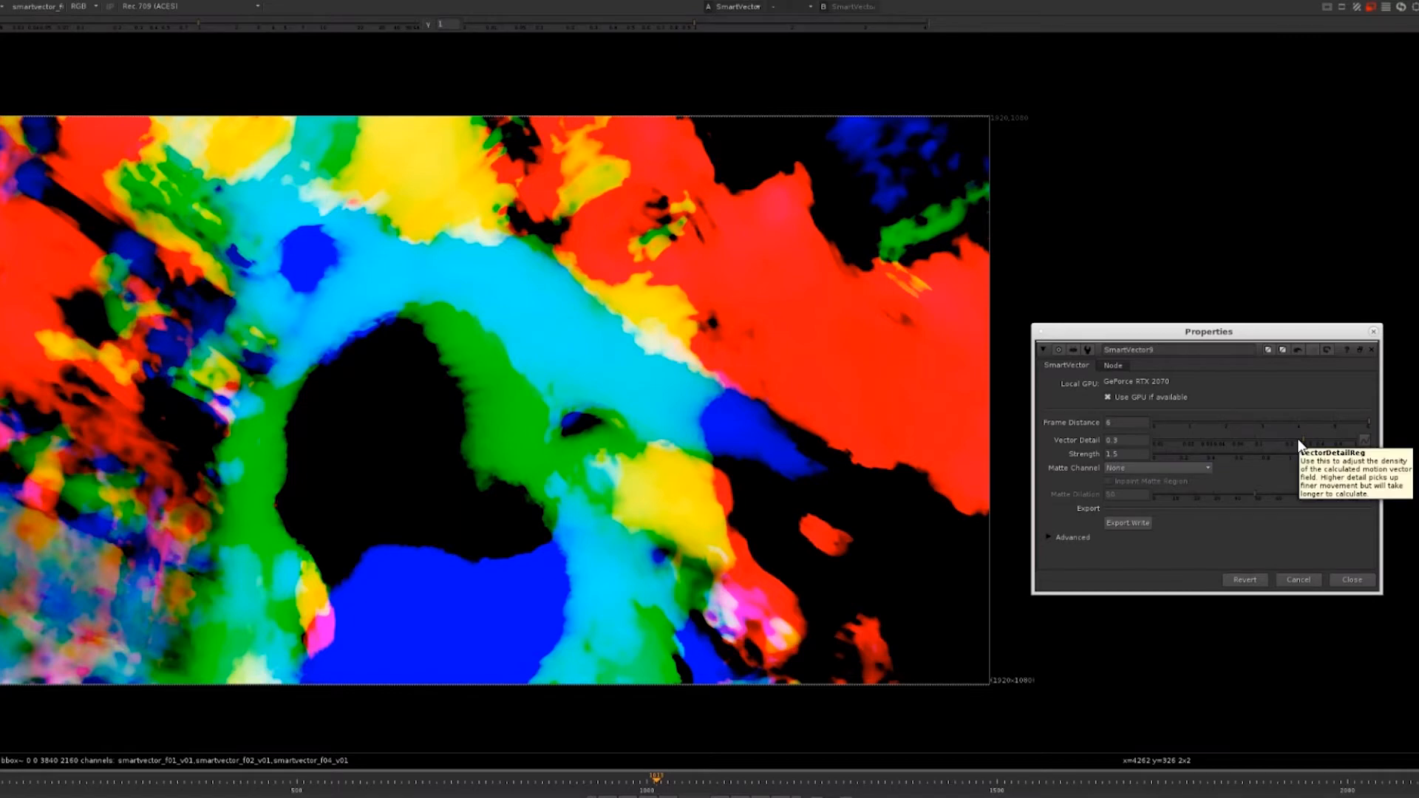
- Test lower Vector Detail values, including 0.25, on the SmartVector node and reset the setting to its default
{"action": "left_click", "coordinate": [1298, 439]}
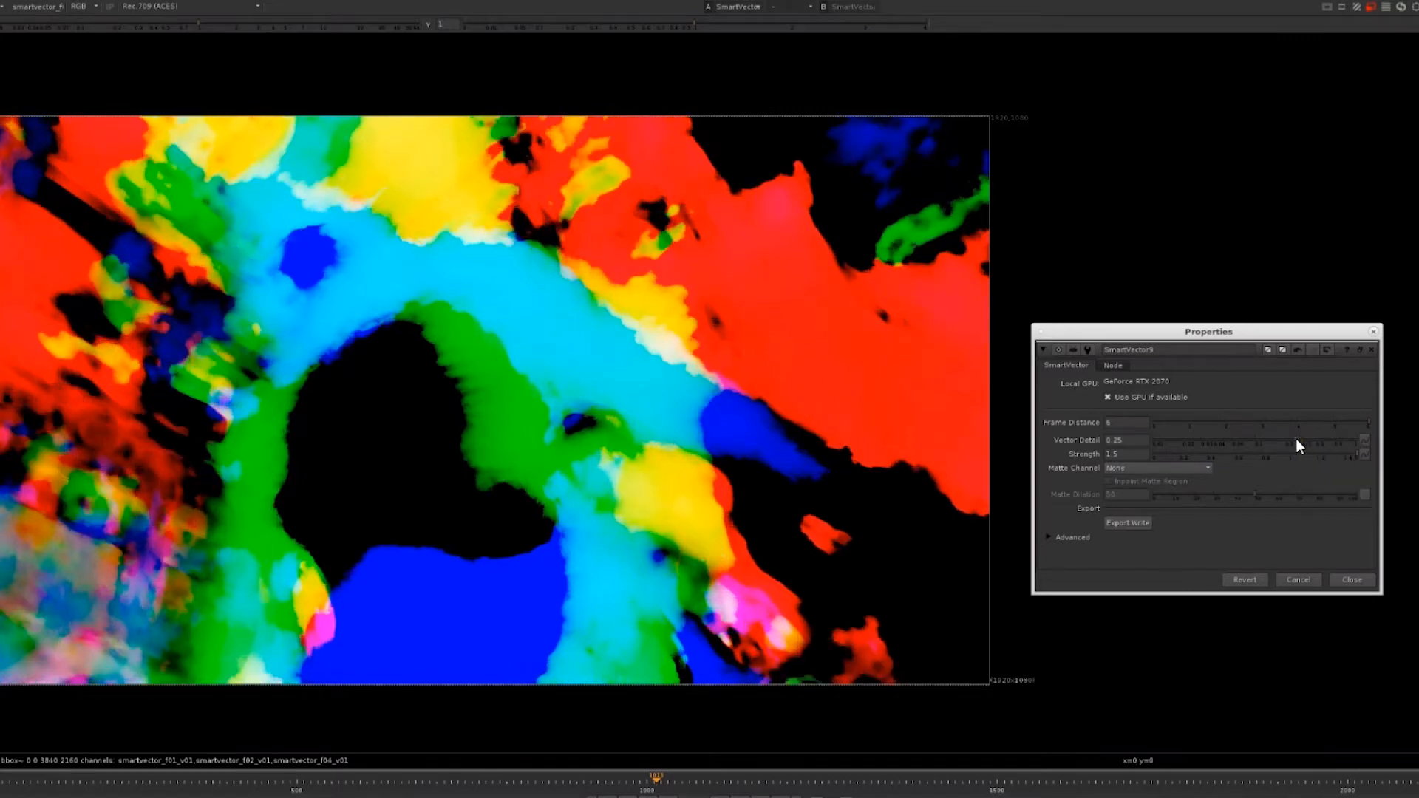
{"action": "left_click_drag", "start_coordinate": [1295, 444], "coordinate": [1205, 448]}
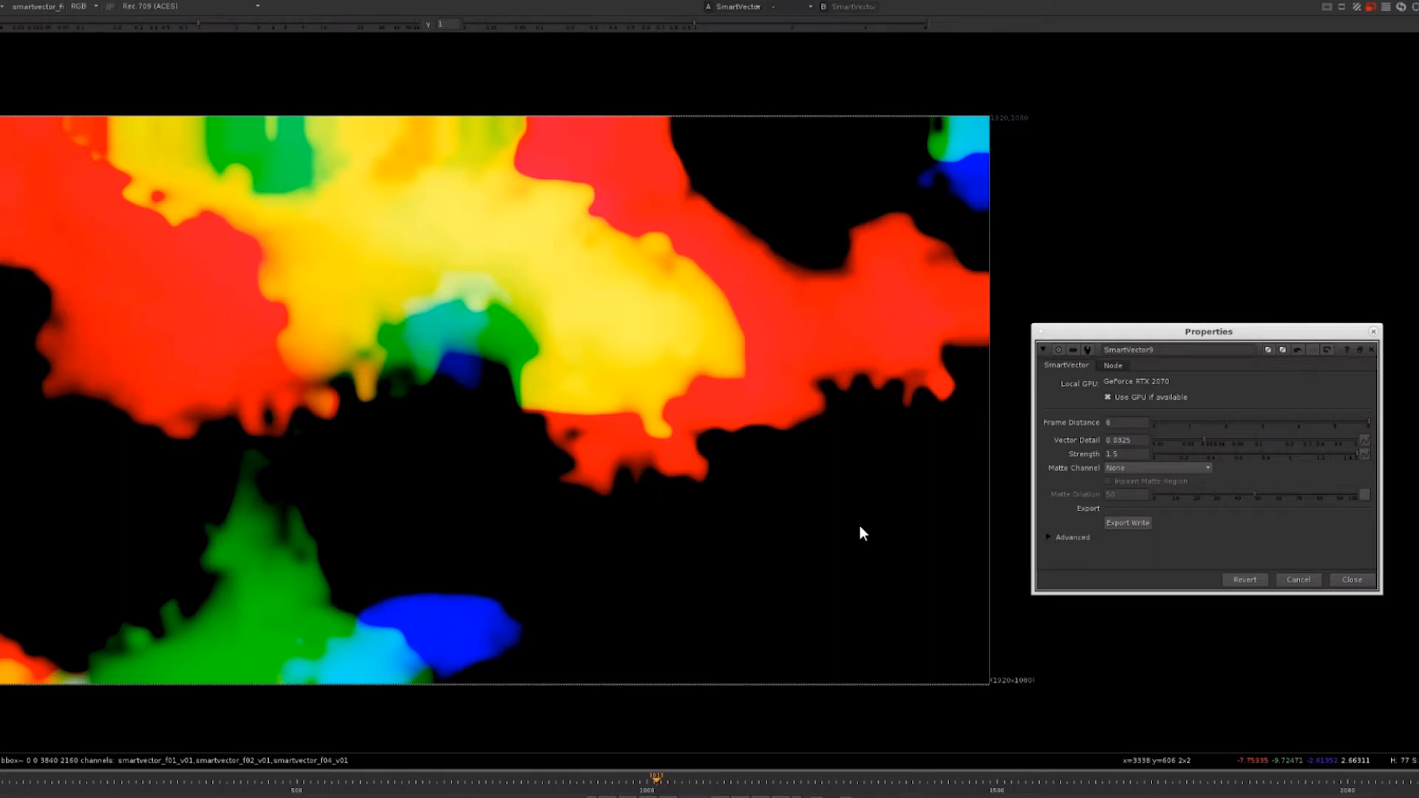
{"action": "left_click", "coordinate": [1244, 441], "text": "ctrl"}
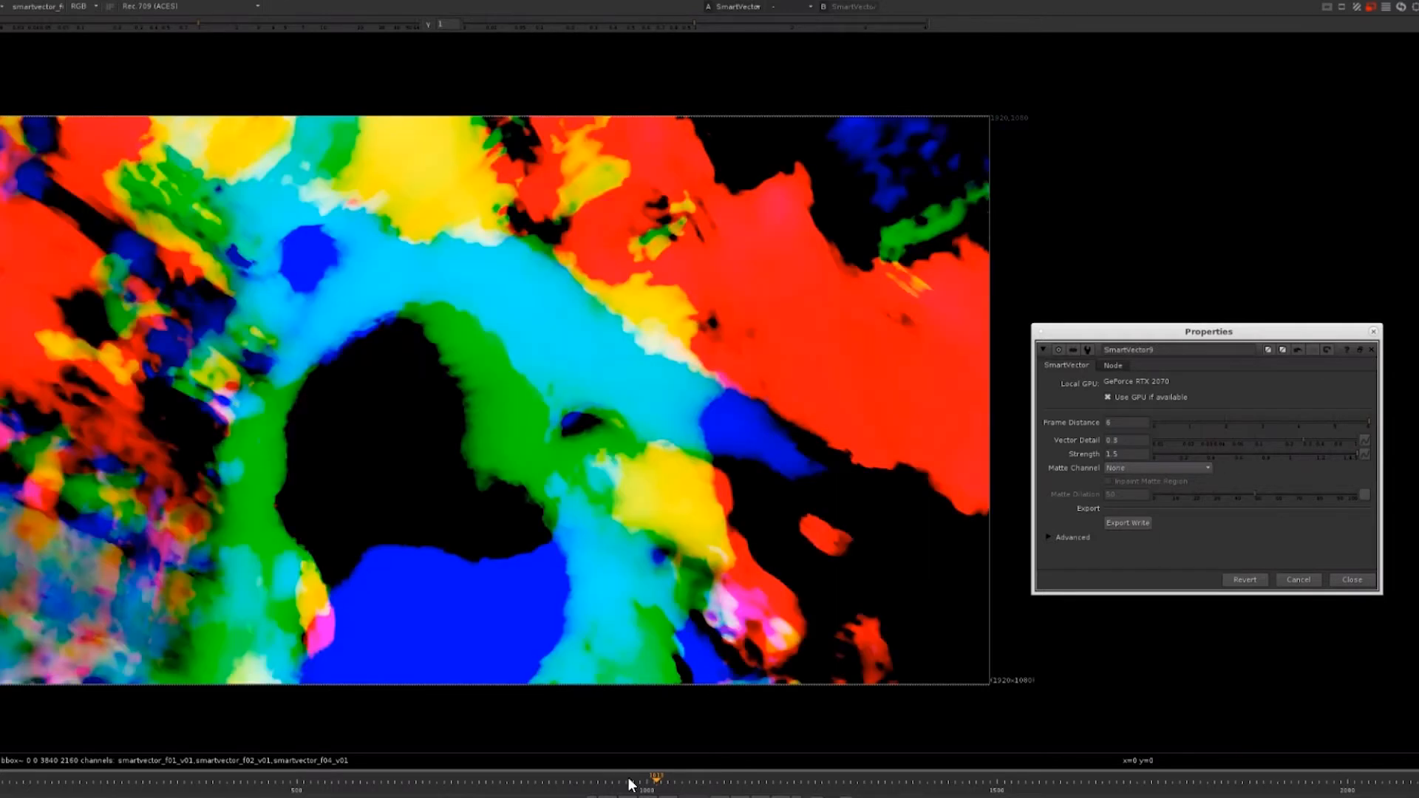
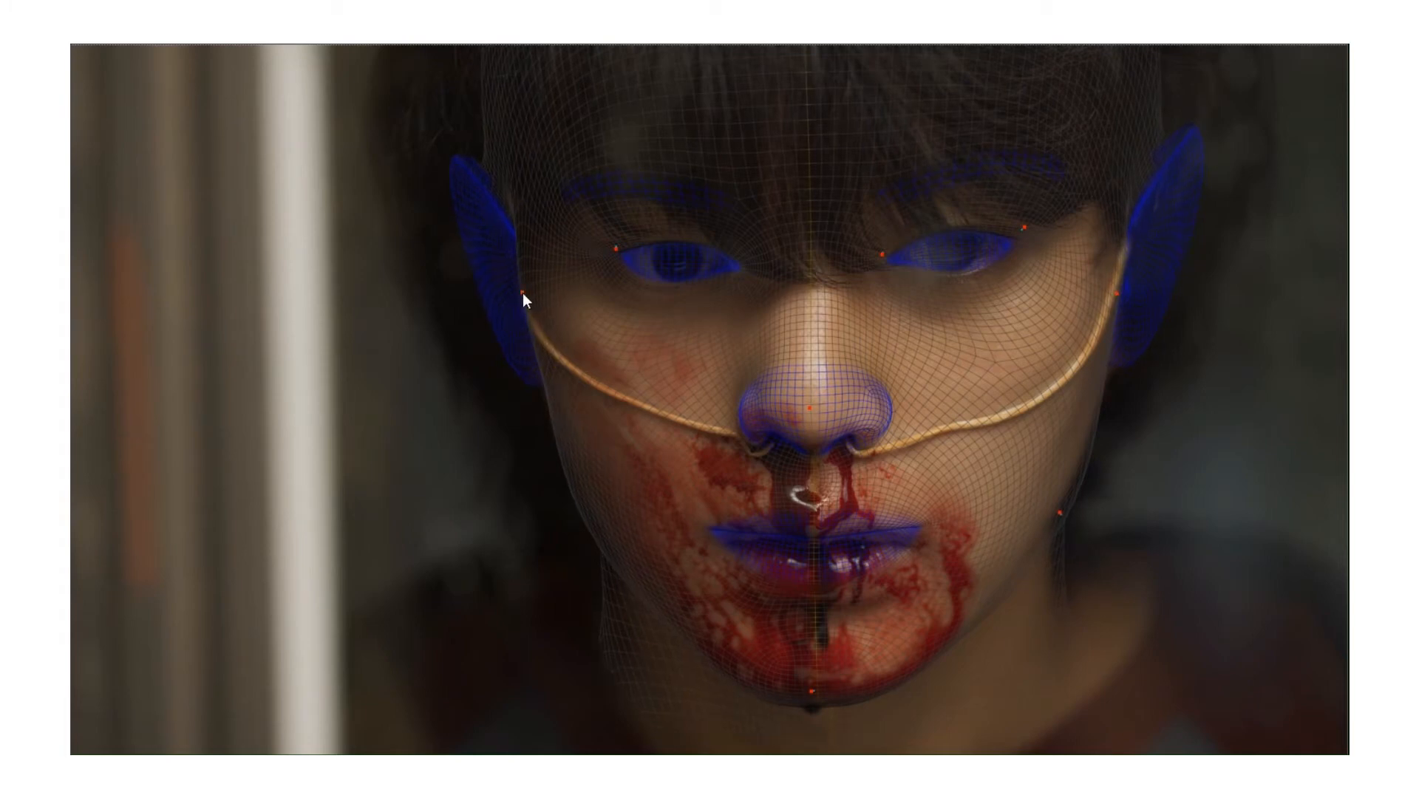
- Fit the face mesh to the close-up by adjusting the jaw, nose and ear-side pins and pinning both mouth corners
{"action": "left_click", "coordinate": [1054, 501]}
{"action": "key", "text": "ctrl+z"}
{"action": "left_click_drag", "start_coordinate": [812, 407], "coordinate": [810, 410]}
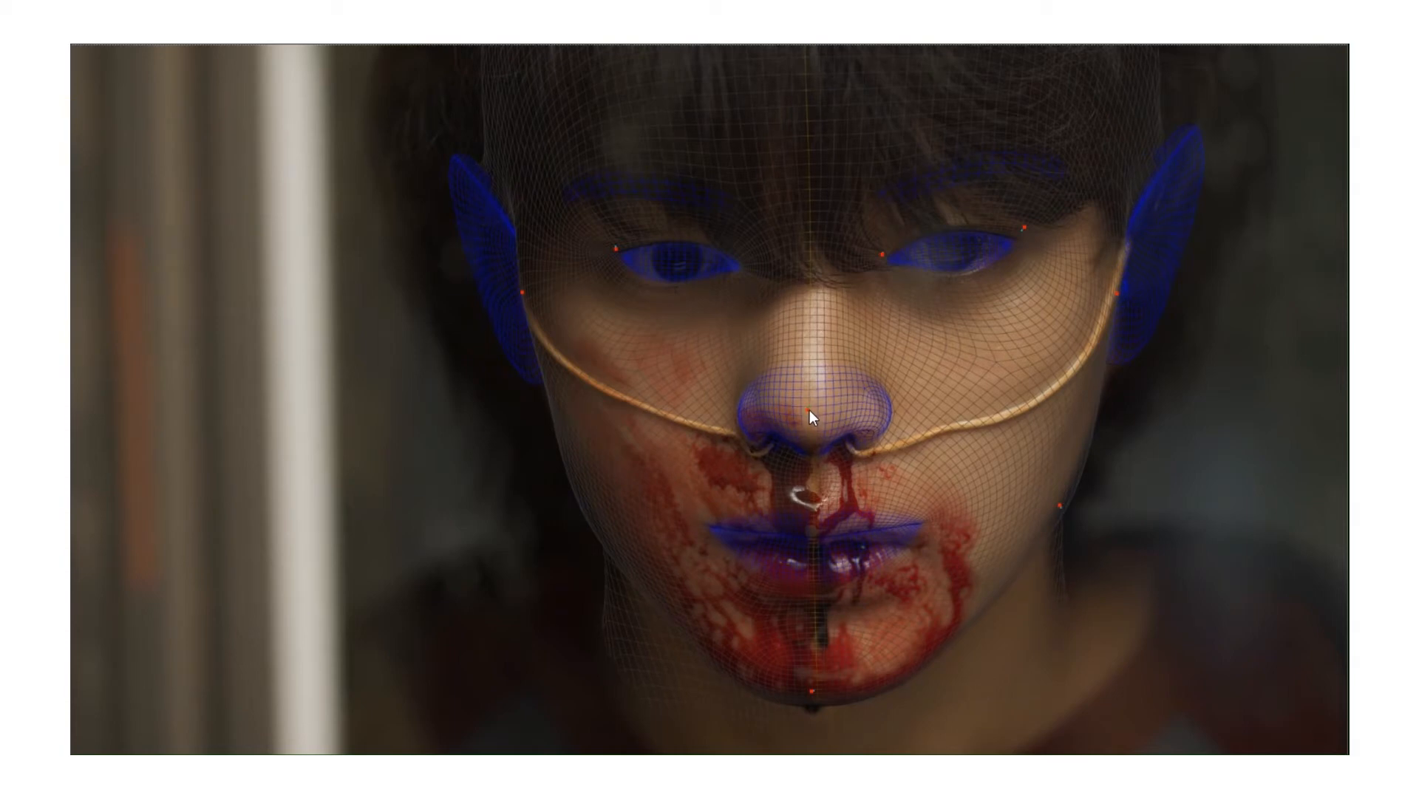
{"action": "left_click_drag", "start_coordinate": [707, 523], "coordinate": [705, 533]}
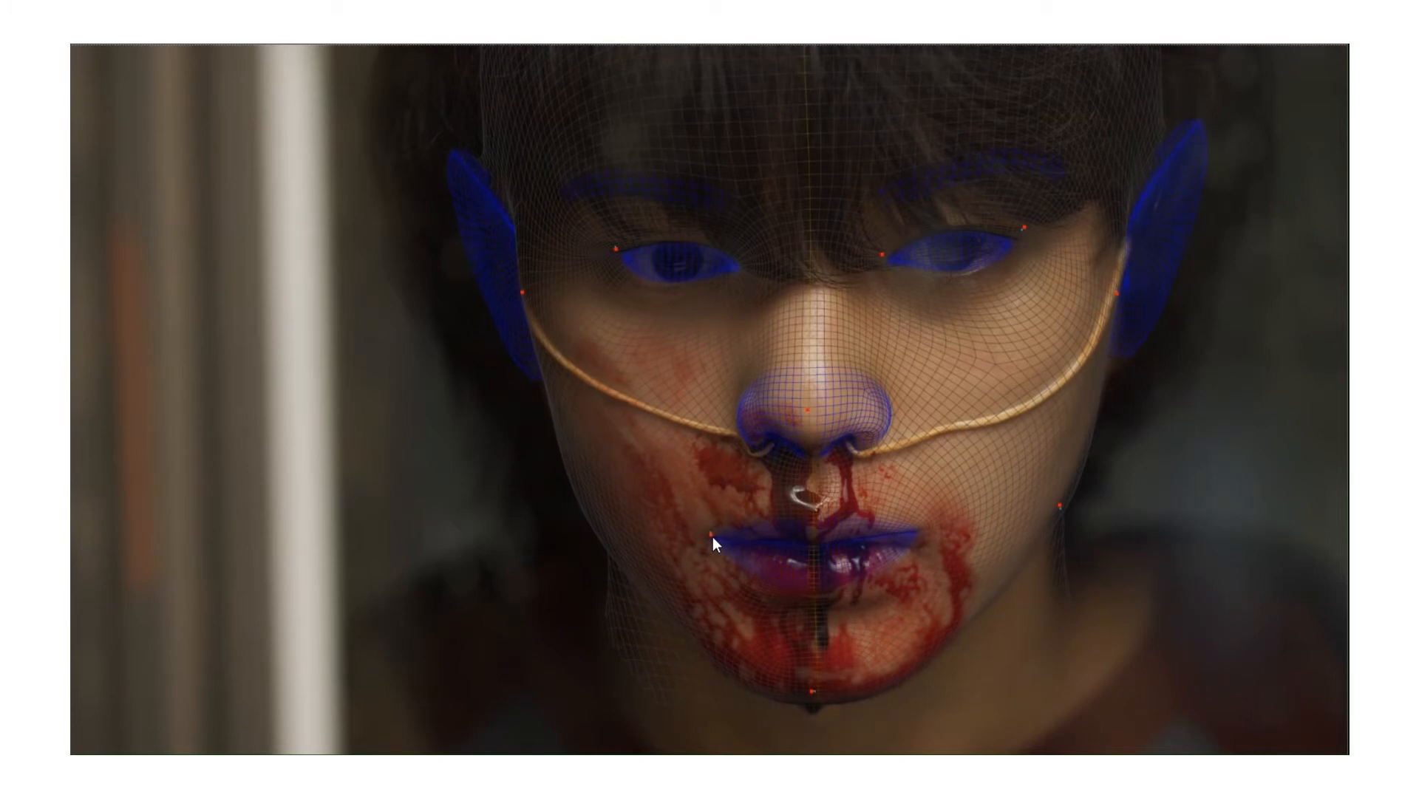
{"action": "left_click_drag", "start_coordinate": [926, 528], "coordinate": [921, 539]}
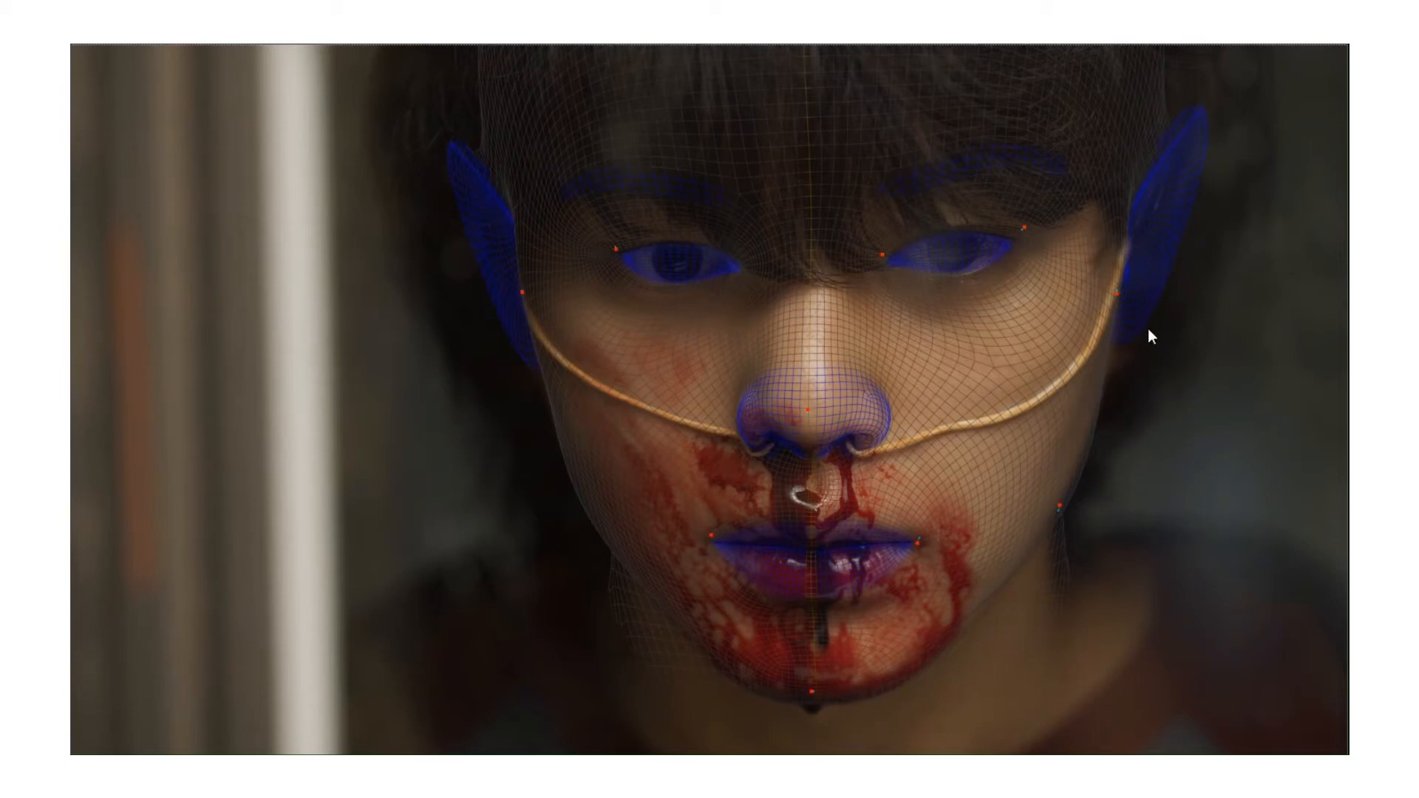
{"action": "left_click_drag", "start_coordinate": [1116, 294], "coordinate": [1116, 309]}
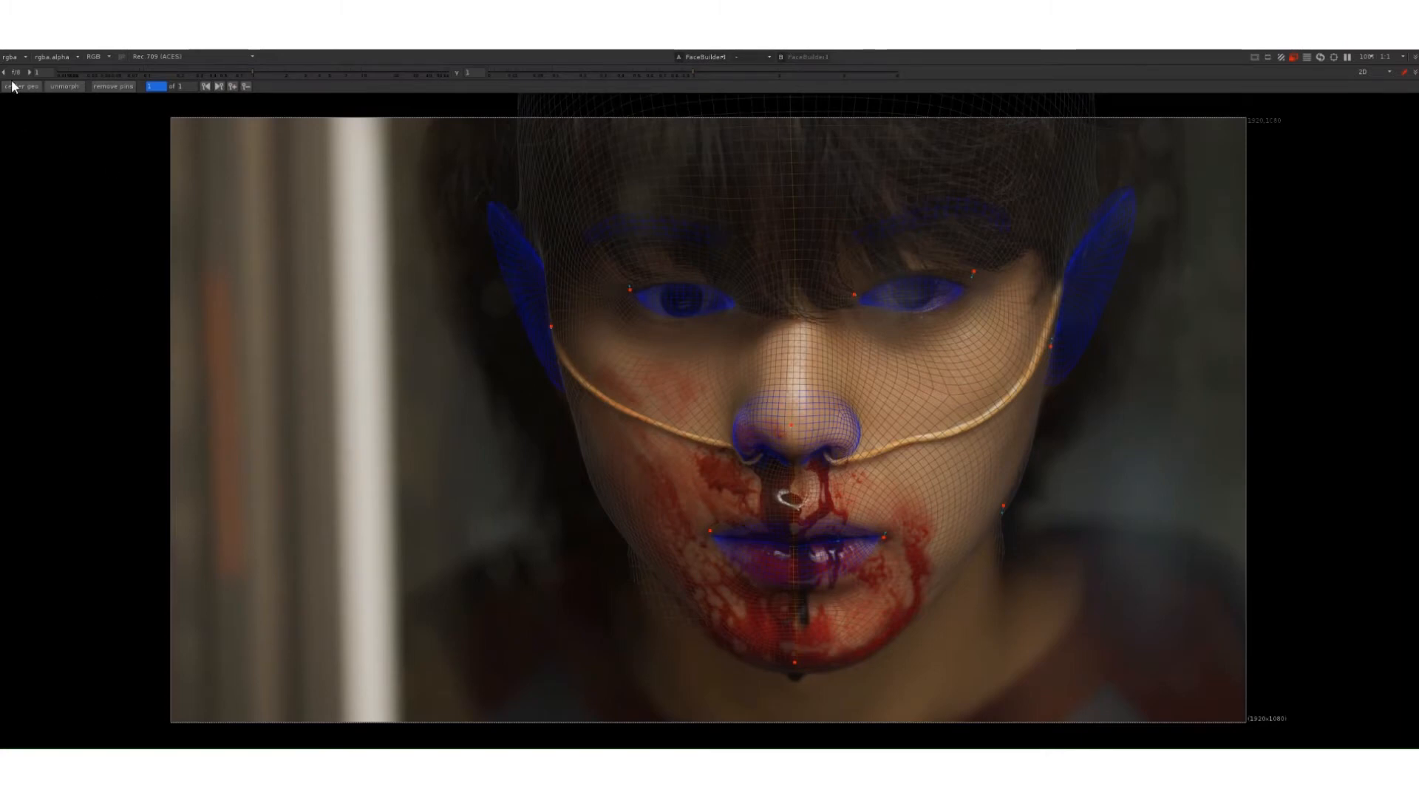
- Try removing the pins, unmorphing the face mesh and deleting its keyframe, and undo these changes
{"action": "left_click", "coordinate": [117, 88]}
{"action": "left_click", "coordinate": [64, 87]}
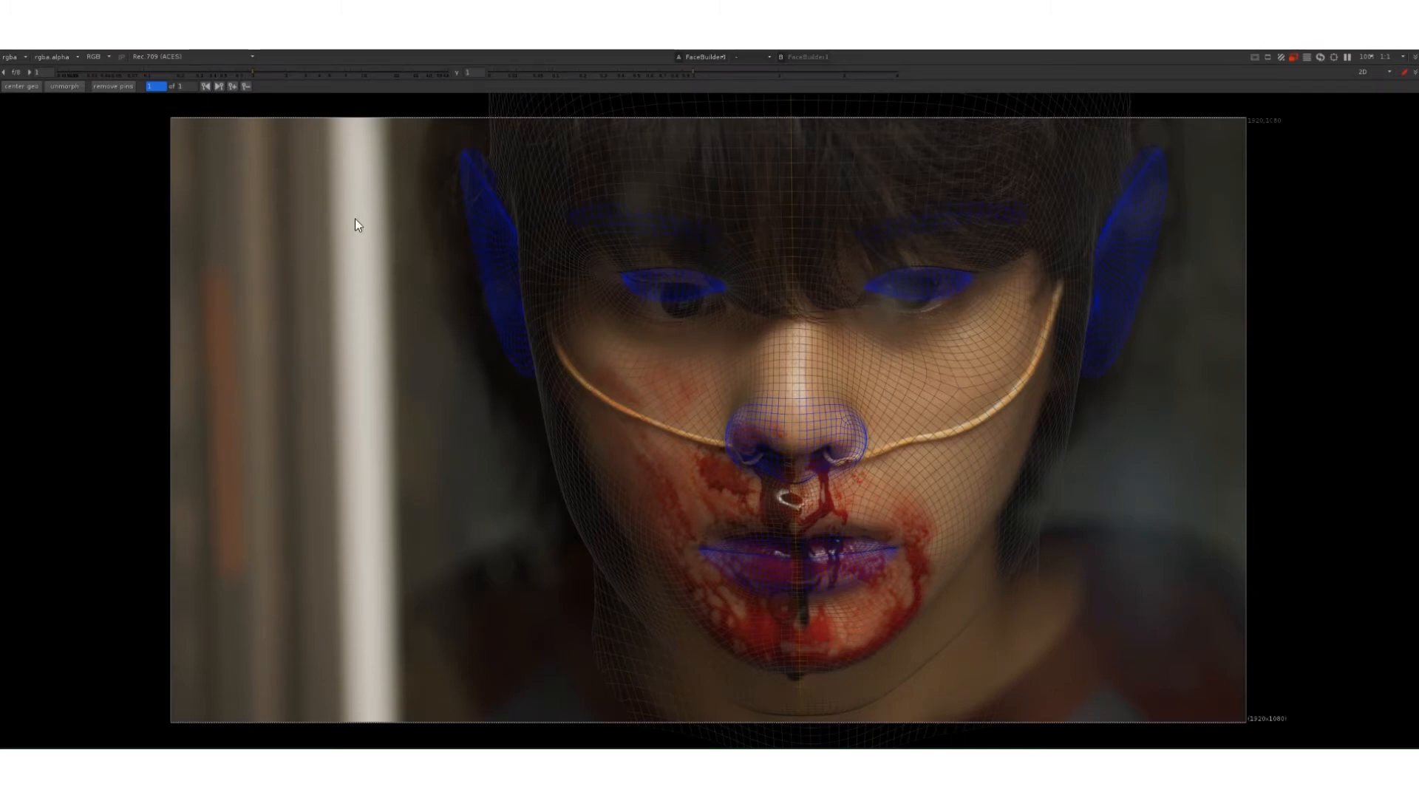
{"action": "left_click", "coordinate": [247, 88]}
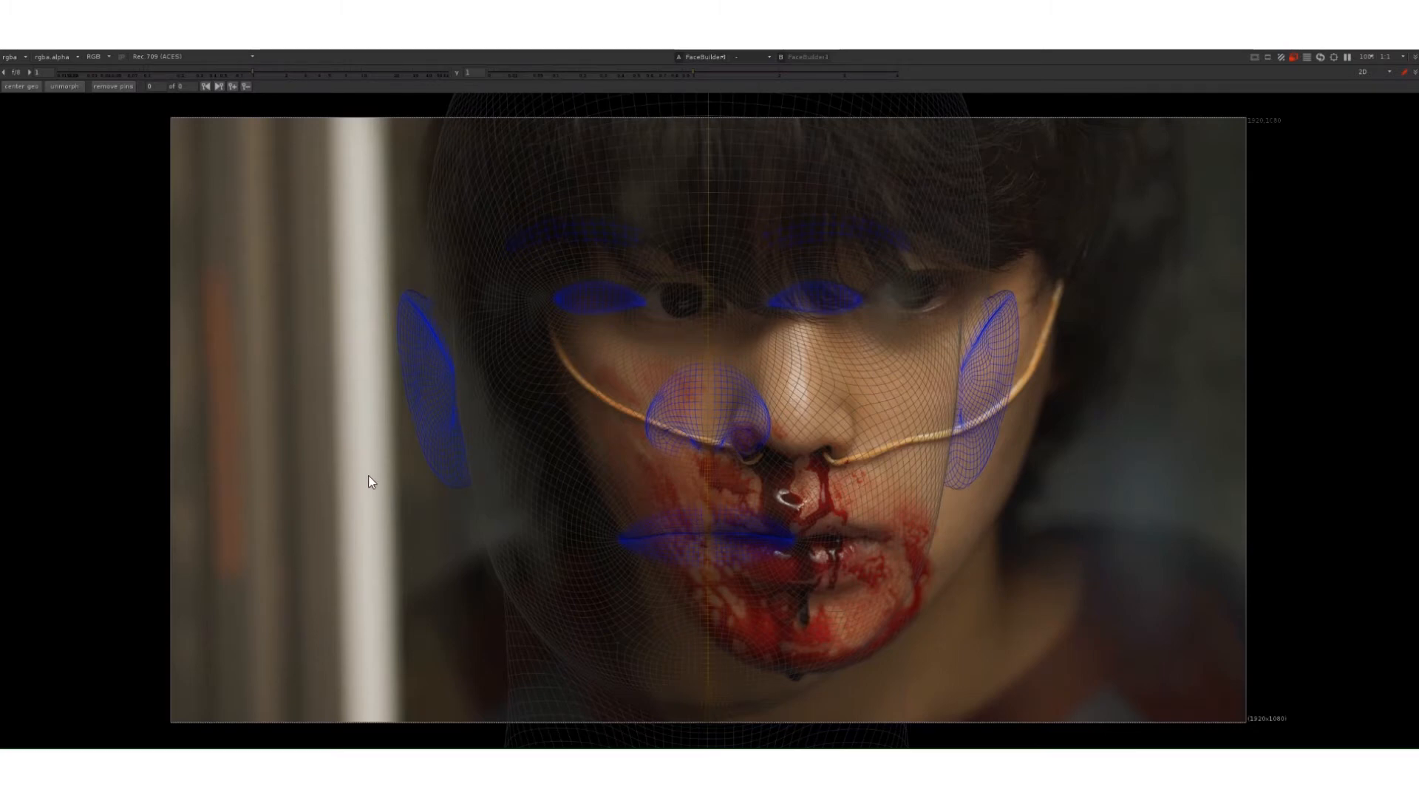
{"action": "key", "text": "ctrl+z"}
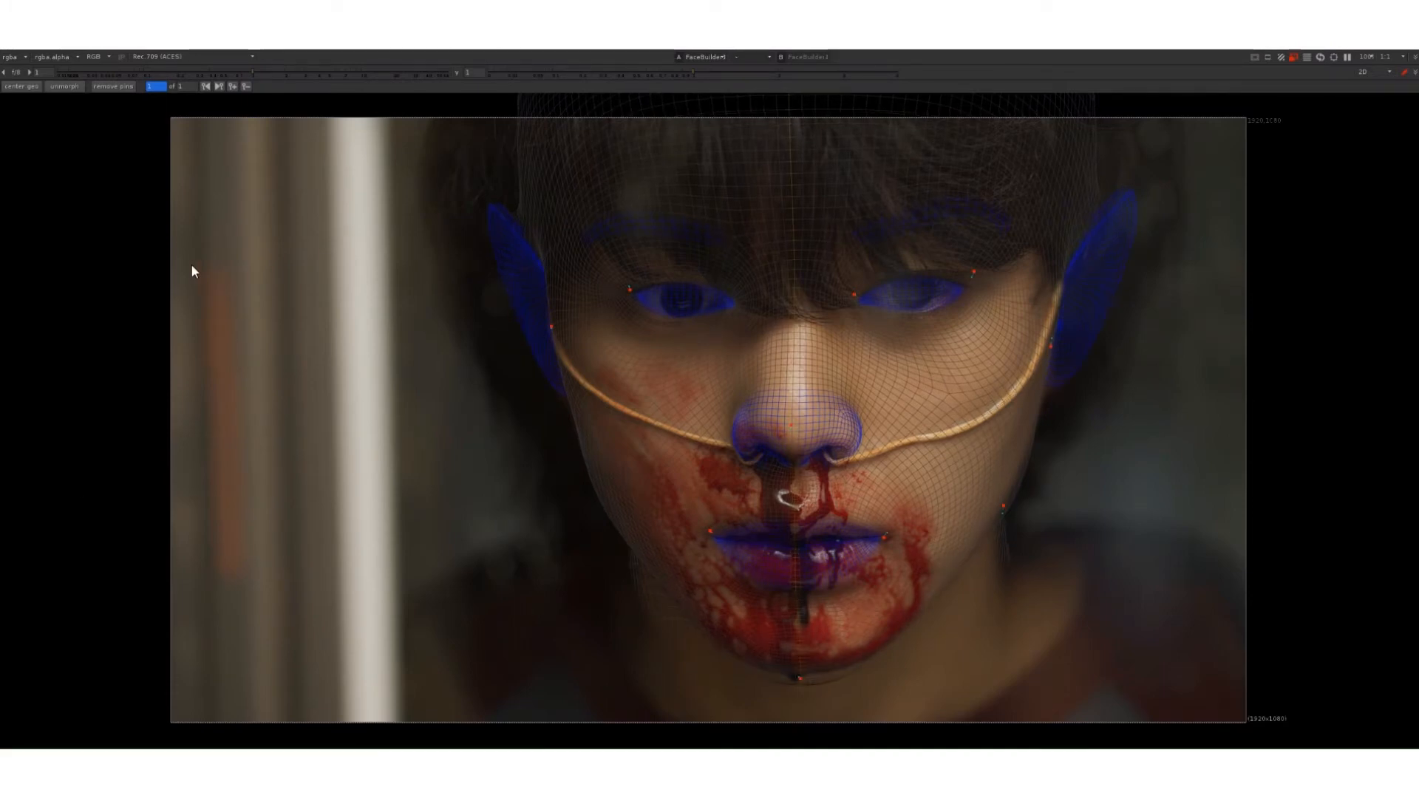
- Examine the fitted head model from several angles in the 3D view and return to the image with the full layout
{"action": "key", "text": "Tab"}
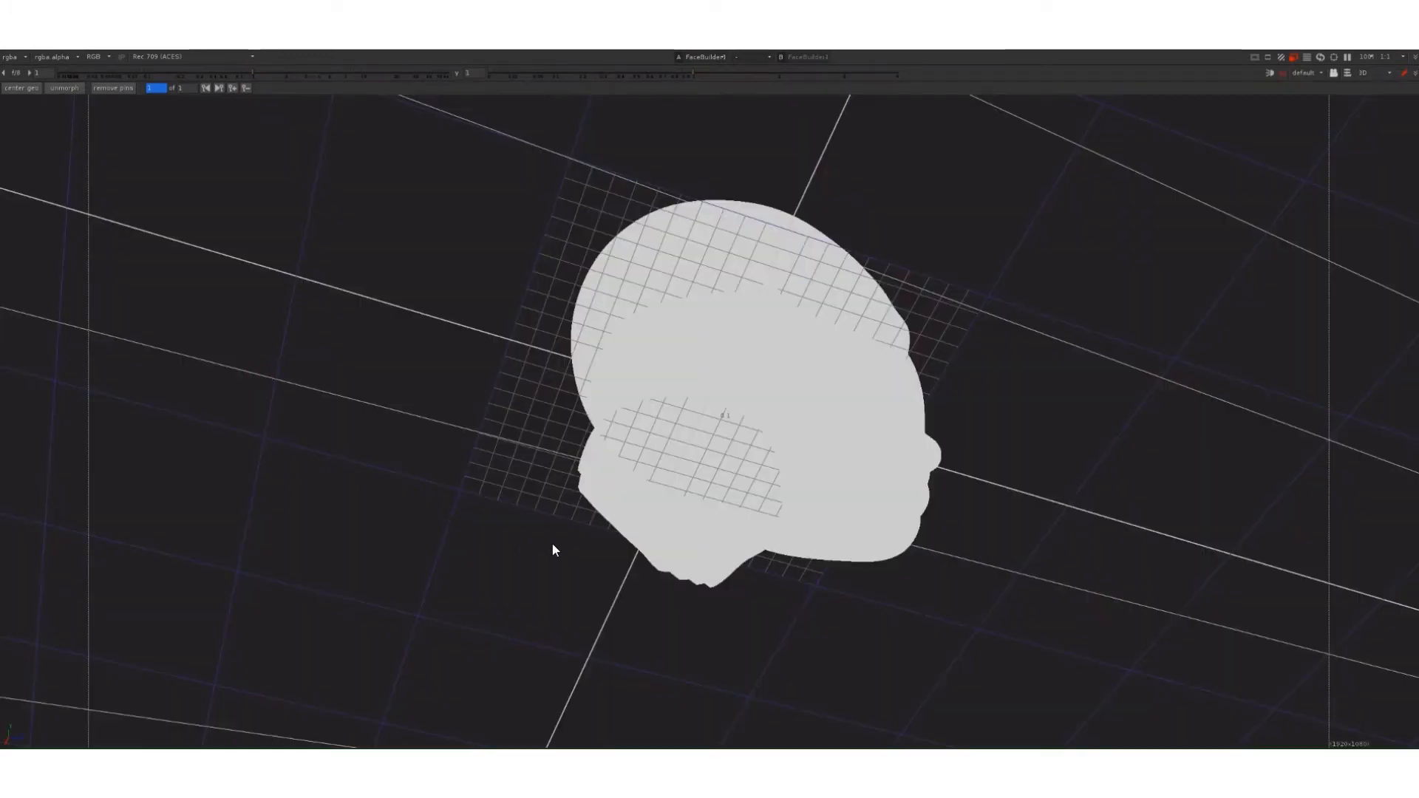
{"action": "right_click_drag", "start_coordinate": [858, 631], "coordinate": [731, 455], "text": "alt"}
{"action": "right_click_drag", "start_coordinate": [769, 525], "coordinate": [543, 385], "text": "alt"}
{"action": "right_click_drag", "start_coordinate": [463, 452], "coordinate": [695, 480], "text": "alt"}
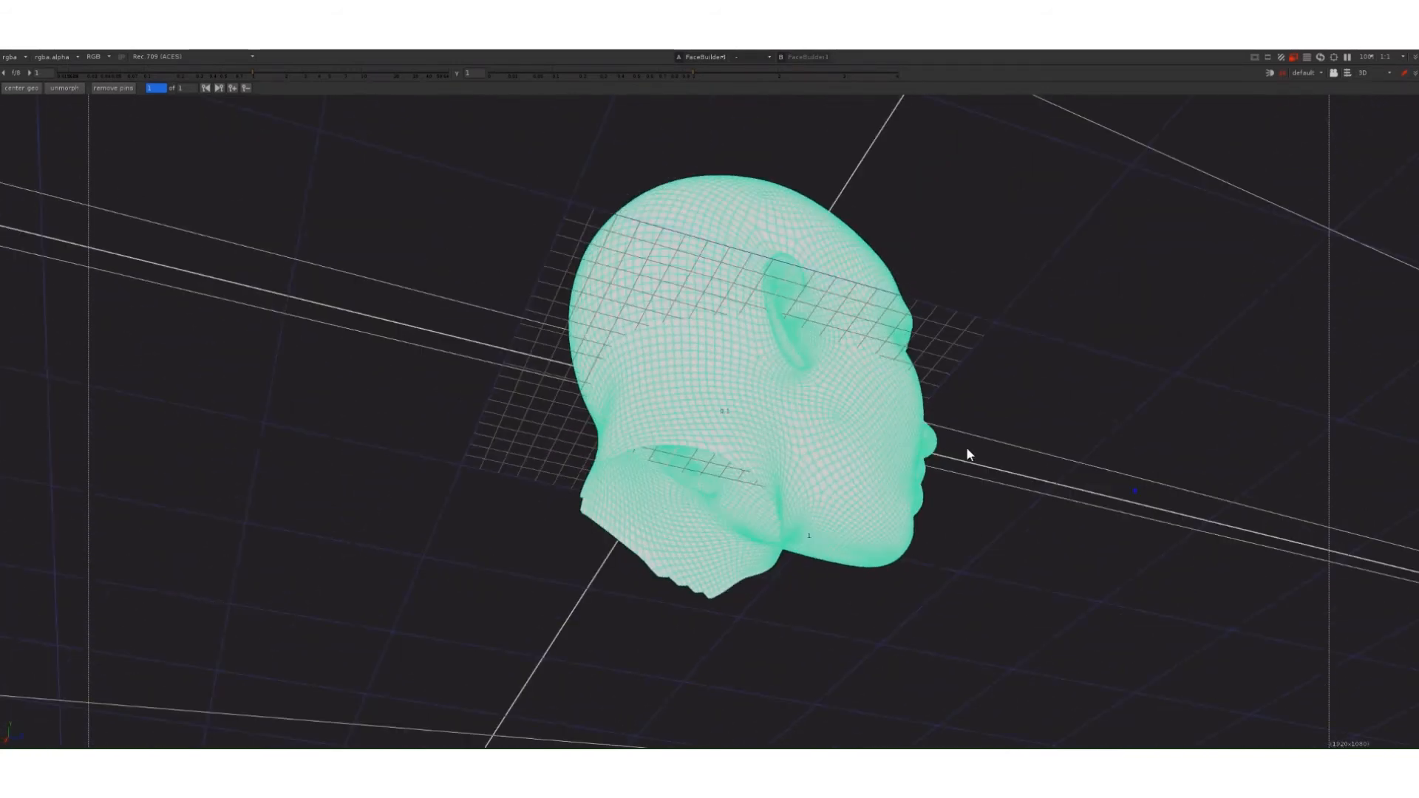
{"action": "mouse_move", "coordinate": [956, 447]}
{"action": "right_mouse_down", "text": "alt"}
{"action": "mouse_move", "coordinate": [998, 453]}
{"action": "mouse_move", "coordinate": [919, 491]}
{"action": "mouse_move", "coordinate": [678, 463]}
{"action": "mouse_move", "coordinate": [883, 546]}
{"action": "mouse_move", "coordinate": [879, 562]}
{"action": "right_mouse_up", "text": "alt"}
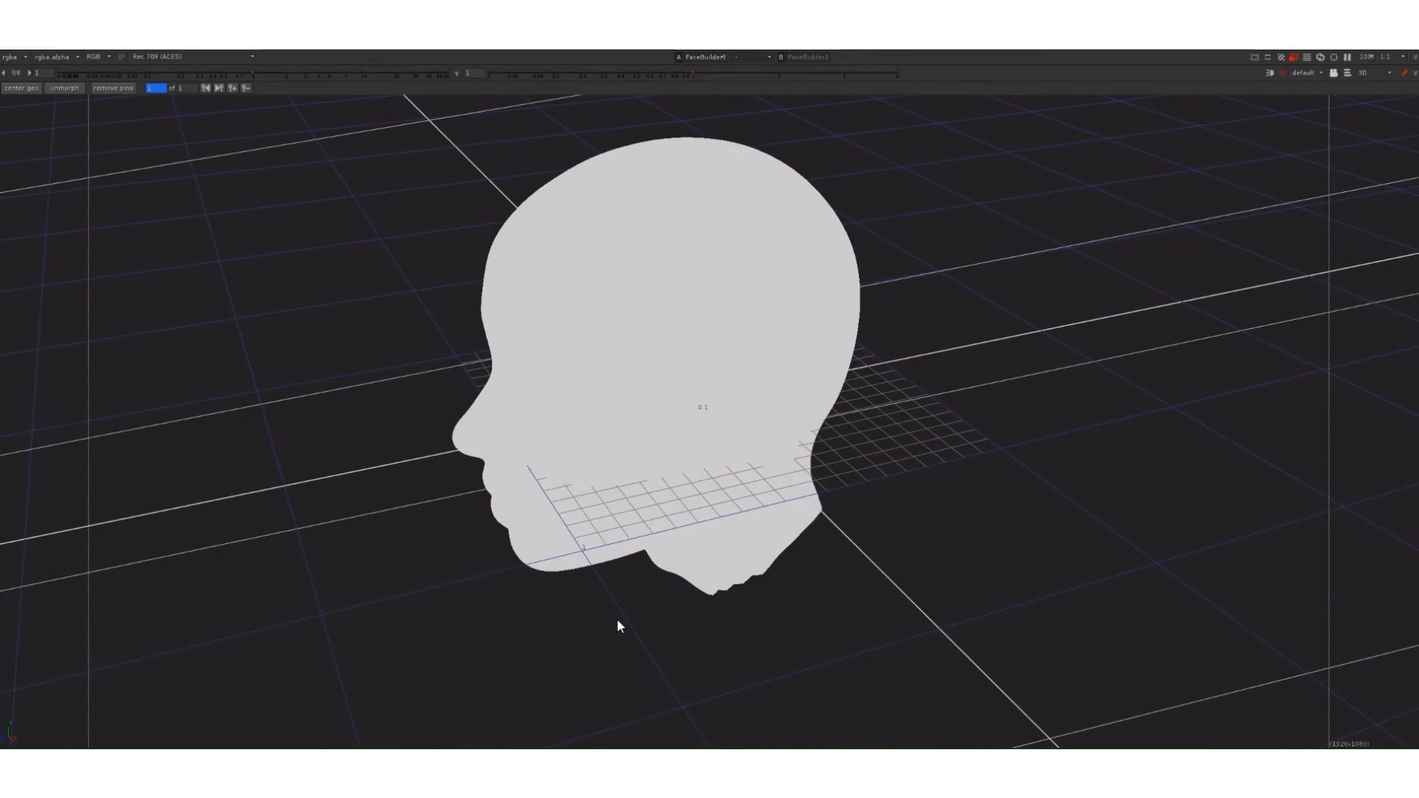
{"action": "mouse_move", "coordinate": [584, 595]}
{"action": "right_mouse_down", "text": "alt"}
{"action": "mouse_move", "coordinate": [606, 532]}
{"action": "mouse_move", "coordinate": [727, 547]}
{"action": "mouse_move", "coordinate": [579, 536]}
{"action": "mouse_move", "coordinate": [749, 552]}
{"action": "mouse_move", "coordinate": [672, 537]}
{"action": "mouse_move", "coordinate": [833, 539]}
{"action": "mouse_move", "coordinate": [552, 567]}
{"action": "mouse_move", "coordinate": [352, 293]}
{"action": "mouse_move", "coordinate": [140, 176]}
{"action": "mouse_move", "coordinate": [23, 74]}
{"action": "mouse_move", "coordinate": [183, 207]}
{"action": "right_mouse_up", "text": "alt"}
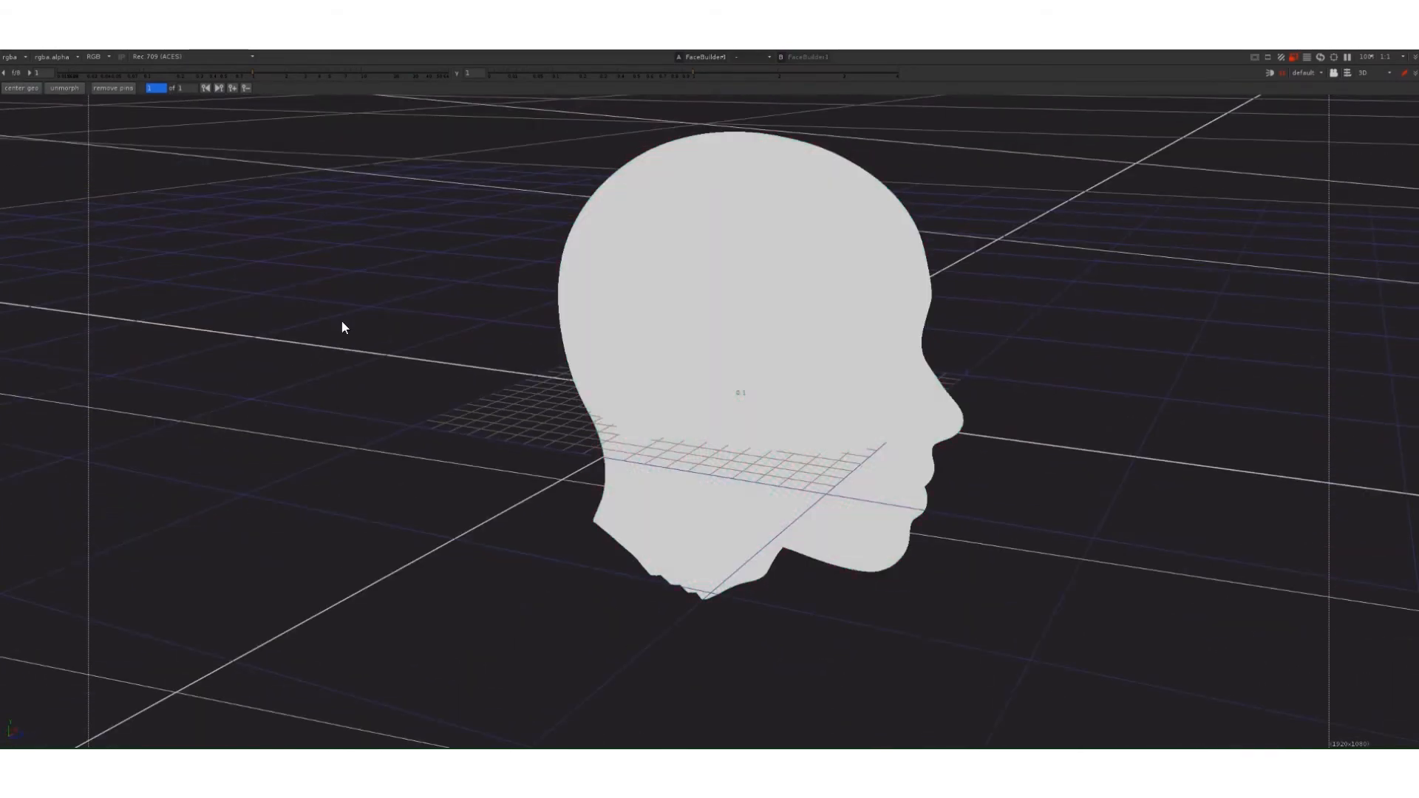
{"action": "key", "text": "Tab"}
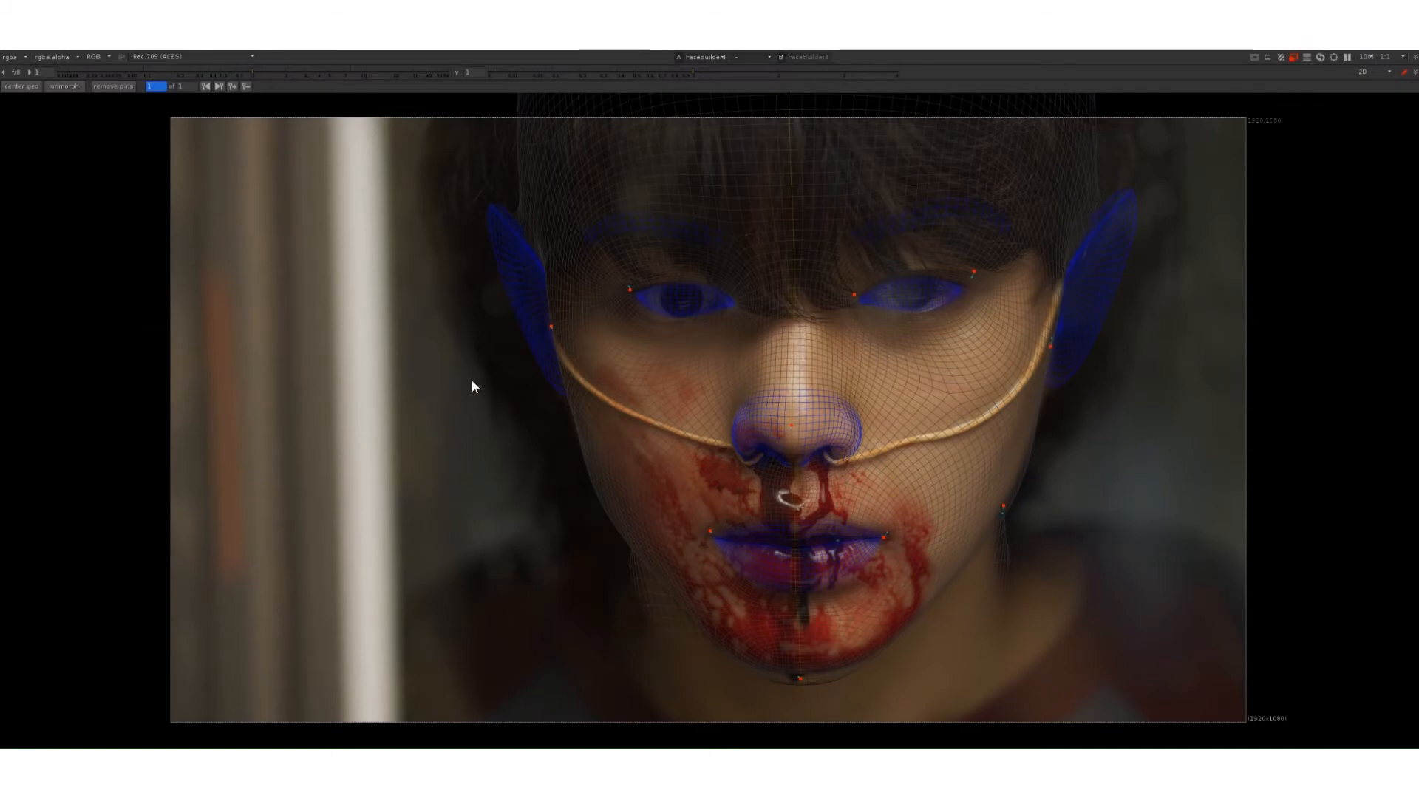
{"action": "key", "text": "space"}
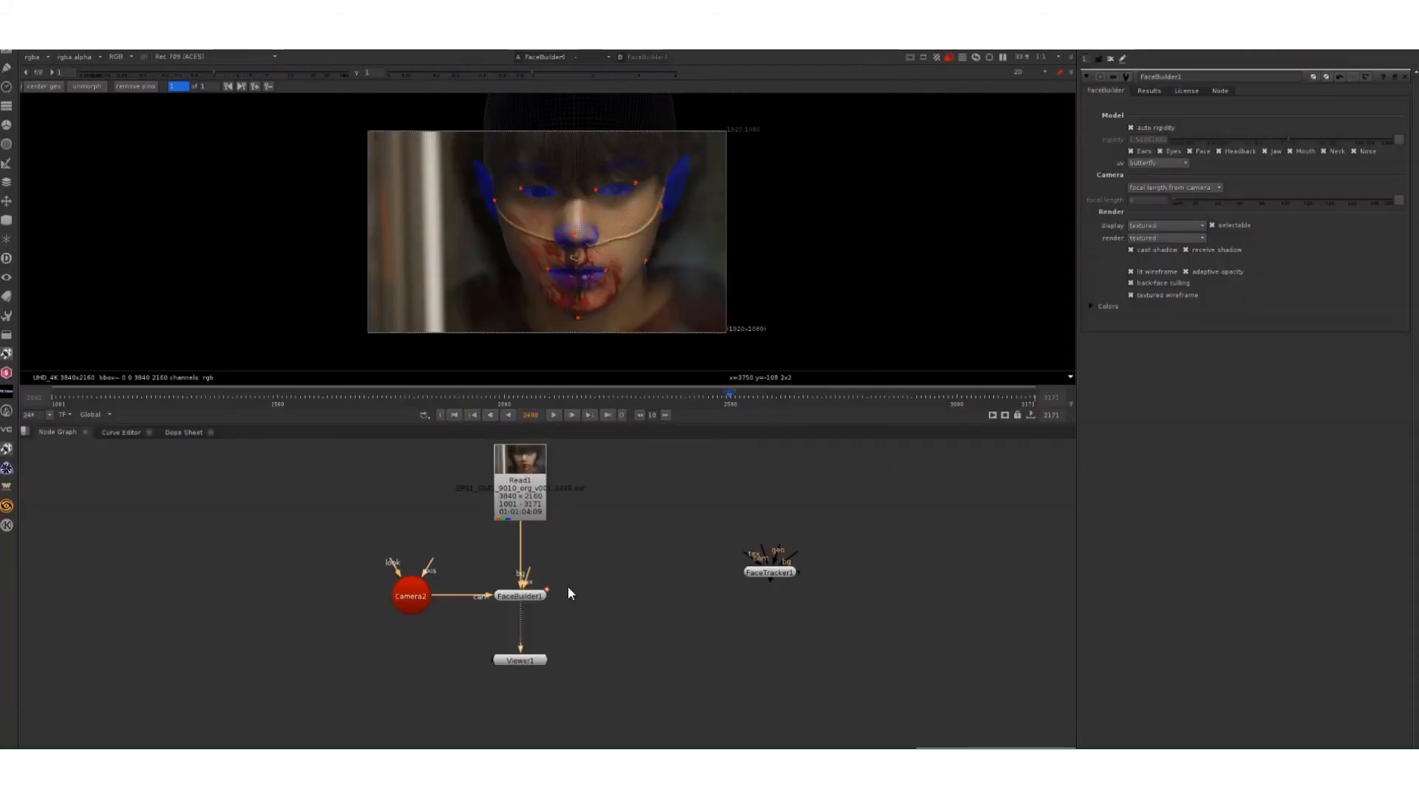
- Limit the FaceBuilder1 model to Face, Jaw, Mouth and Nose, with Ears, Eyes, Headback and Neck disabled
{"action": "left_click", "coordinate": [653, 525]}
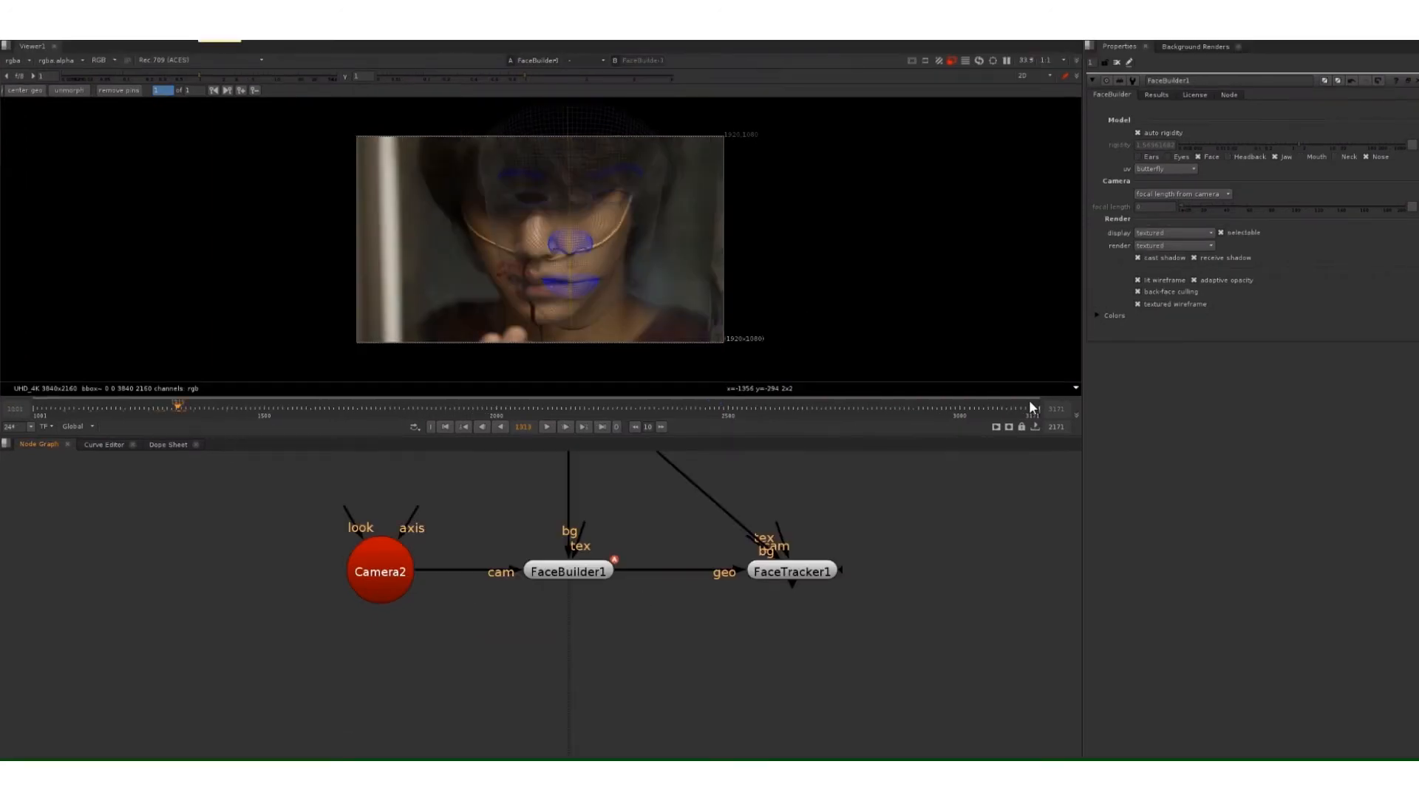
{"action": "left_click", "coordinate": [1138, 156]}
{"action": "left_click", "coordinate": [1168, 157]}
{"action": "left_click", "coordinate": [1227, 156]}
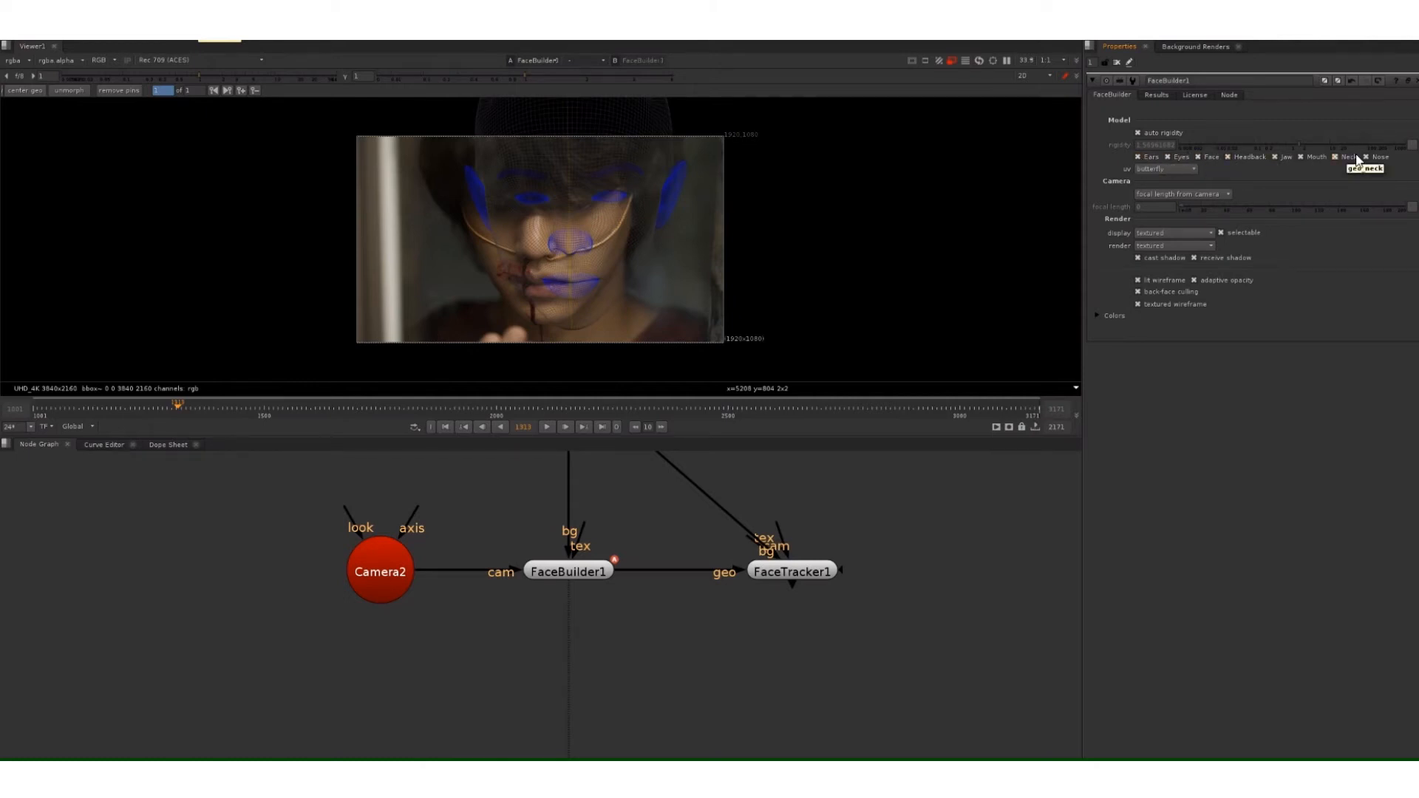
{"action": "left_click", "coordinate": [1139, 157]}
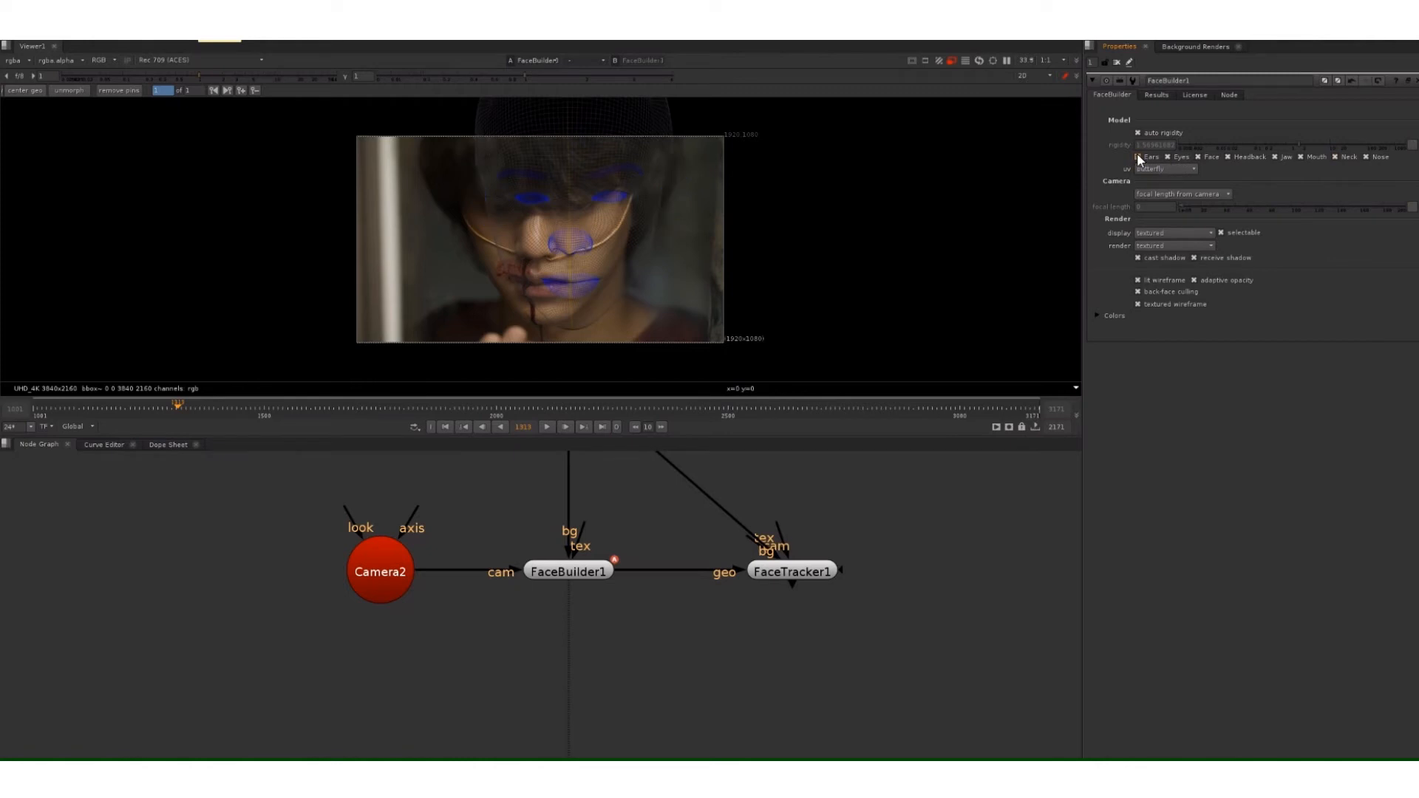
{"action": "left_click", "coordinate": [1168, 158]}
{"action": "left_click", "coordinate": [1199, 156]}
{"action": "left_click", "coordinate": [1198, 156]}
{"action": "left_click", "coordinate": [1170, 157]}
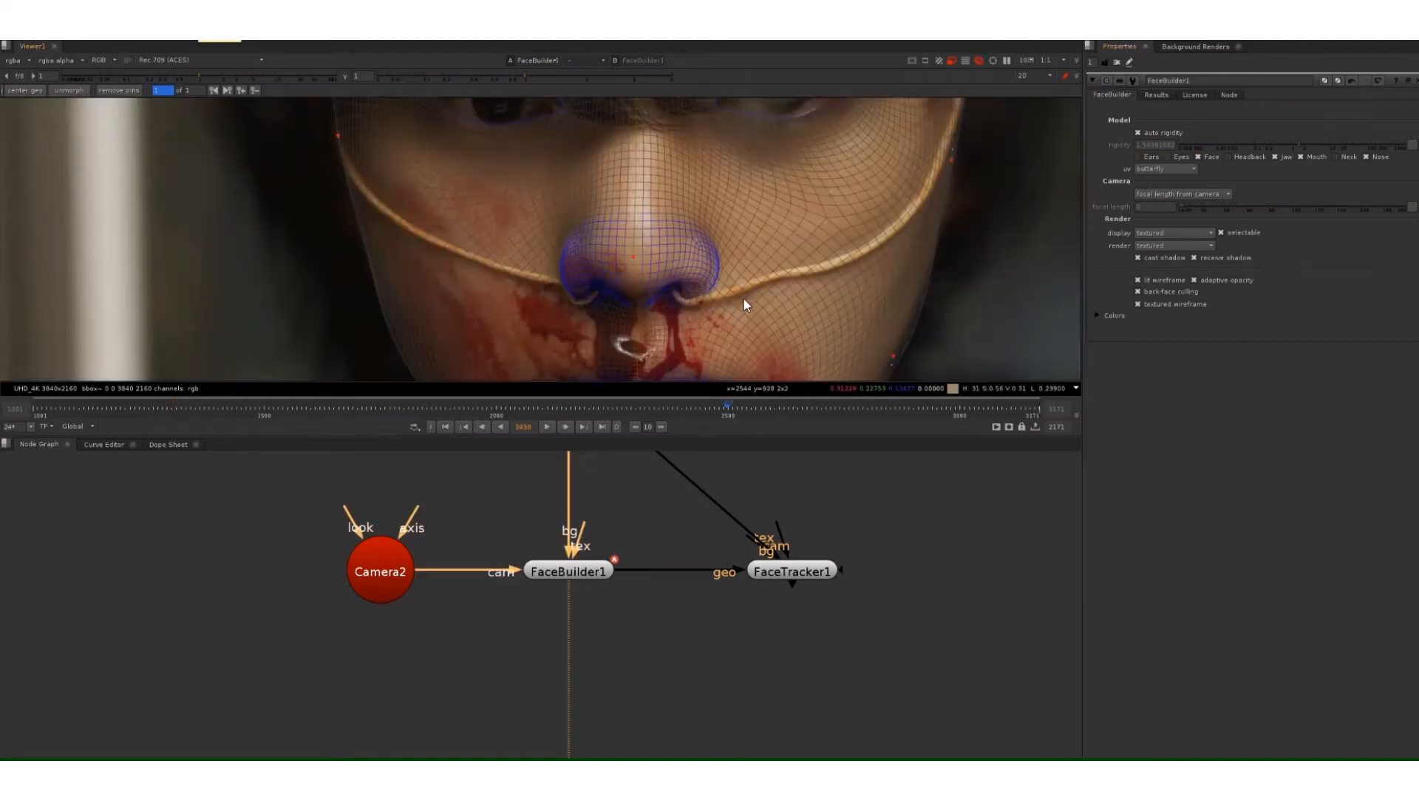
- On frame 1277, align the face mesh with the head by placing pins on the nose and both sides of the face
{"action": "scroll", "coordinate": [819, 328], "scroll_direction": "up", "scroll_amount": 4}
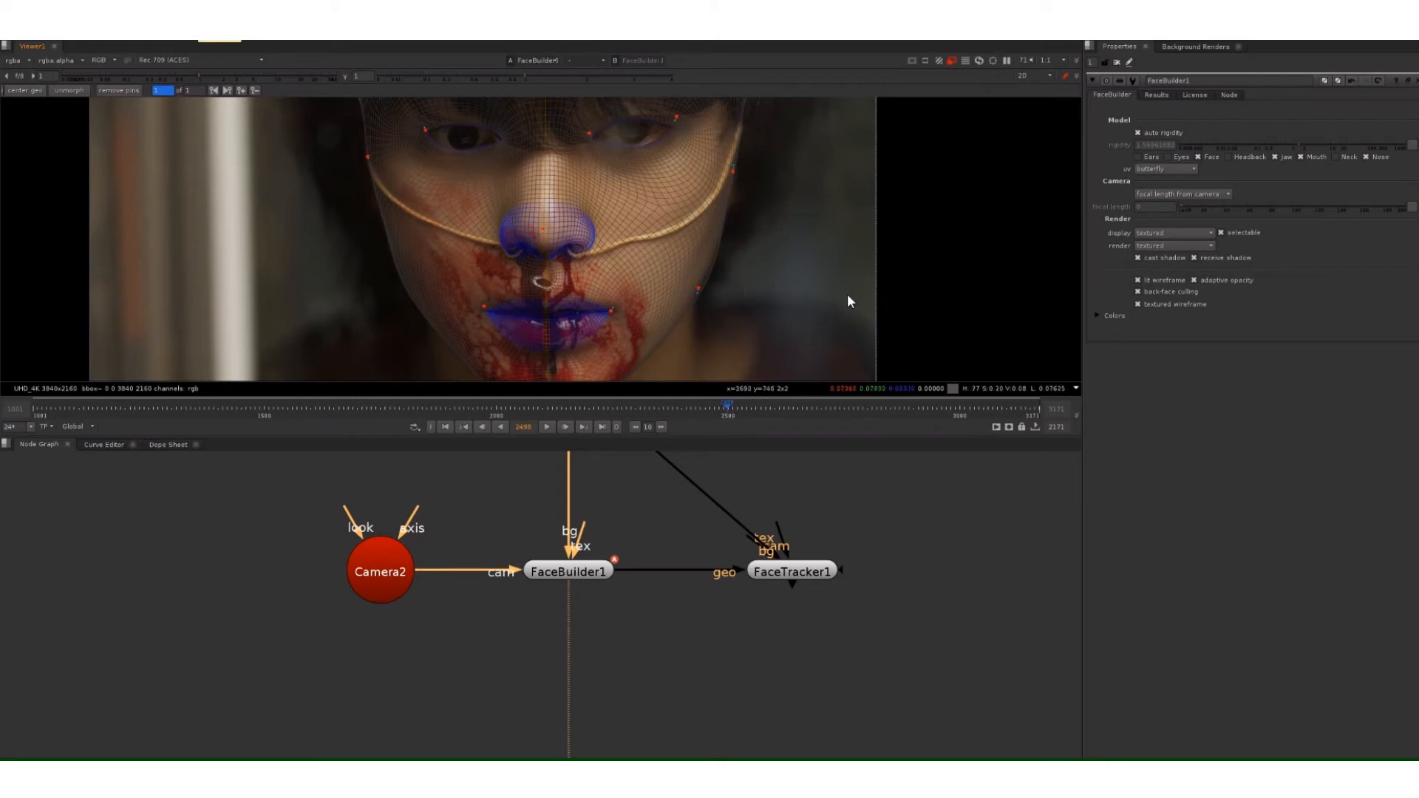
{"action": "scroll", "coordinate": [849, 303], "scroll_direction": "down", "scroll_amount": 3}
{"action": "middle_click_drag", "start_coordinate": [849, 308], "coordinate": [817, 306]}
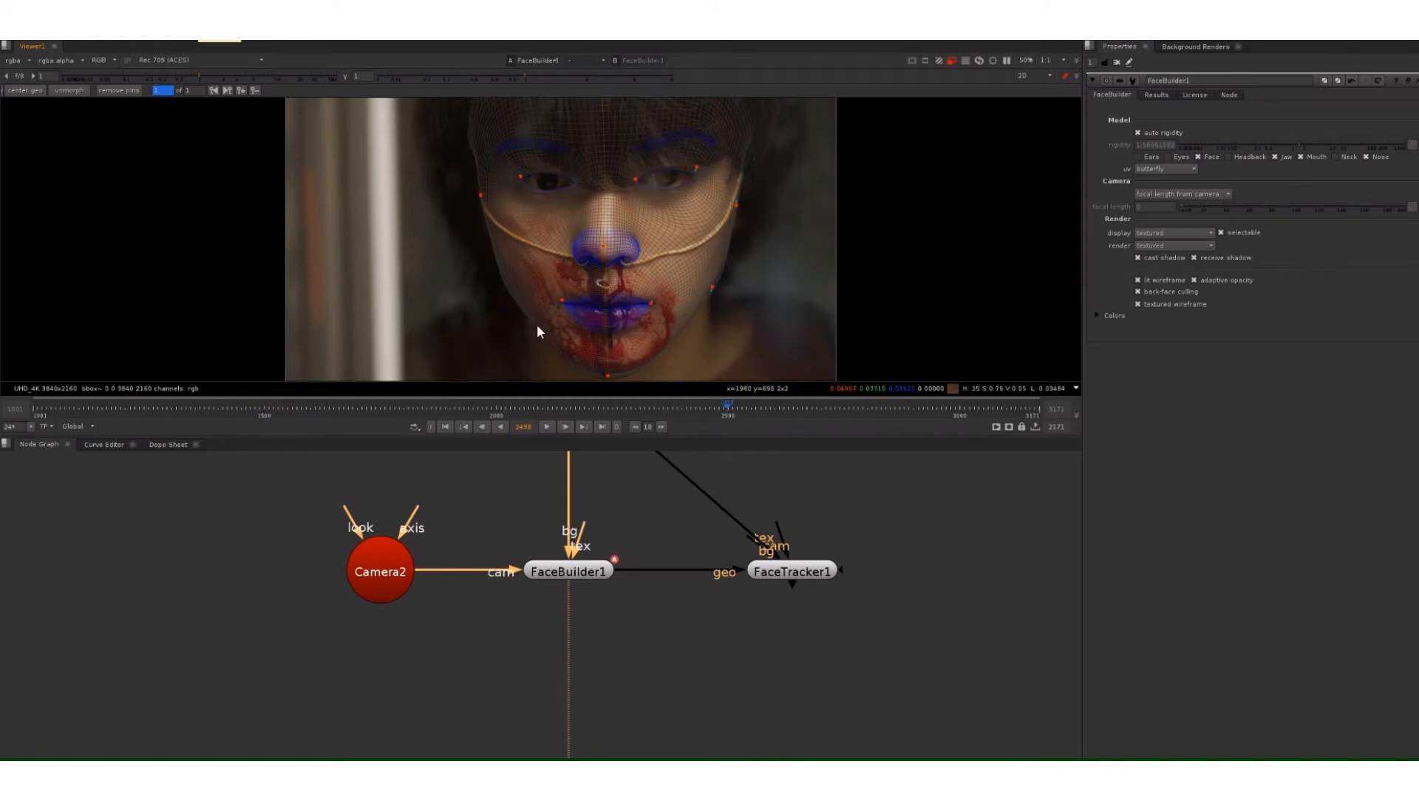
{"action": "left_click_drag", "start_coordinate": [261, 406], "coordinate": [161, 405]}
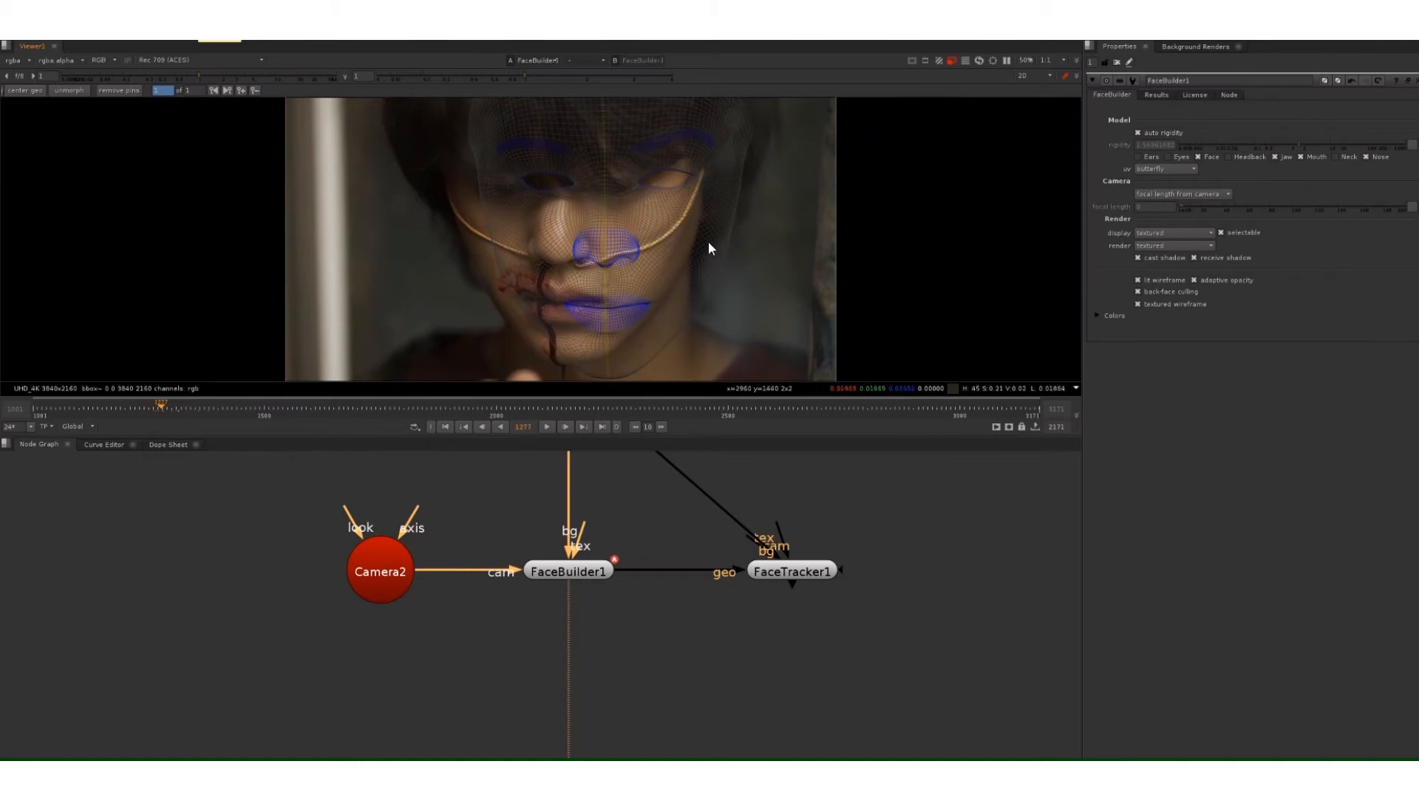
{"action": "left_click", "coordinate": [603, 248]}
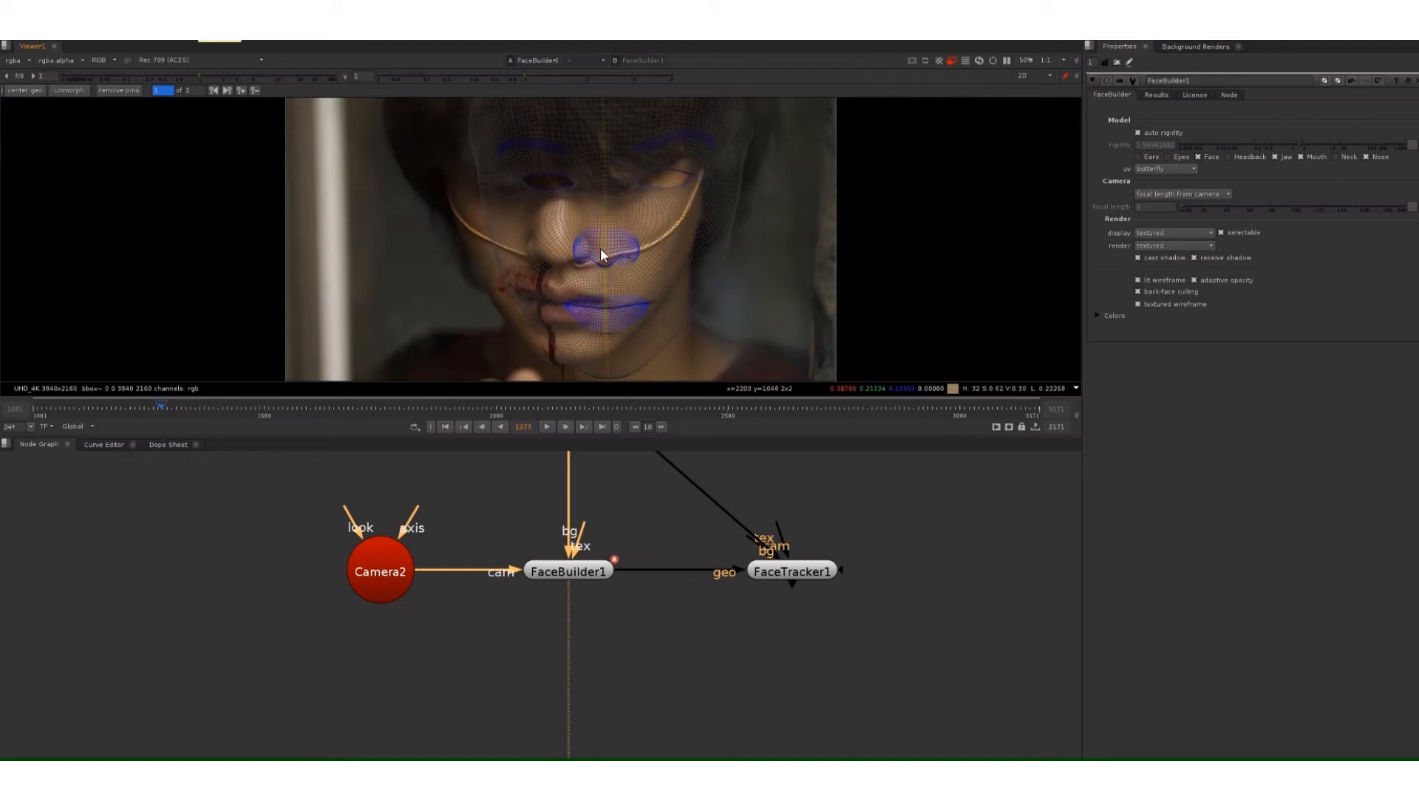
{"action": "left_click_drag", "start_coordinate": [605, 249], "coordinate": [557, 249]}
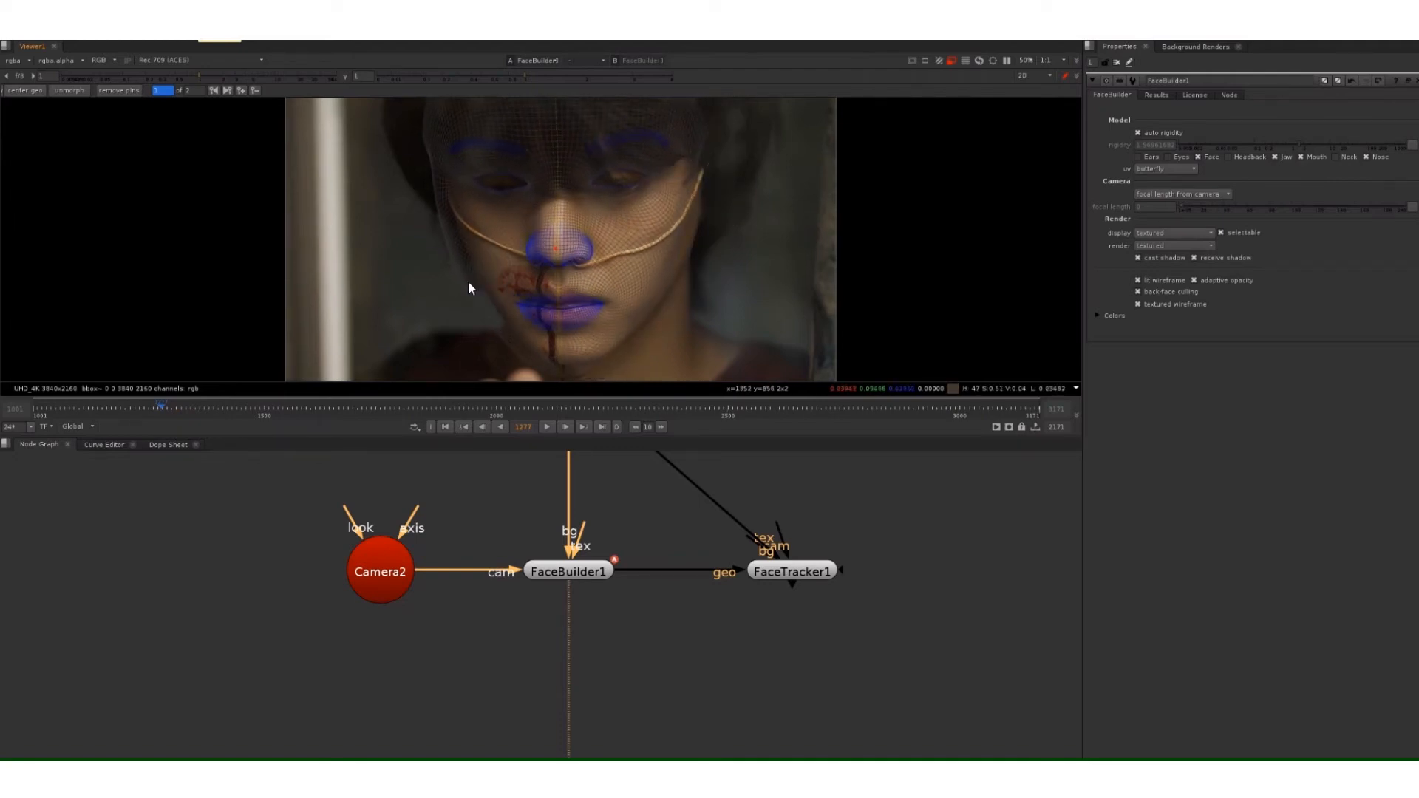
{"action": "left_click_drag", "start_coordinate": [464, 286], "coordinate": [476, 281]}
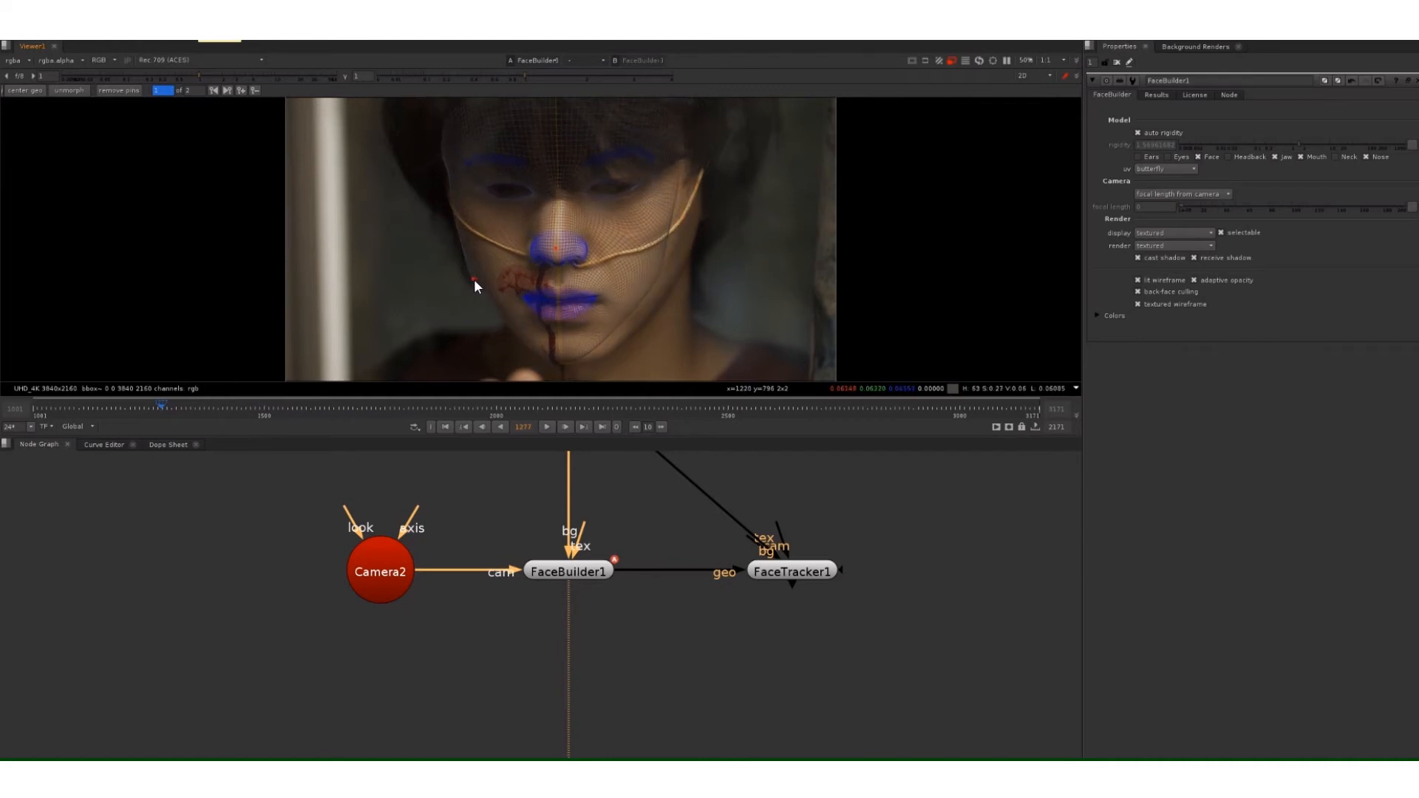
{"action": "left_click_drag", "start_coordinate": [662, 267], "coordinate": [678, 261]}
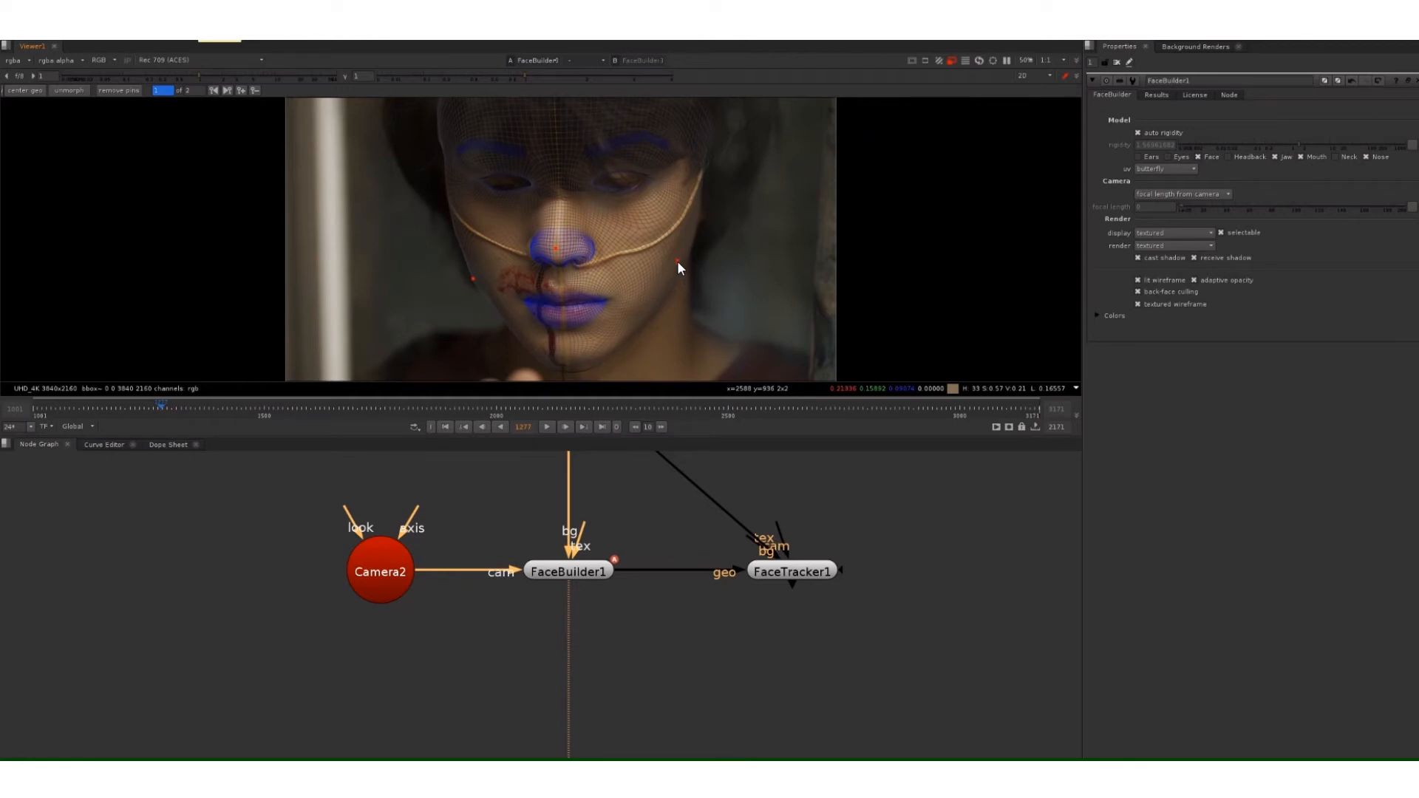
{"action": "left_click_drag", "start_coordinate": [476, 278], "coordinate": [481, 275]}
- Pin the inner corners of both eyes, fine-tune the nose pin and pull the temple edge of the mesh onto the face
{"action": "left_click", "coordinate": [534, 188]}
{"action": "left_click", "coordinate": [595, 187]}
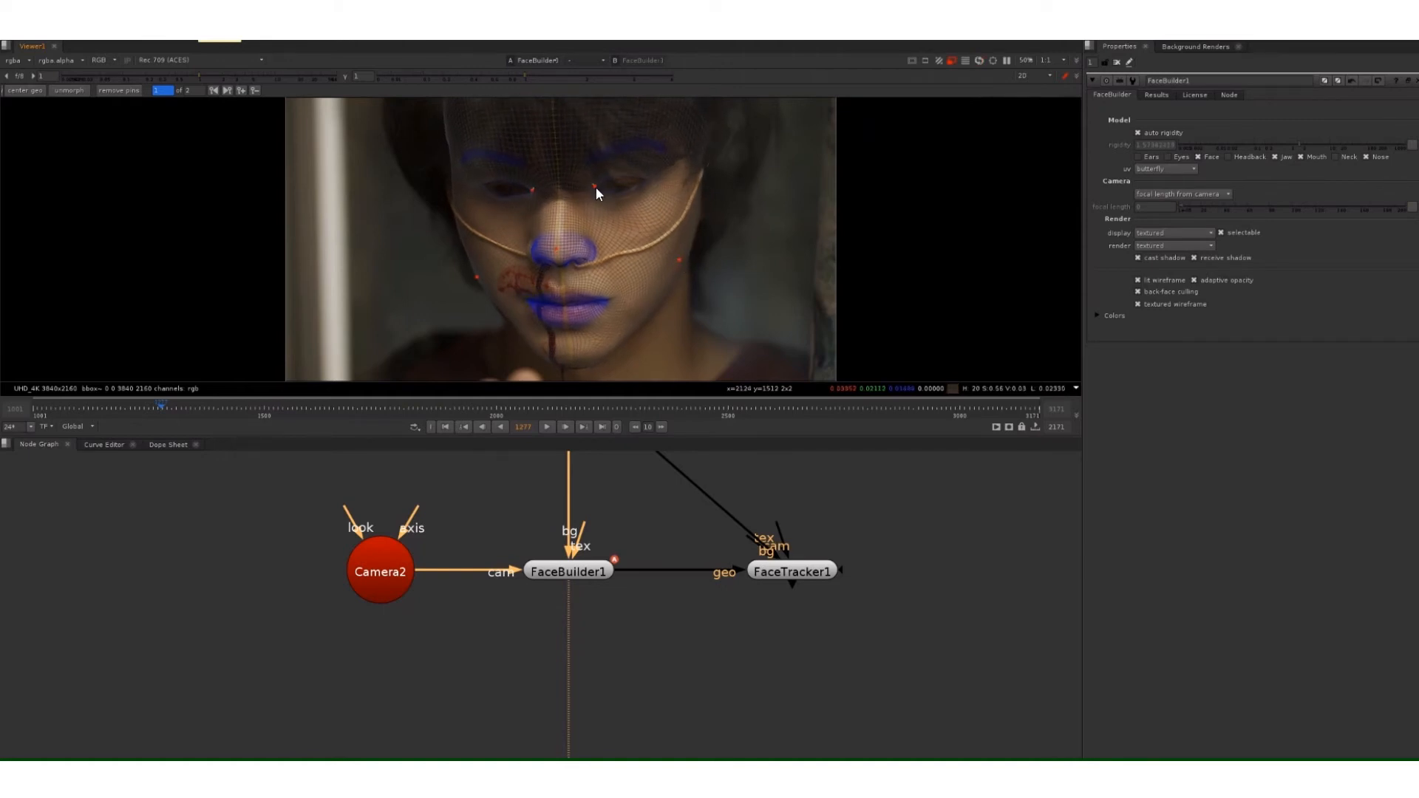
{"action": "left_click", "coordinate": [554, 248]}
{"action": "left_click_drag", "start_coordinate": [552, 250], "coordinate": [548, 250]}
{"action": "left_click_drag", "start_coordinate": [458, 157], "coordinate": [439, 162]}
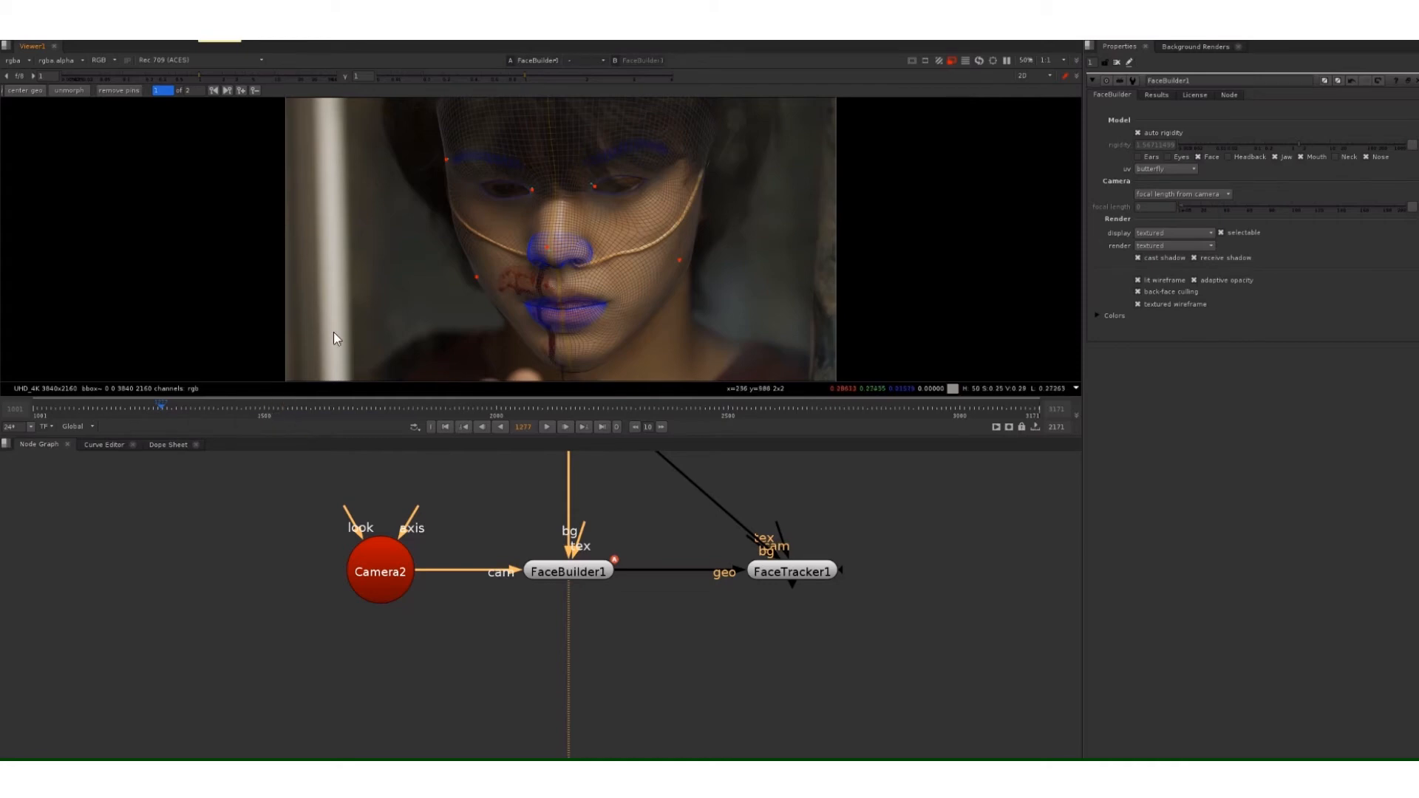
- Disconnect FaceTracker1's inputs from the FaceBuilder1 and footage nodes
{"action": "left_click_drag", "start_coordinate": [634, 402], "coordinate": [428, 405]}
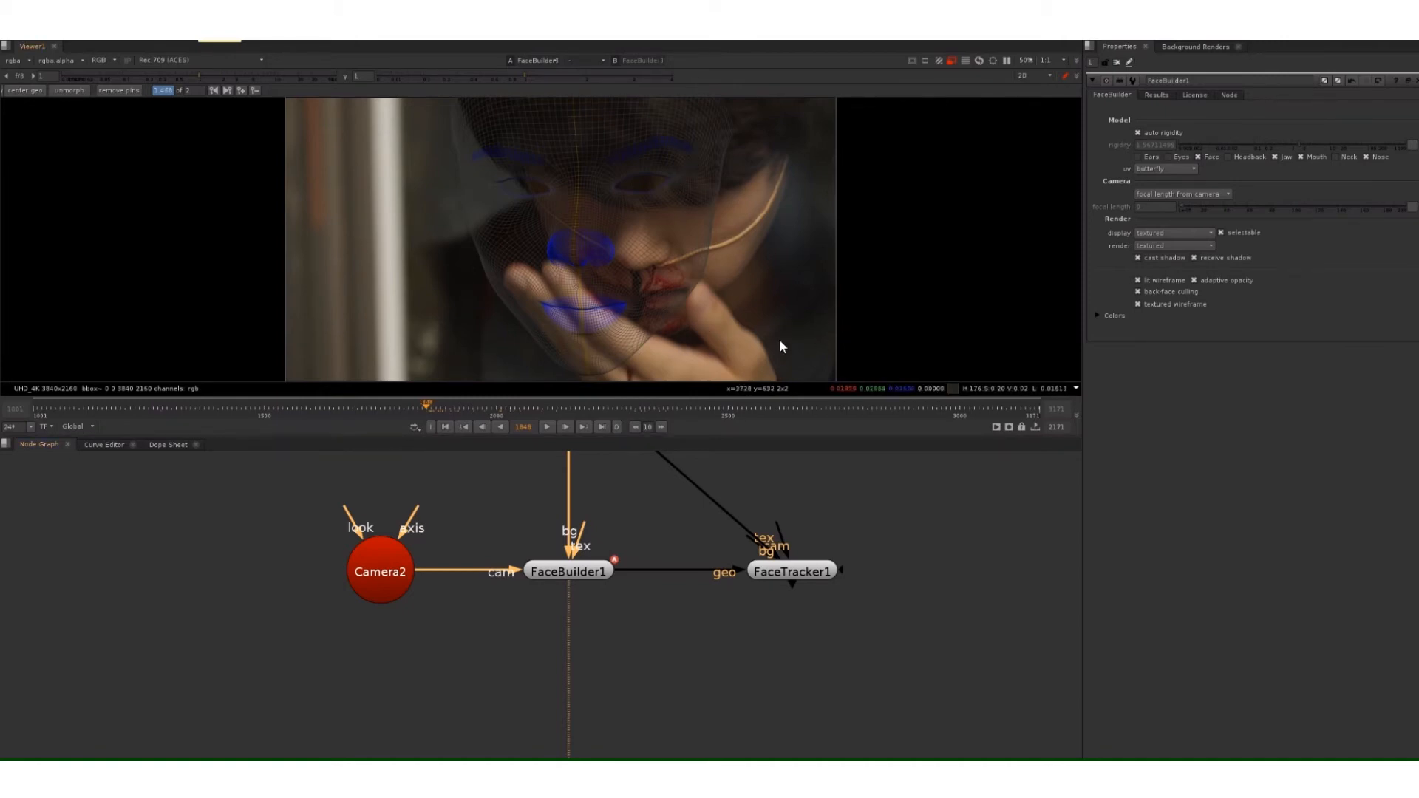
{"action": "middle_click_drag", "start_coordinate": [748, 629], "coordinate": [649, 656]}
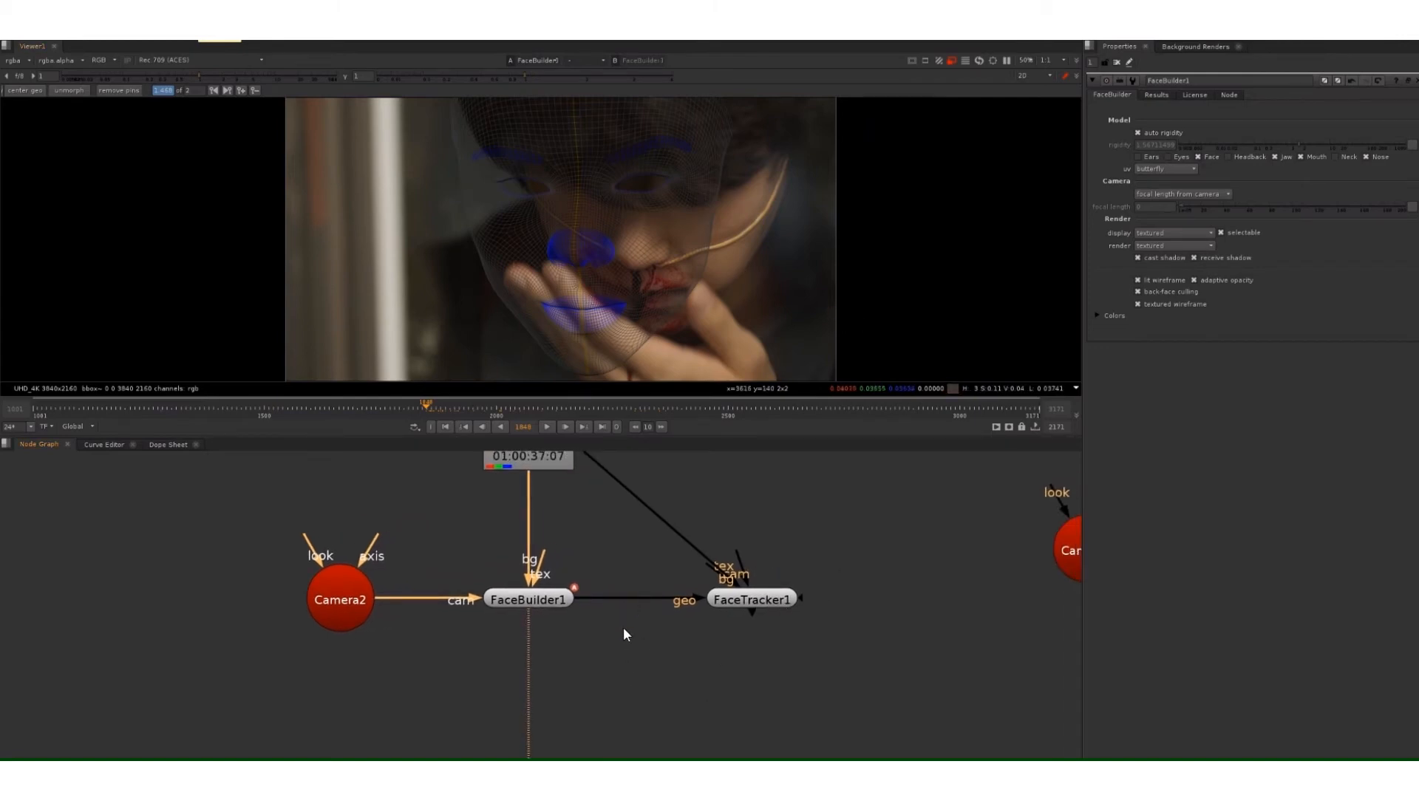
{"action": "middle_click_drag", "start_coordinate": [631, 613], "coordinate": [556, 632]}
{"action": "left_click_drag", "start_coordinate": [516, 617], "coordinate": [593, 512]}
{"action": "left_click_drag", "start_coordinate": [675, 629], "coordinate": [776, 625]}
{"action": "left_click", "coordinate": [456, 626]}
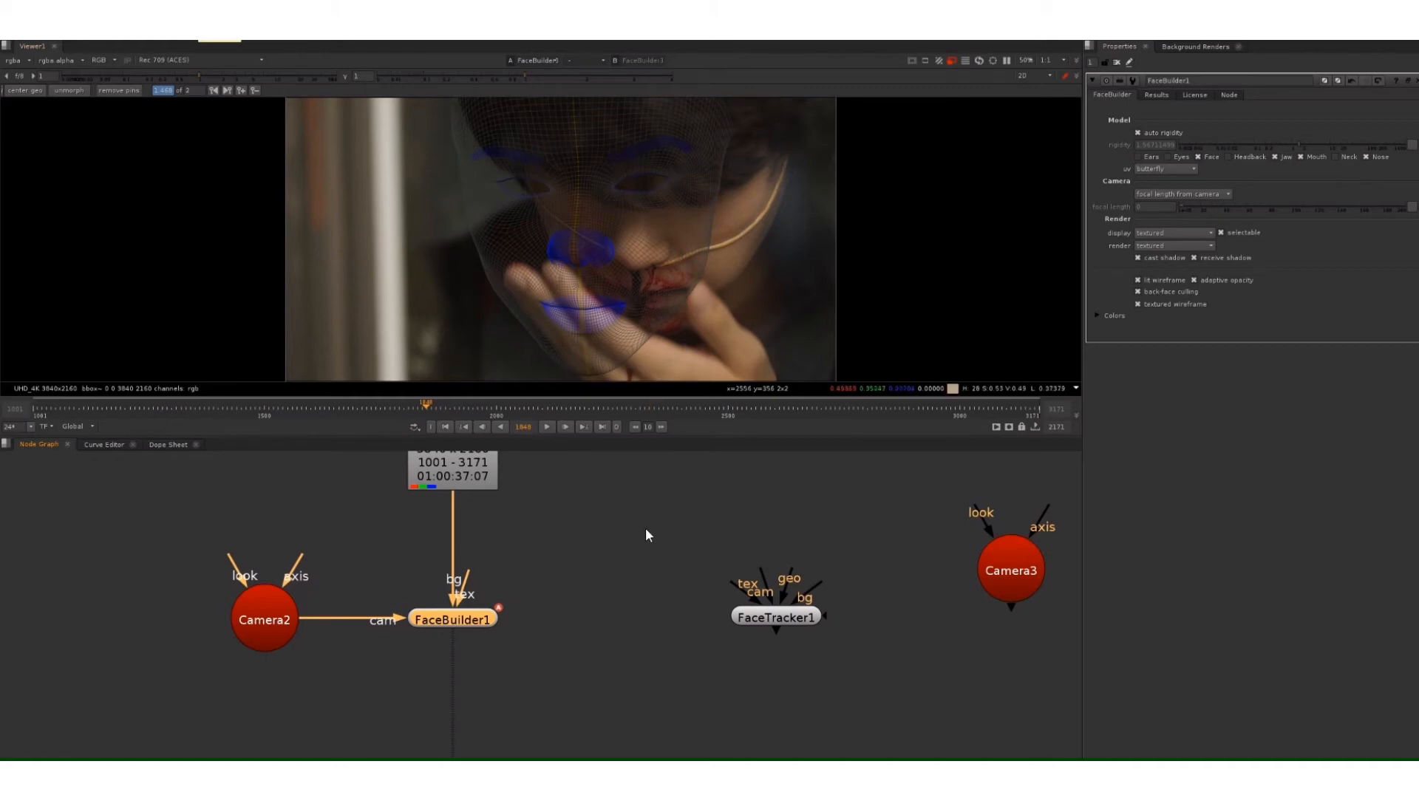
{"action": "left_click", "coordinate": [598, 608]}
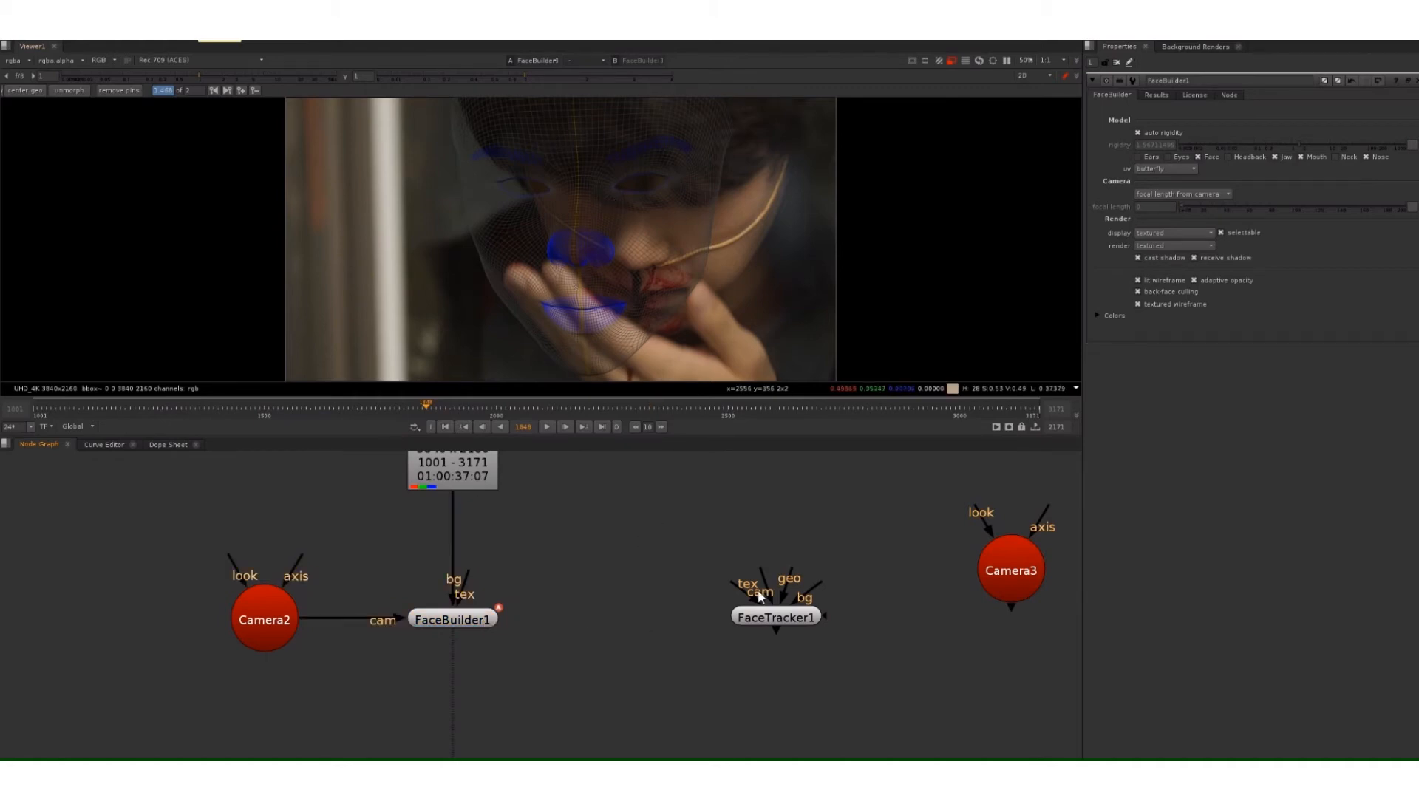
- Connect the bg input of FaceTracker1 to the footage Read node
{"action": "left_click_drag", "start_coordinate": [818, 579], "coordinate": [463, 462]}
{"action": "left_click", "coordinate": [463, 461]}
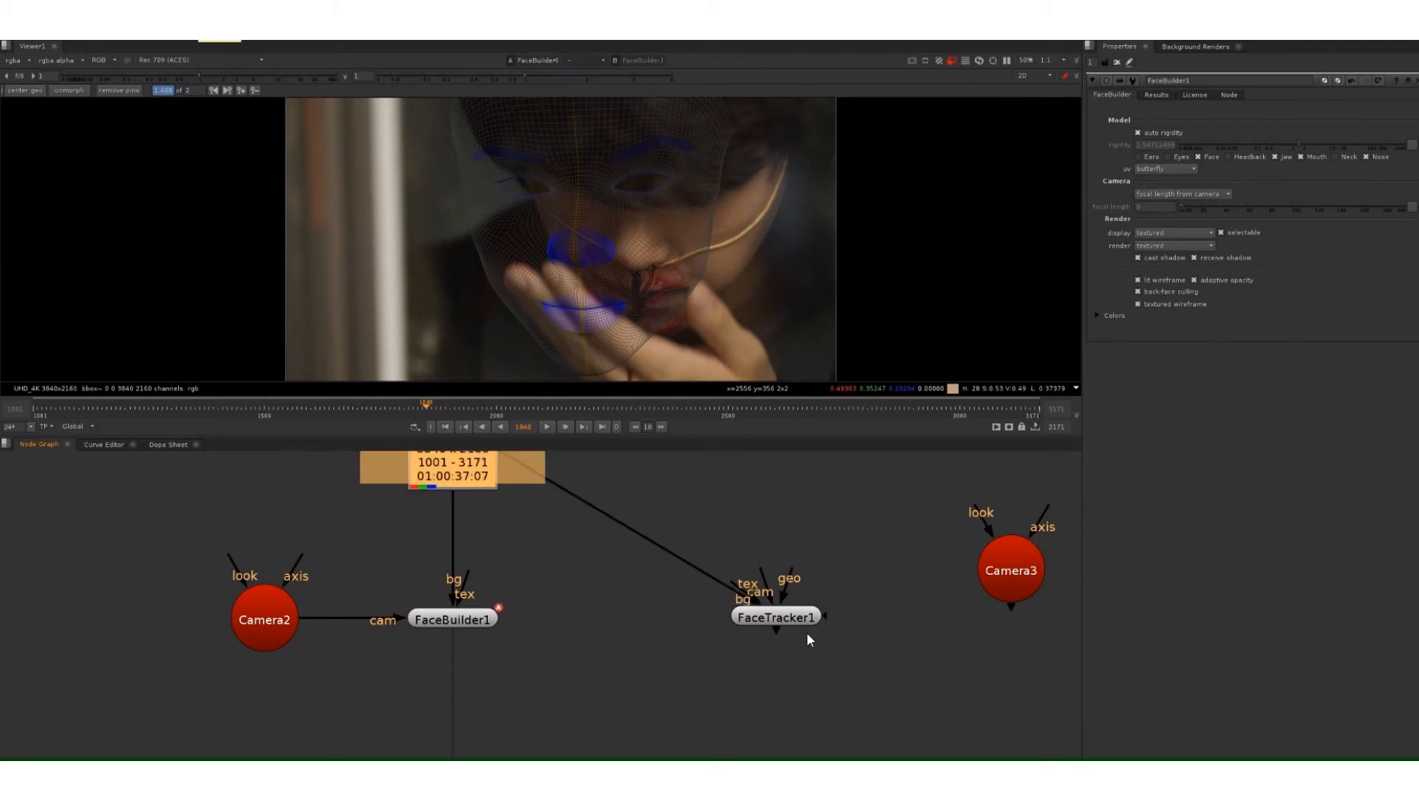
- Connect the geo input of FaceTracker1 to FaceBuilder1 and line the two nodes up in the node graph
{"action": "left_click_drag", "start_coordinate": [780, 625], "coordinate": [753, 632]}
{"action": "left_click", "coordinate": [553, 636]}
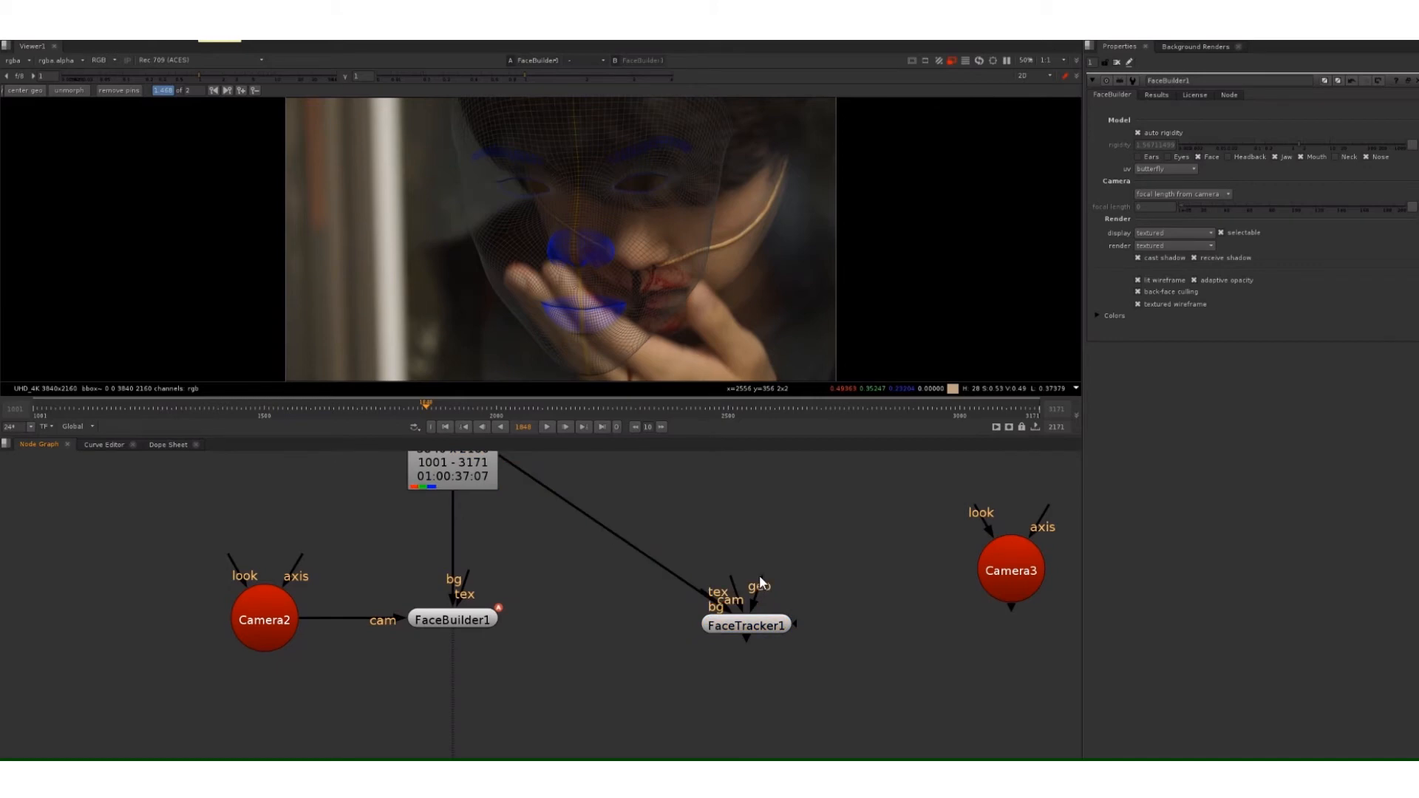
{"action": "left_click_drag", "start_coordinate": [775, 574], "coordinate": [472, 618]}
{"action": "left_click_drag", "start_coordinate": [728, 628], "coordinate": [709, 622]}
{"action": "left_click", "coordinate": [810, 611]}
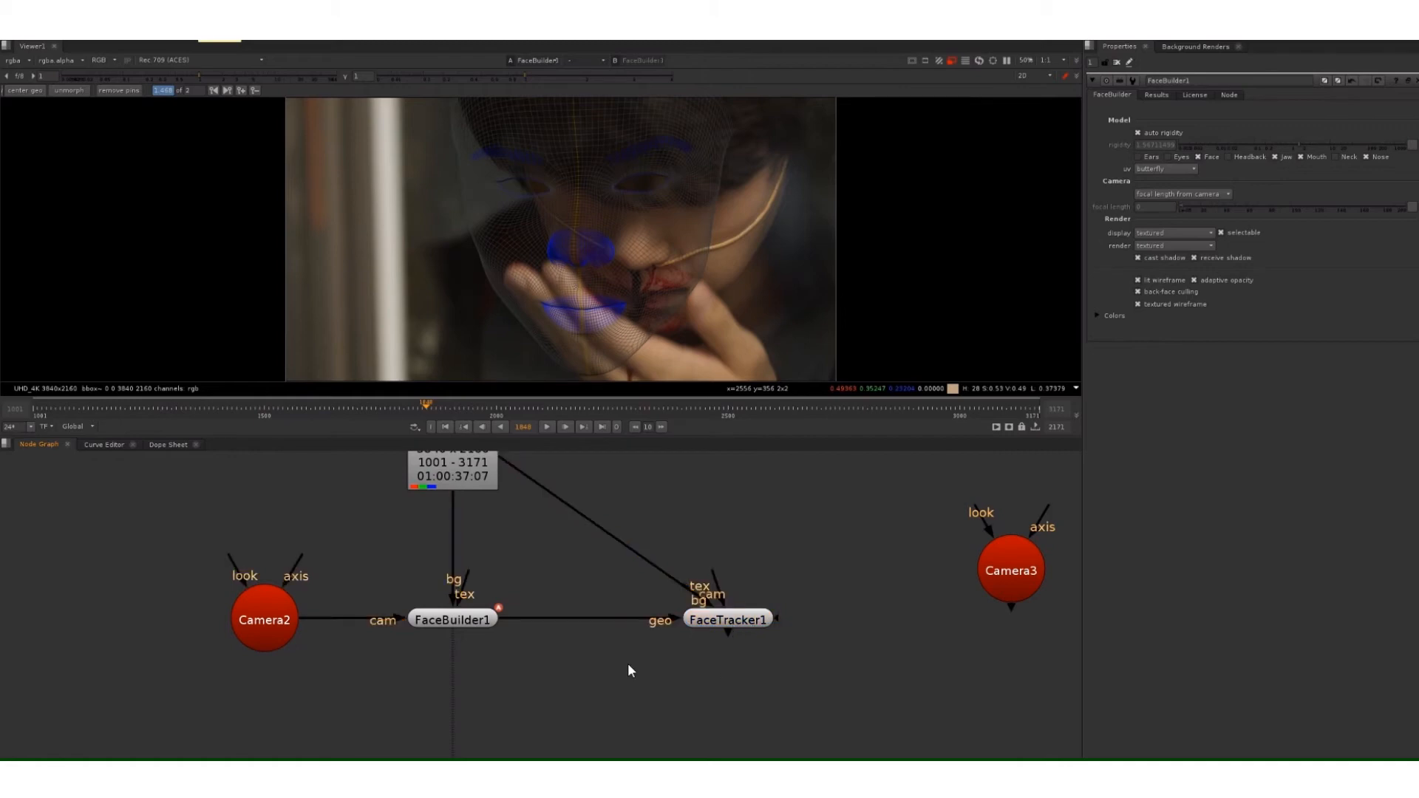
- Open FaceTracker1's properties and show its output in the viewer at frame 1001
{"action": "left_click", "coordinate": [435, 621]}
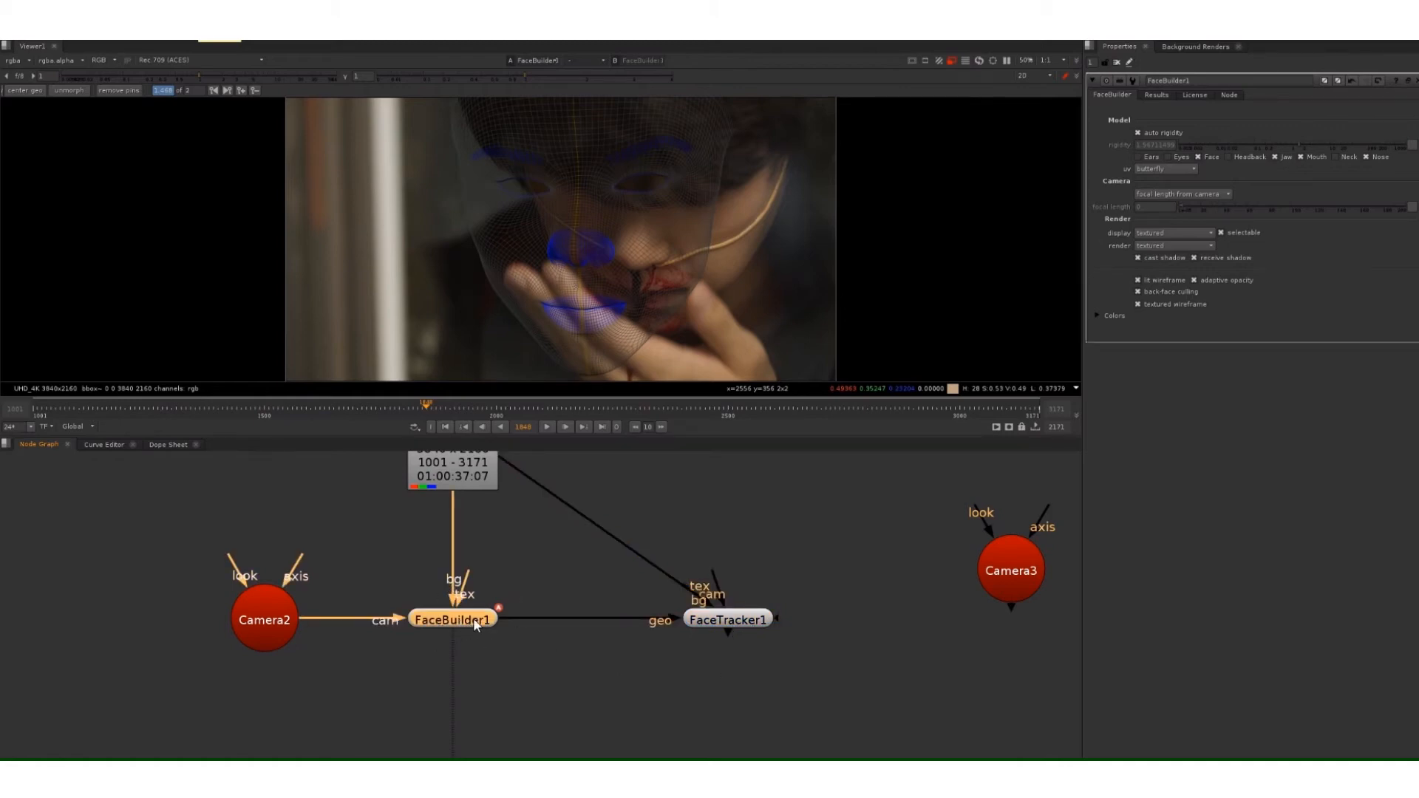
{"action": "left_click", "coordinate": [699, 624]}
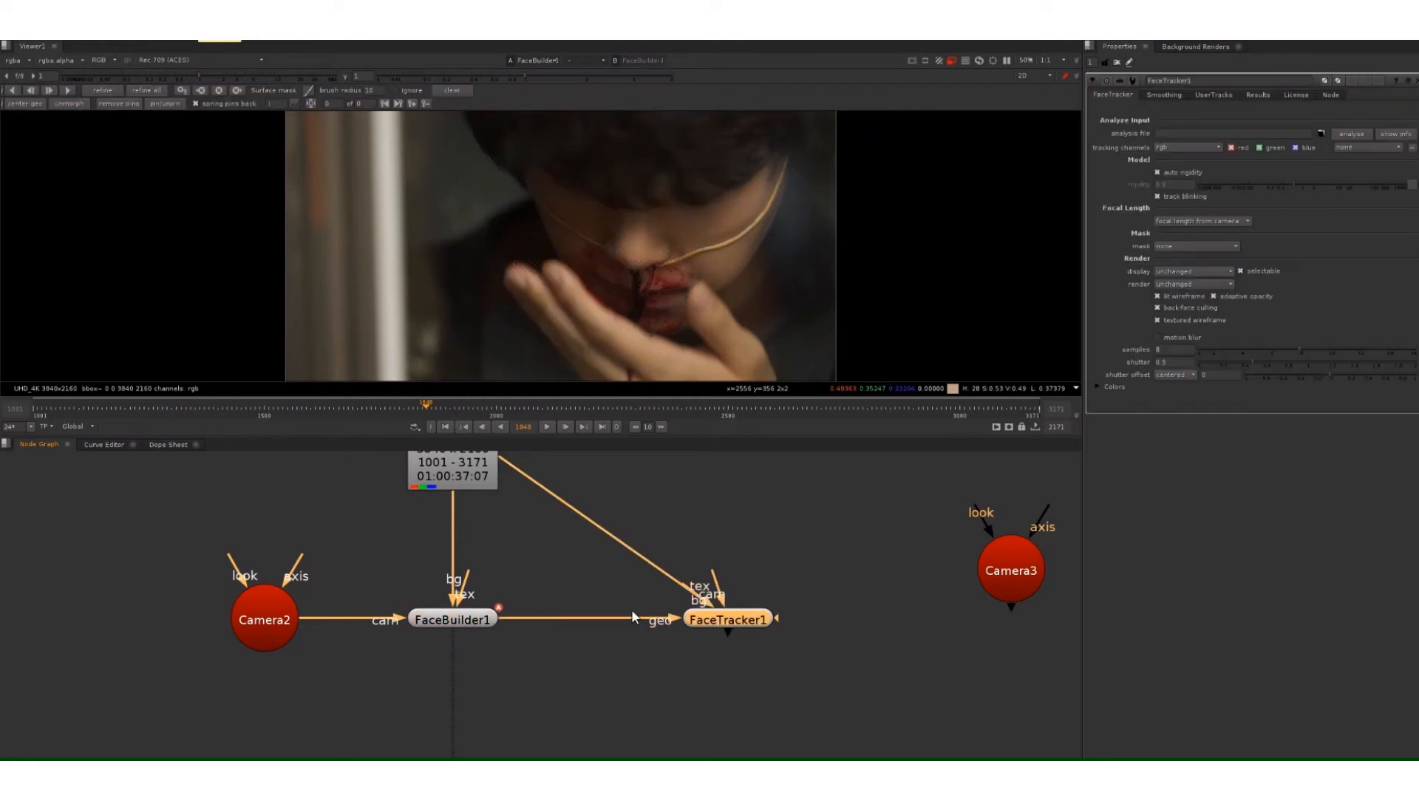
{"action": "left_click_drag", "start_coordinate": [738, 623], "coordinate": [733, 625]}
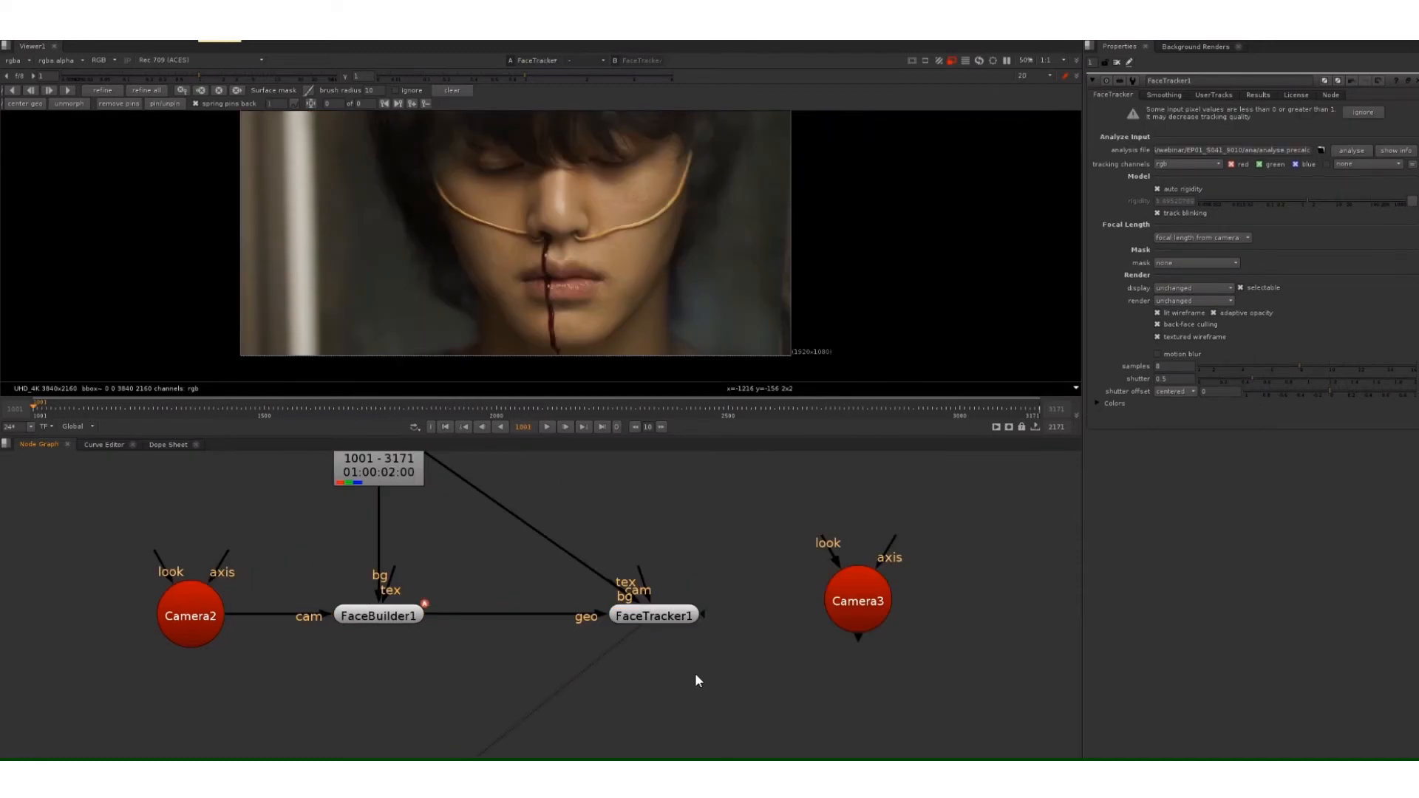
- Connect the cam input of FaceTracker1 to Camera3 and display the tracker's face mesh over the footage
{"action": "left_click", "coordinate": [663, 618]}
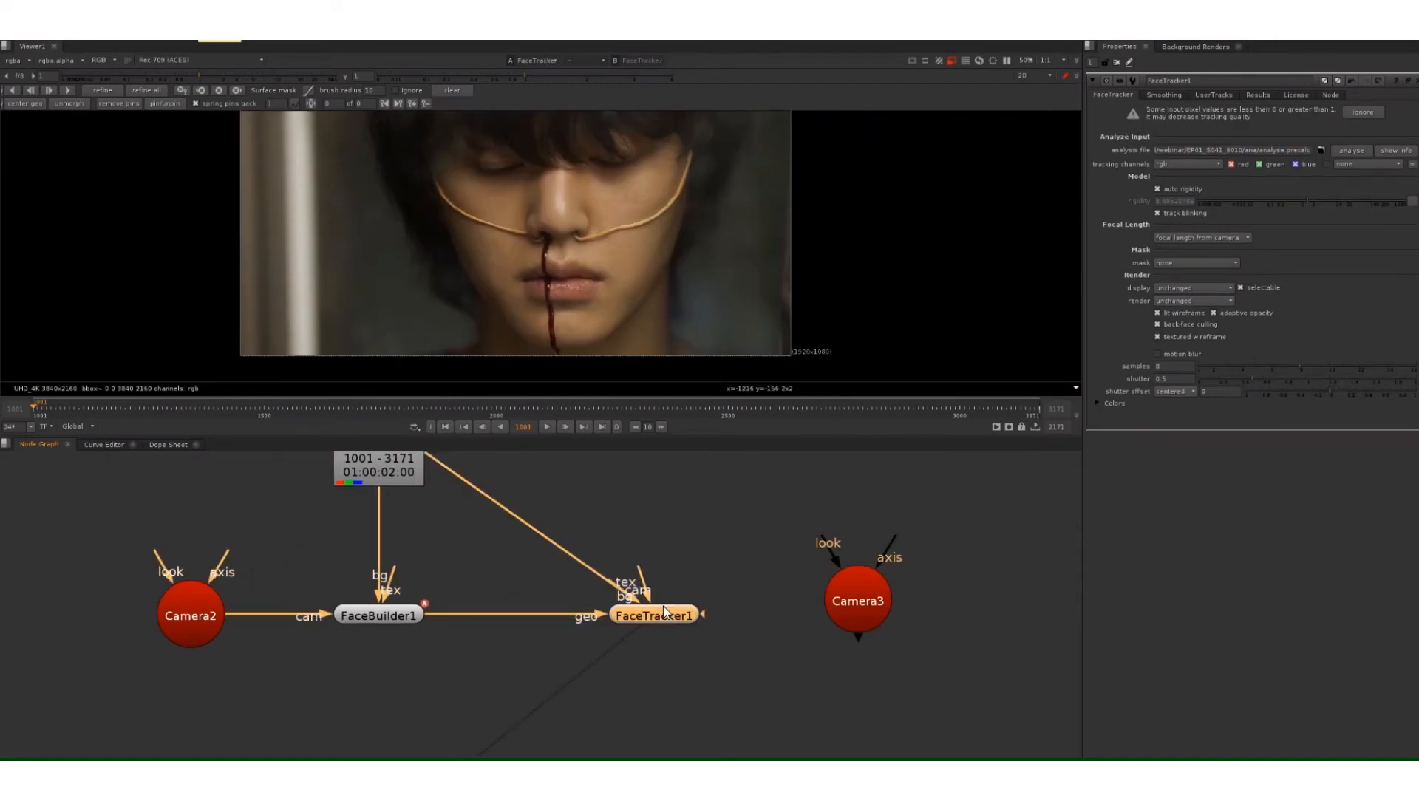
{"action": "left_click_drag", "start_coordinate": [675, 589], "coordinate": [824, 615]}
{"action": "left_click", "coordinate": [848, 599]}
{"action": "left_click", "coordinate": [672, 615]}
{"action": "double_click", "coordinate": [672, 615]}
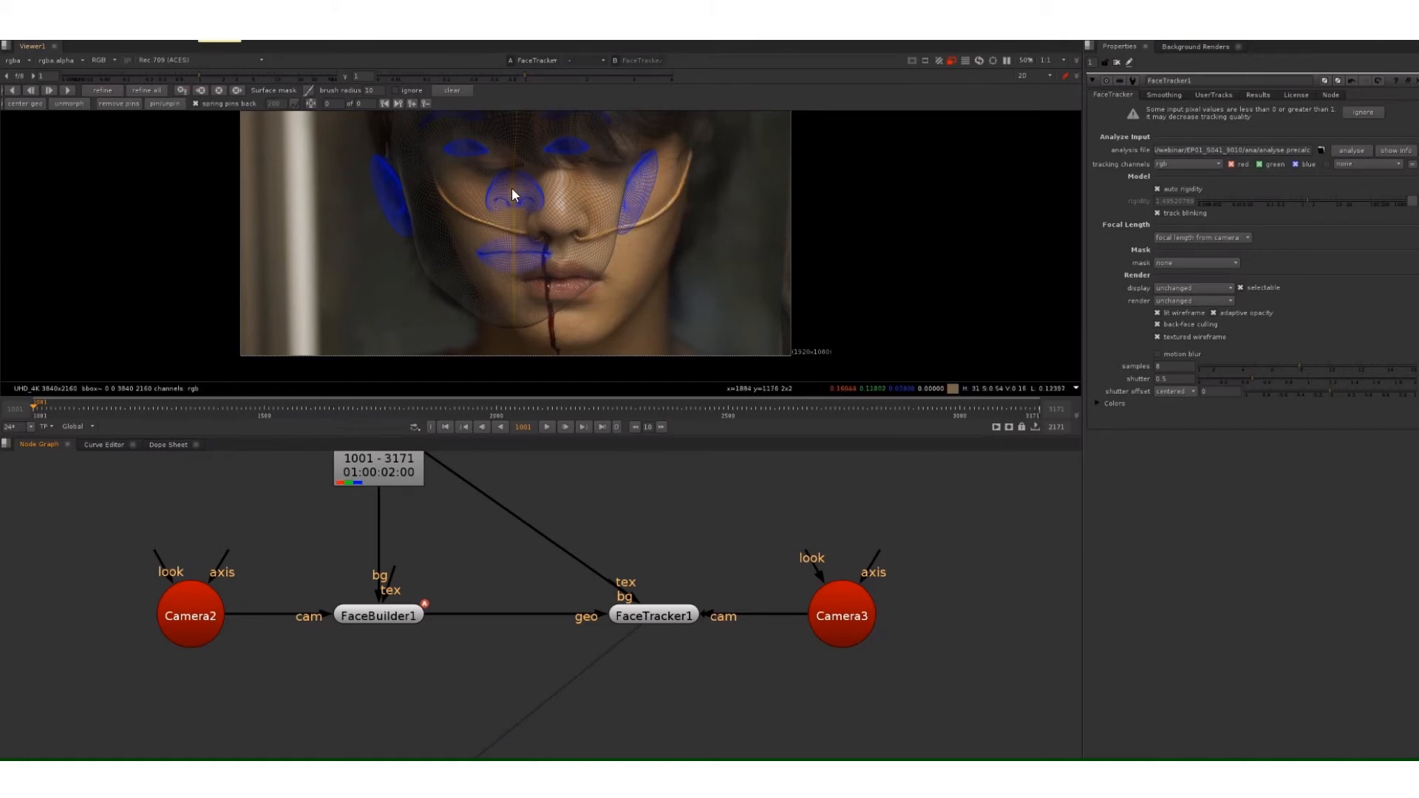
- On frame 1001, align the face mesh with the actor by pinning the nose tip and both sides of the face
{"action": "left_click_drag", "start_coordinate": [512, 187], "coordinate": [556, 211]}
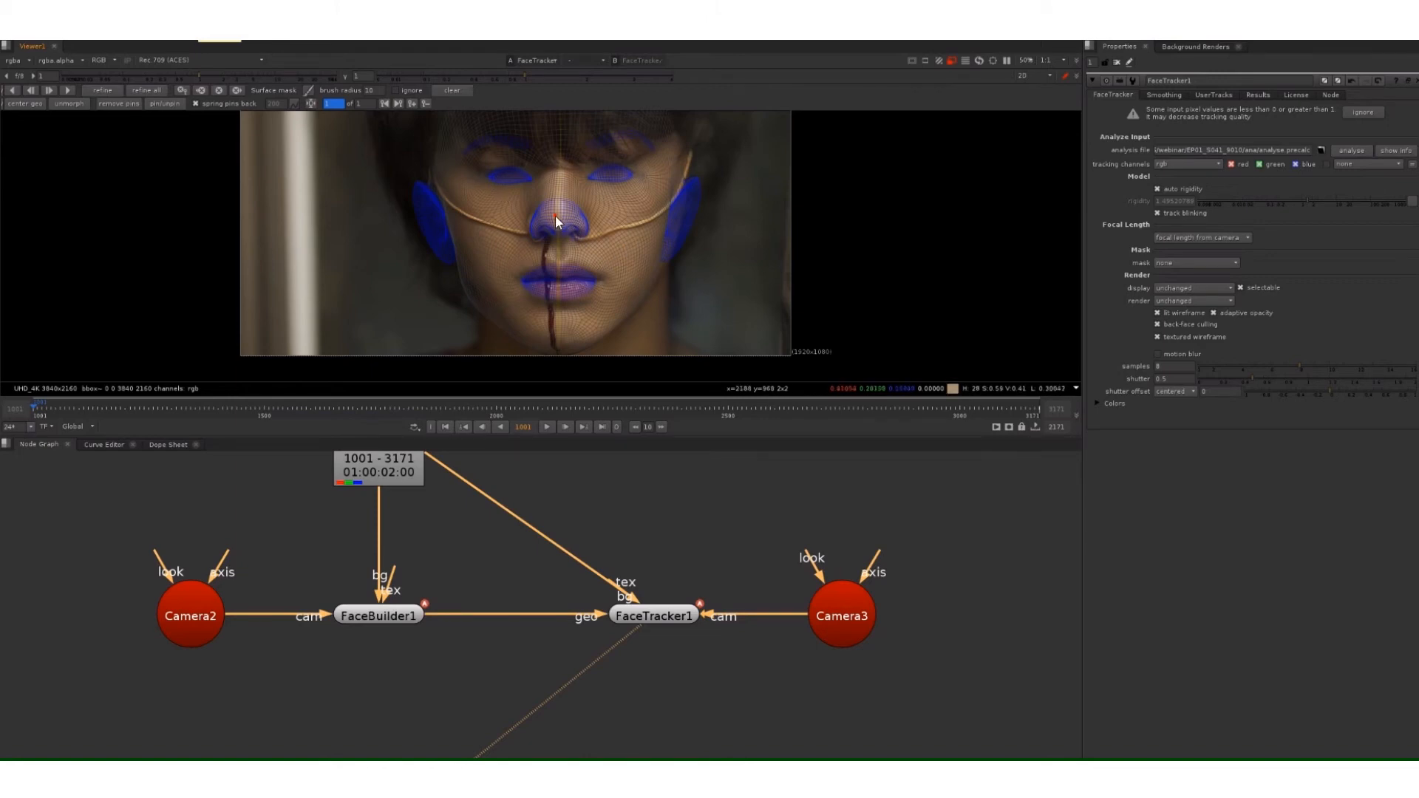
{"action": "left_click_drag", "start_coordinate": [556, 214], "coordinate": [557, 217]}
{"action": "left_click_drag", "start_coordinate": [557, 216], "coordinate": [556, 217]}
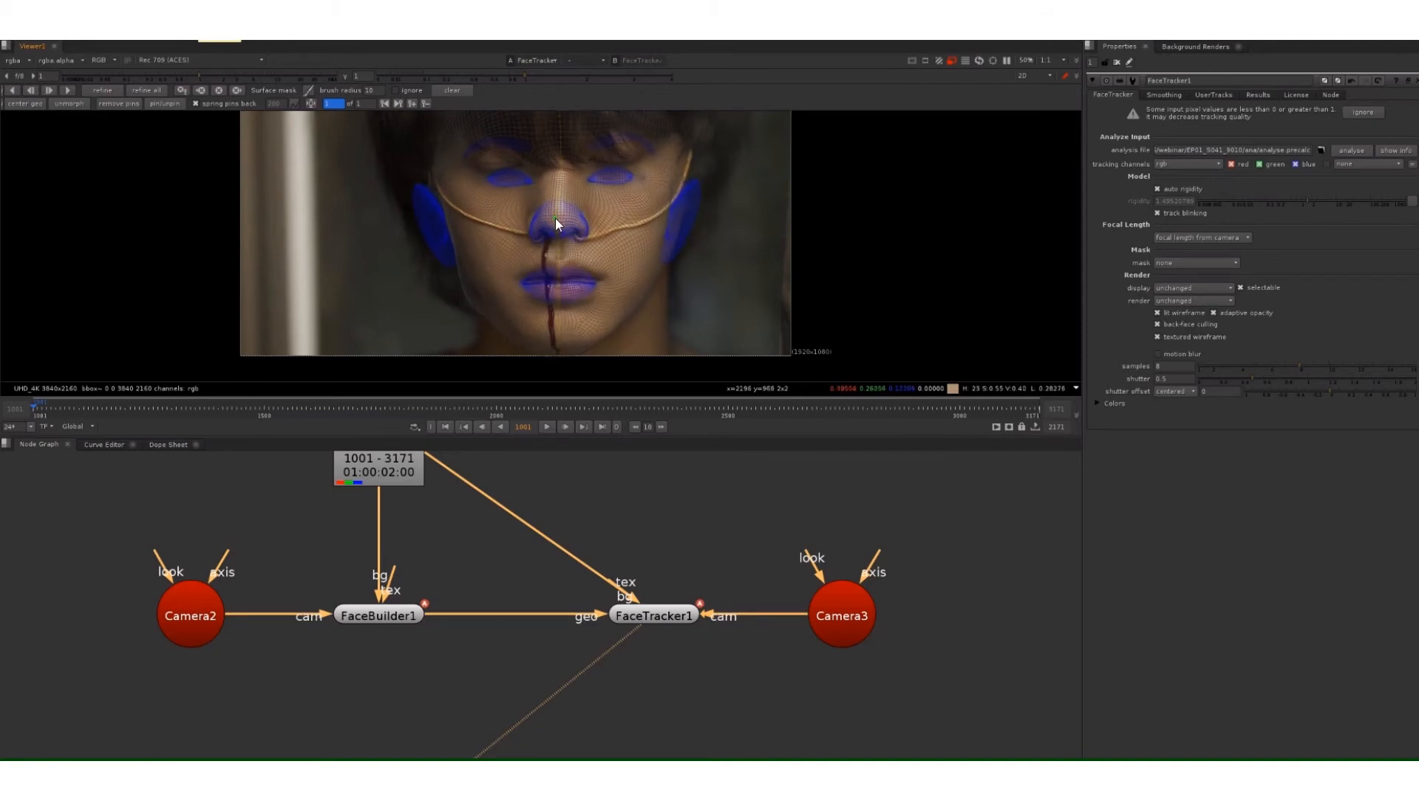
{"action": "left_click", "coordinate": [455, 249]}
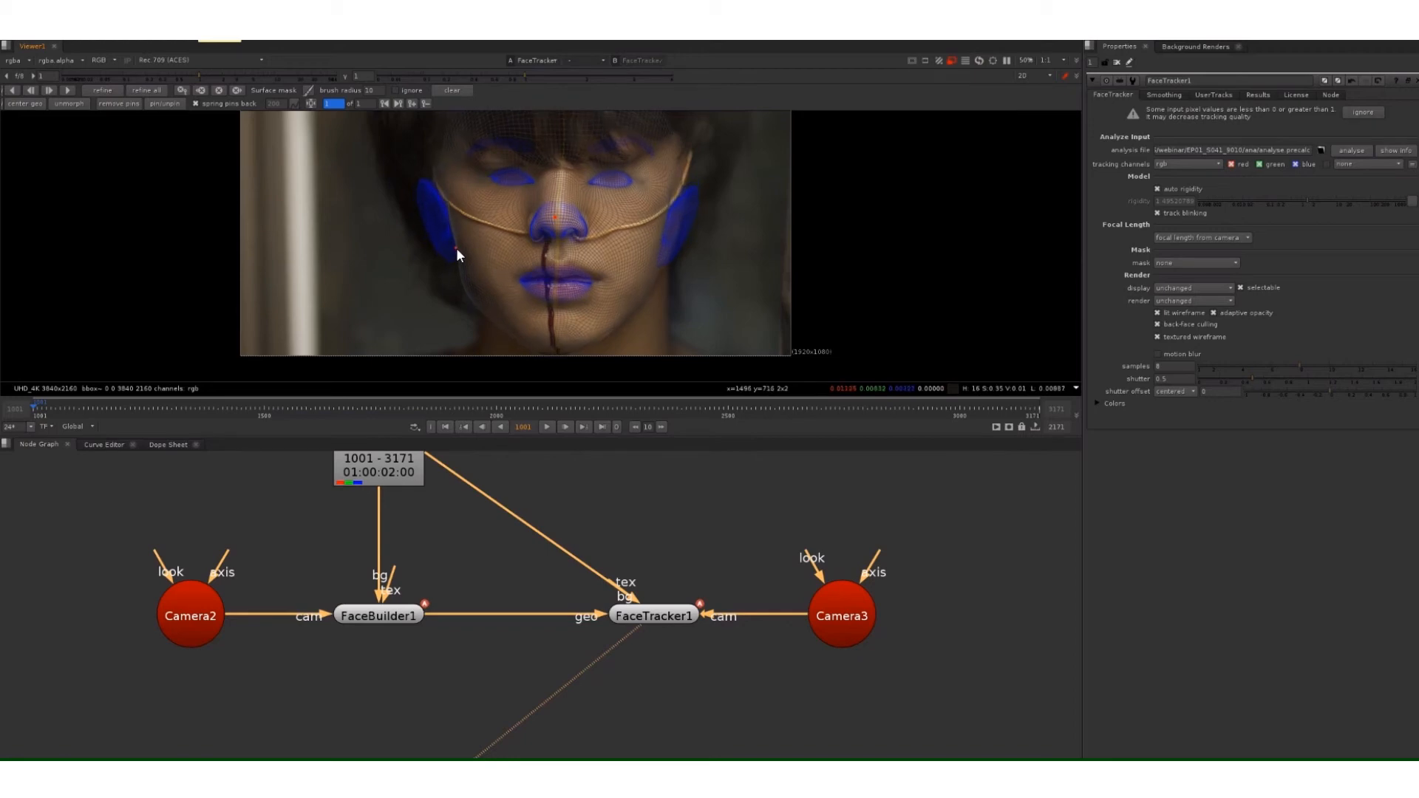
{"action": "left_click", "coordinate": [660, 247]}
{"action": "left_click_drag", "start_coordinate": [662, 247], "coordinate": [665, 249]}
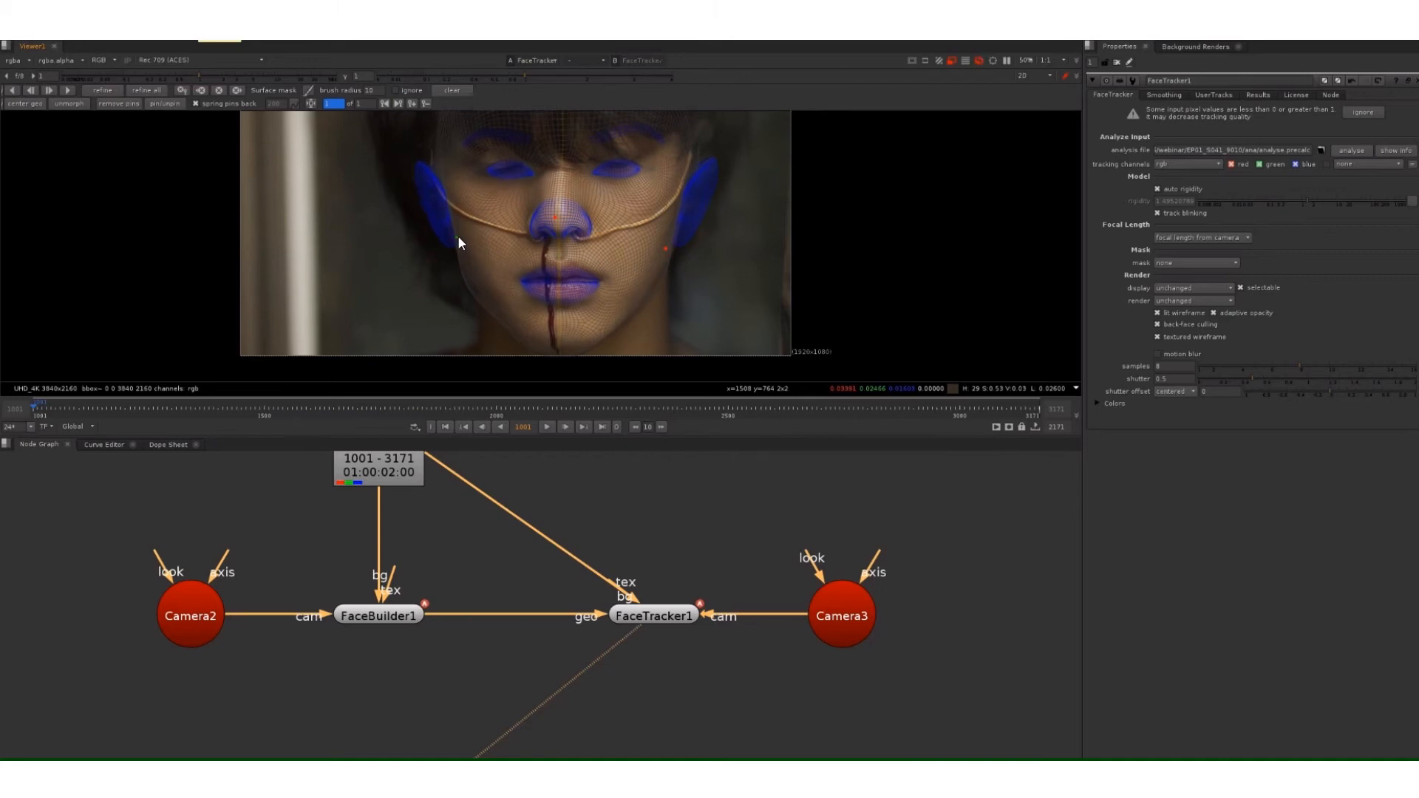
- Undo a trial pin at the inner eye corner, readjust the nose pin and pin one corner of the mouth
{"action": "left_click_drag", "start_coordinate": [532, 172], "coordinate": [525, 167]}
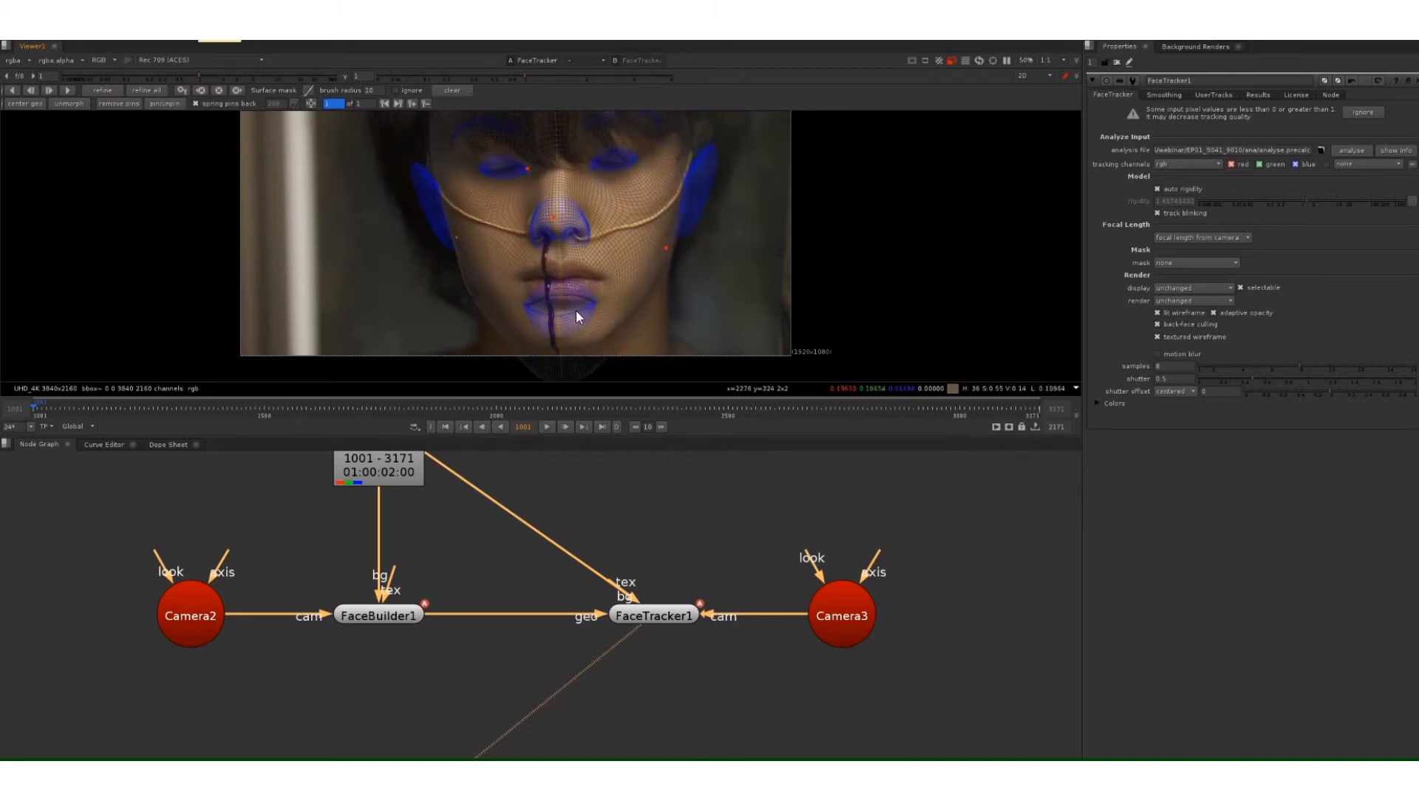
{"action": "key", "text": "ctrl+z"}
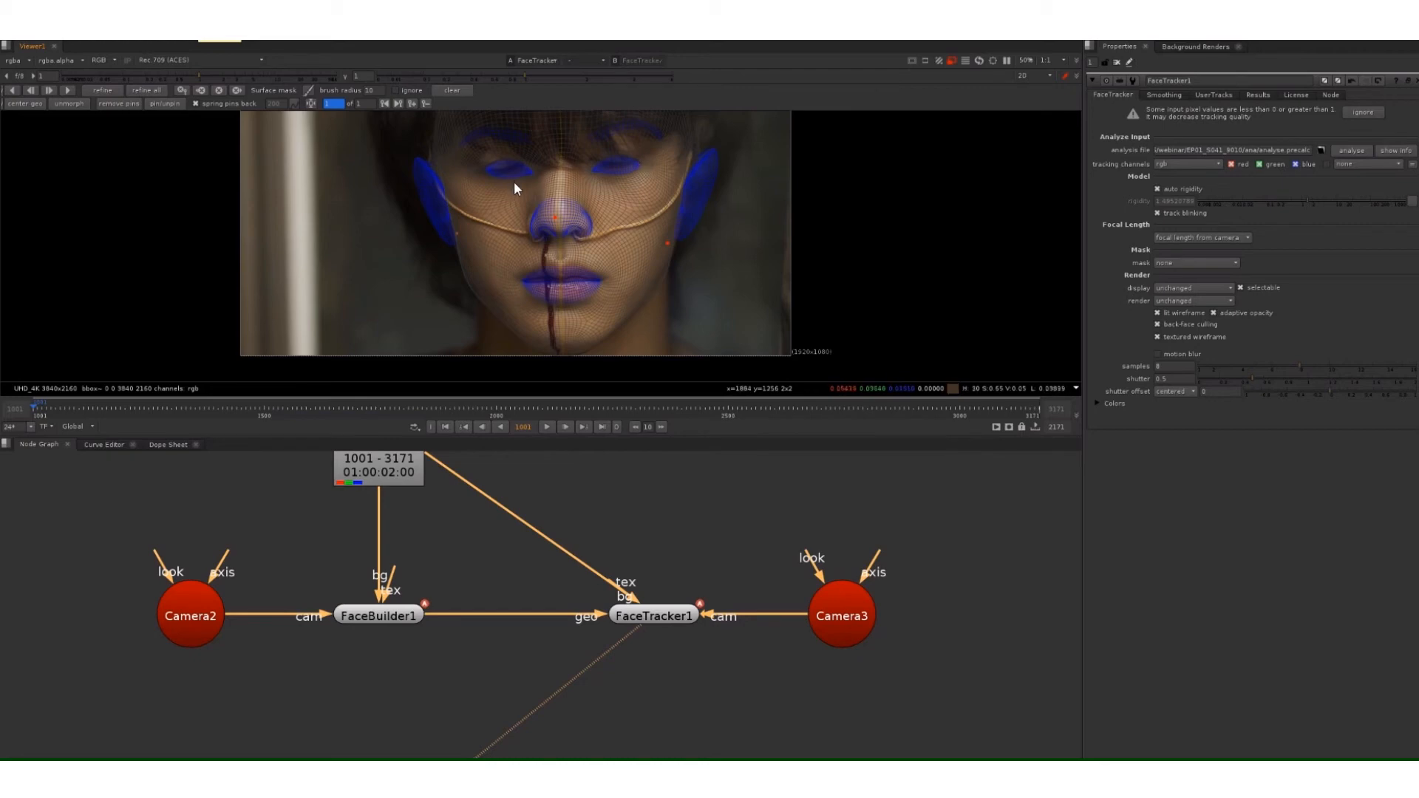
{"action": "left_click", "coordinate": [554, 220]}
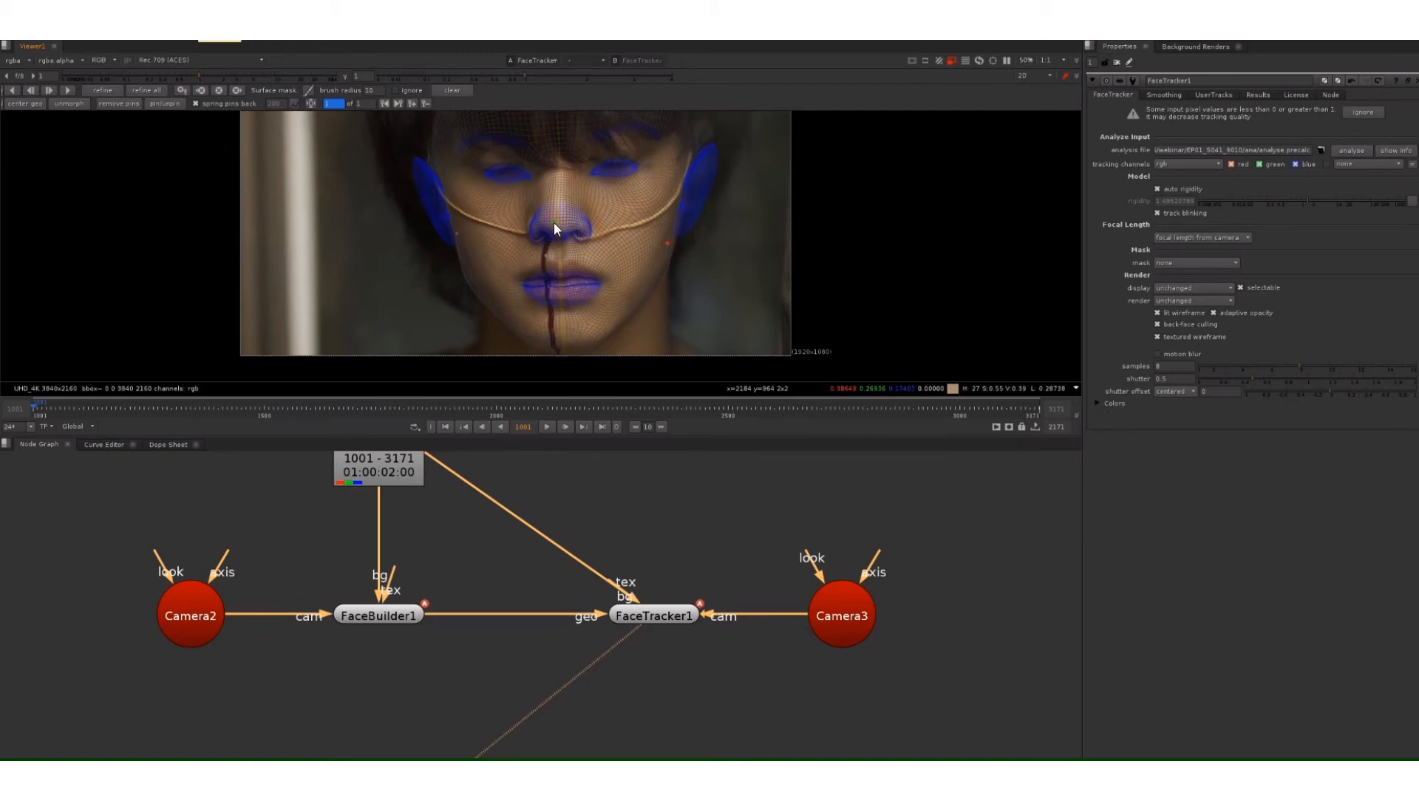
{"action": "left_click", "coordinate": [519, 274]}
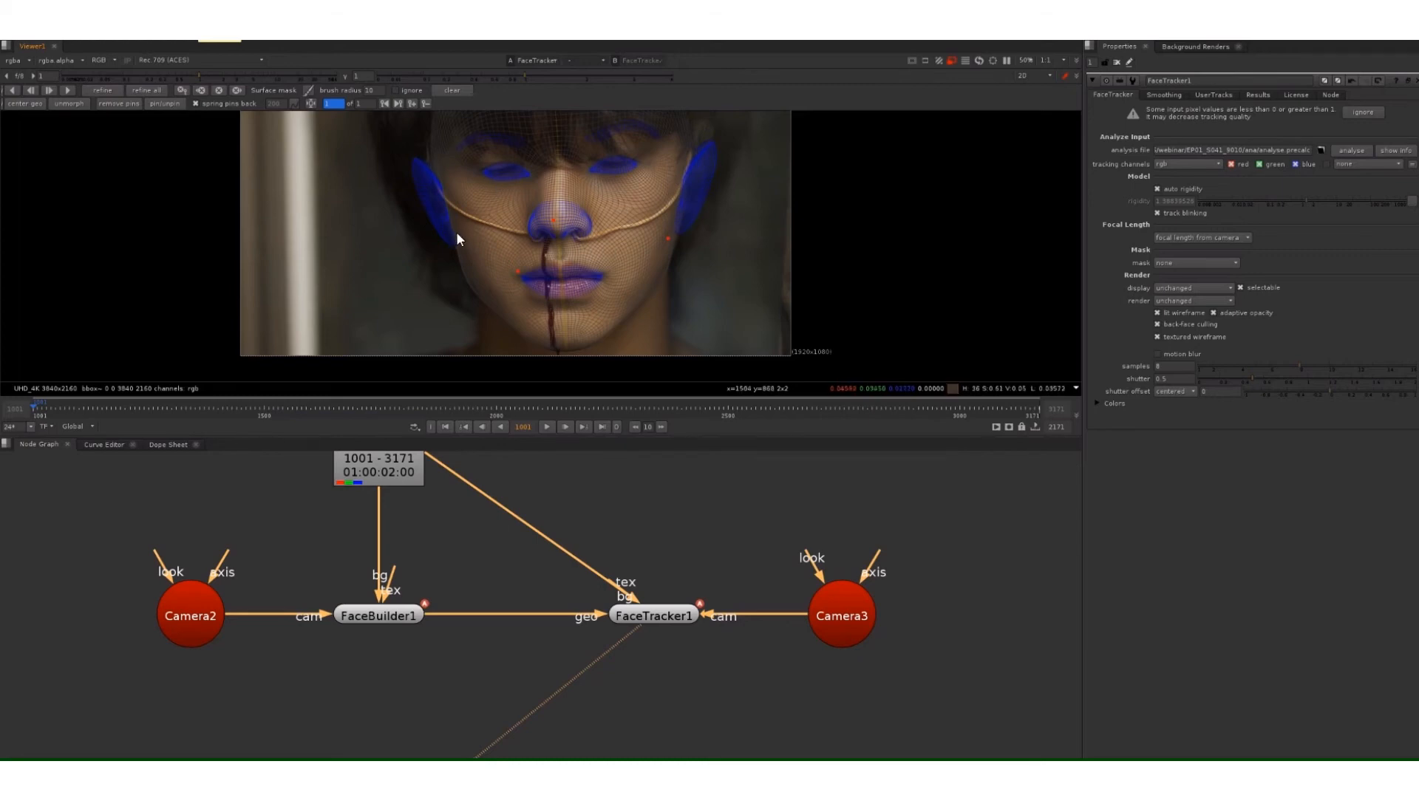
- Move both side-of-face pins outward to the face's edges and pin the other corner of the mouth
{"action": "left_click_drag", "start_coordinate": [456, 232], "coordinate": [448, 231]}
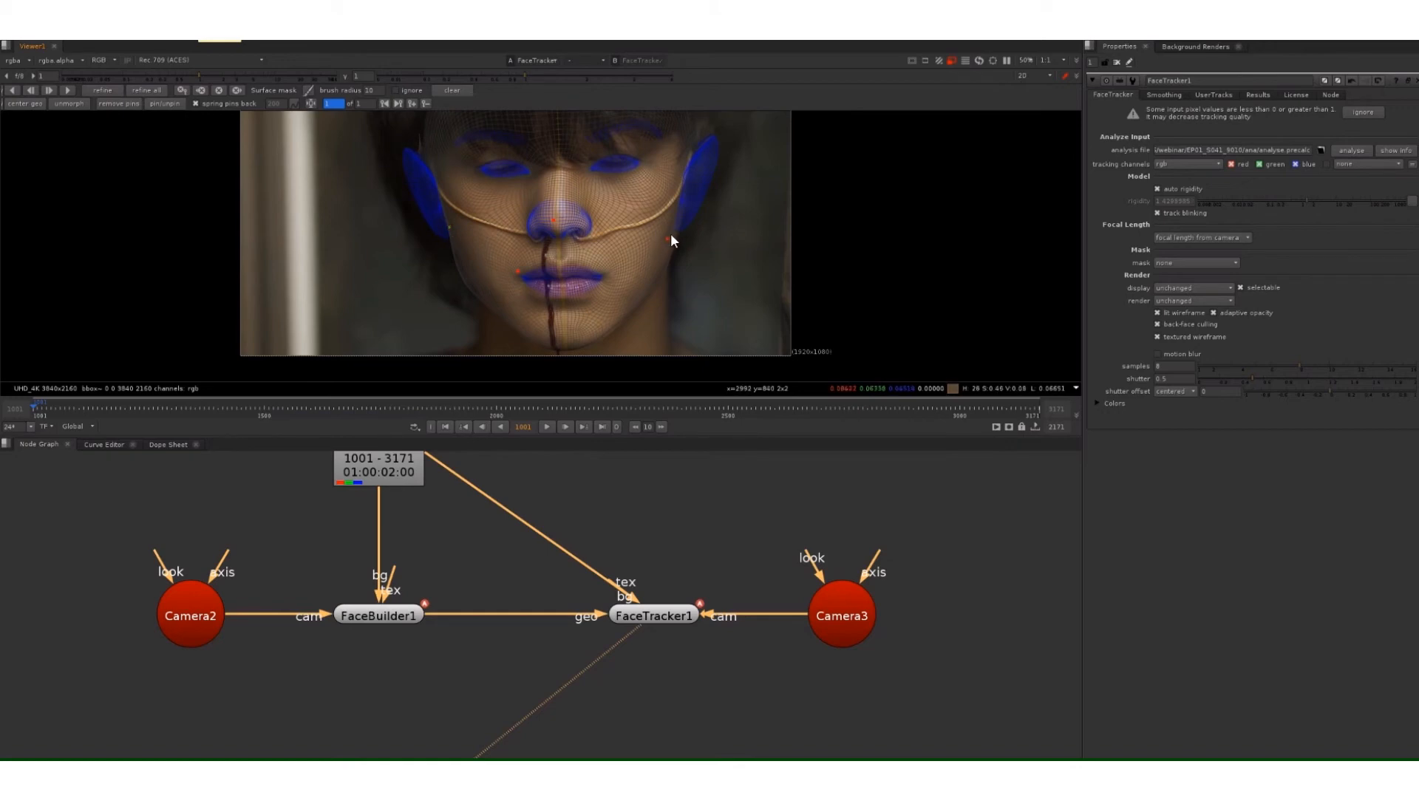
{"action": "left_click_drag", "start_coordinate": [669, 238], "coordinate": [673, 232]}
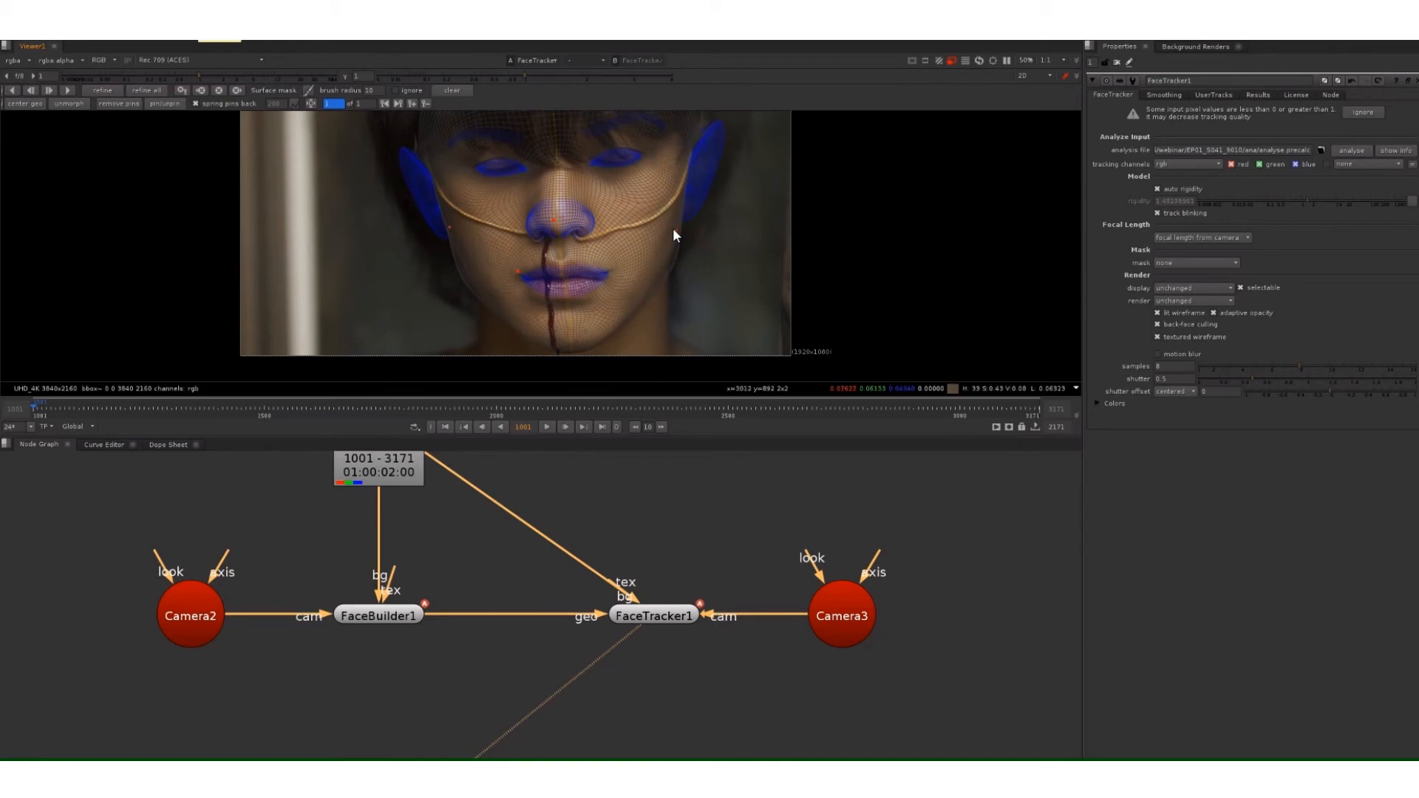
{"action": "left_click", "coordinate": [609, 275]}
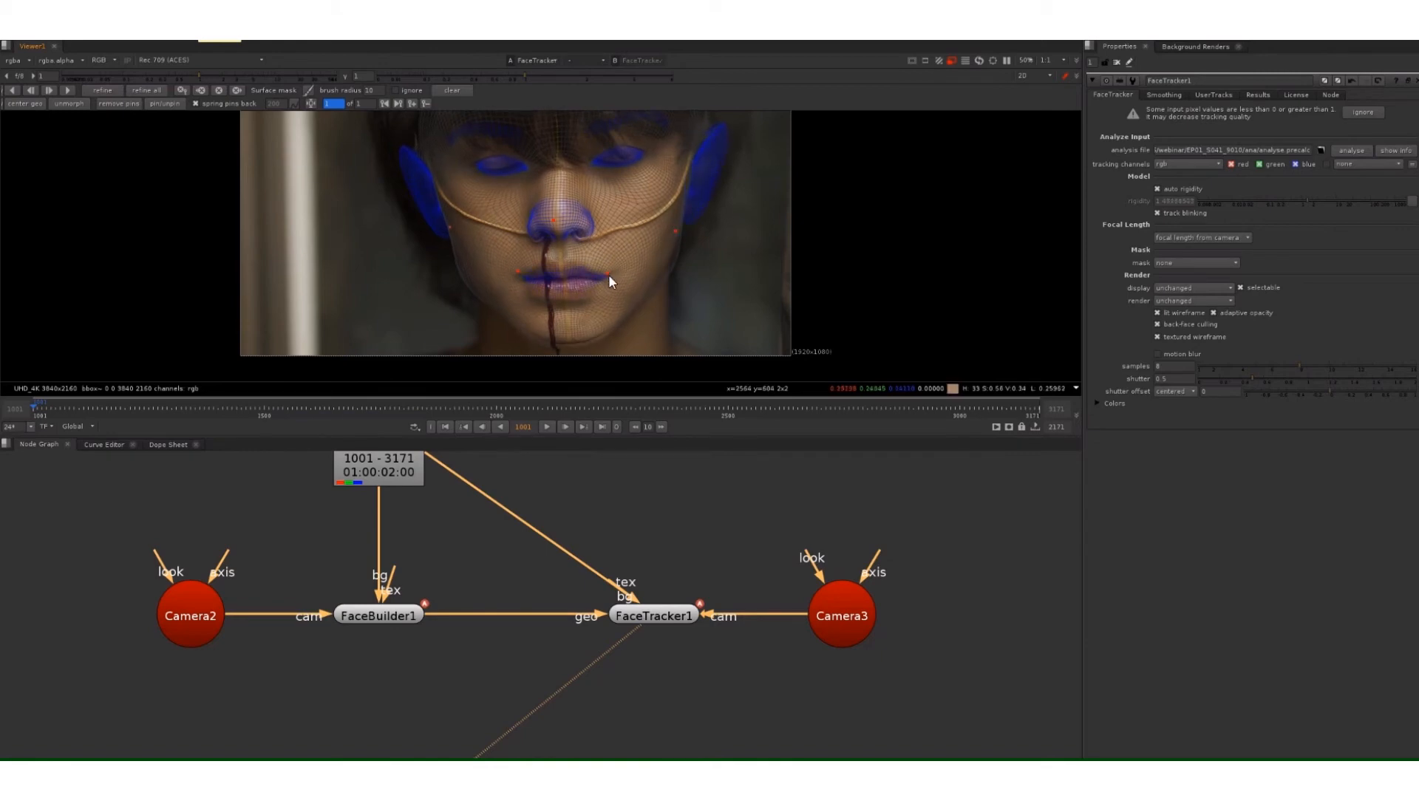
{"action": "left_click_drag", "start_coordinate": [610, 277], "coordinate": [610, 271]}
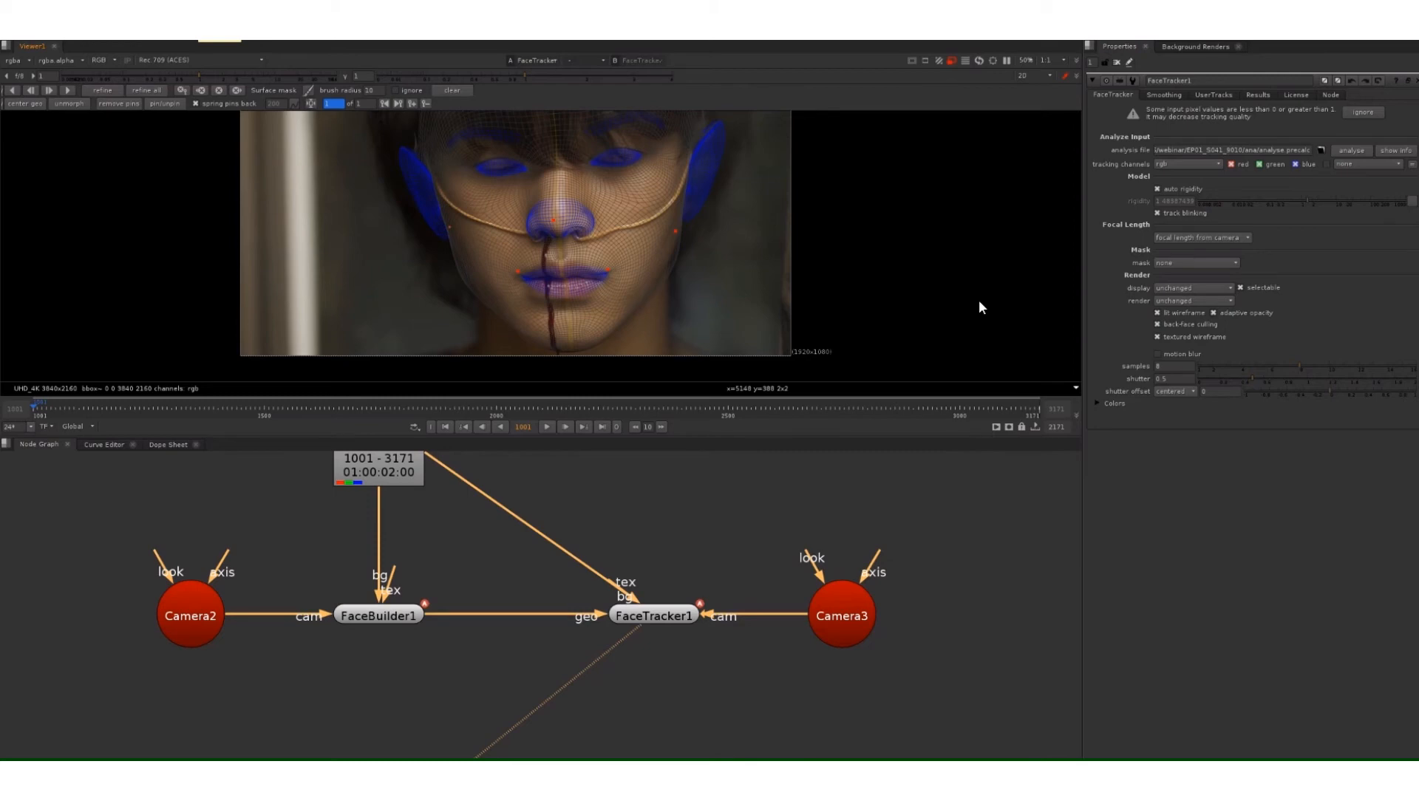
- Run the FaceTracker1 analysis over the input frame range 1001-3171, overwriting the existing analysis file
{"action": "triple_click", "coordinate": [1268, 151]}
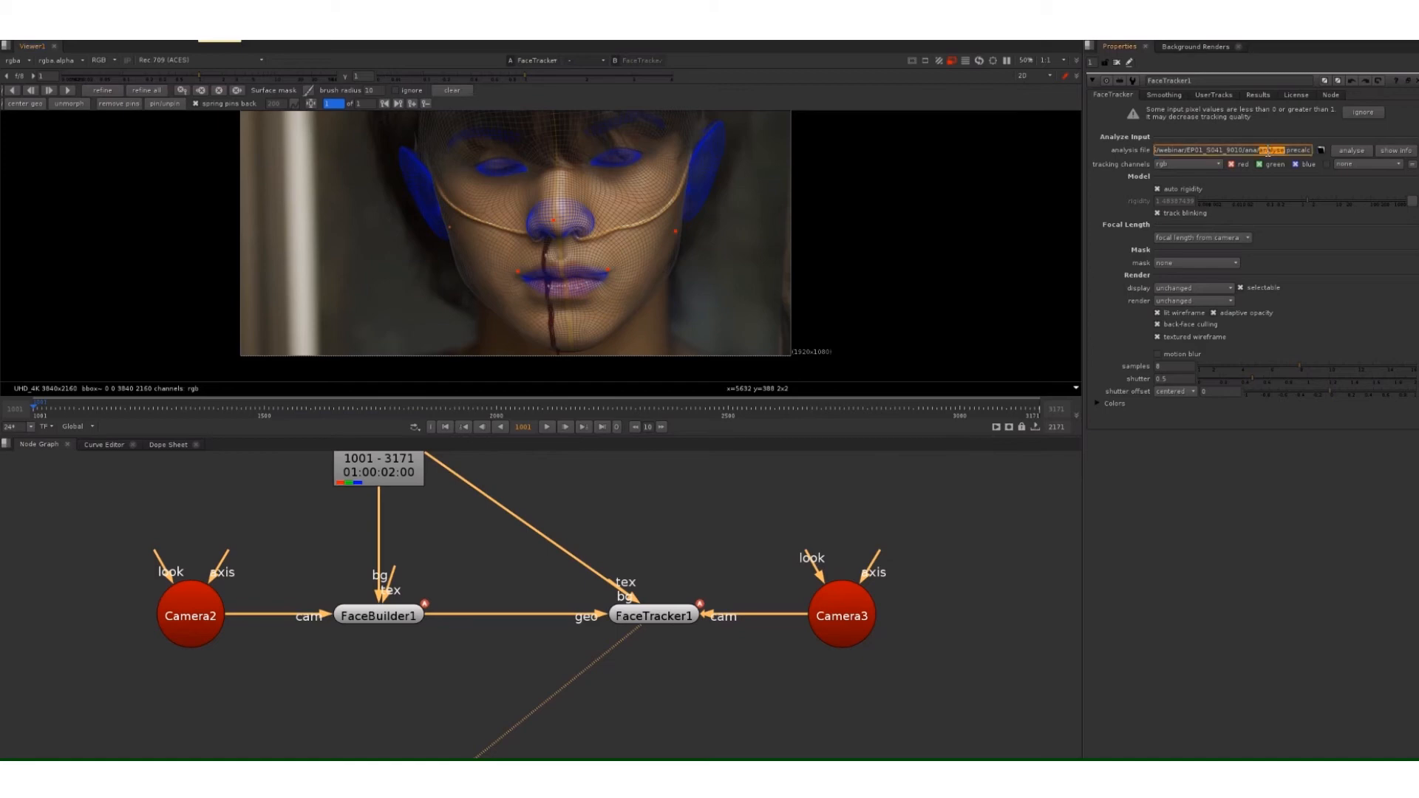
{"action": "left_click", "coordinate": [1270, 151]}
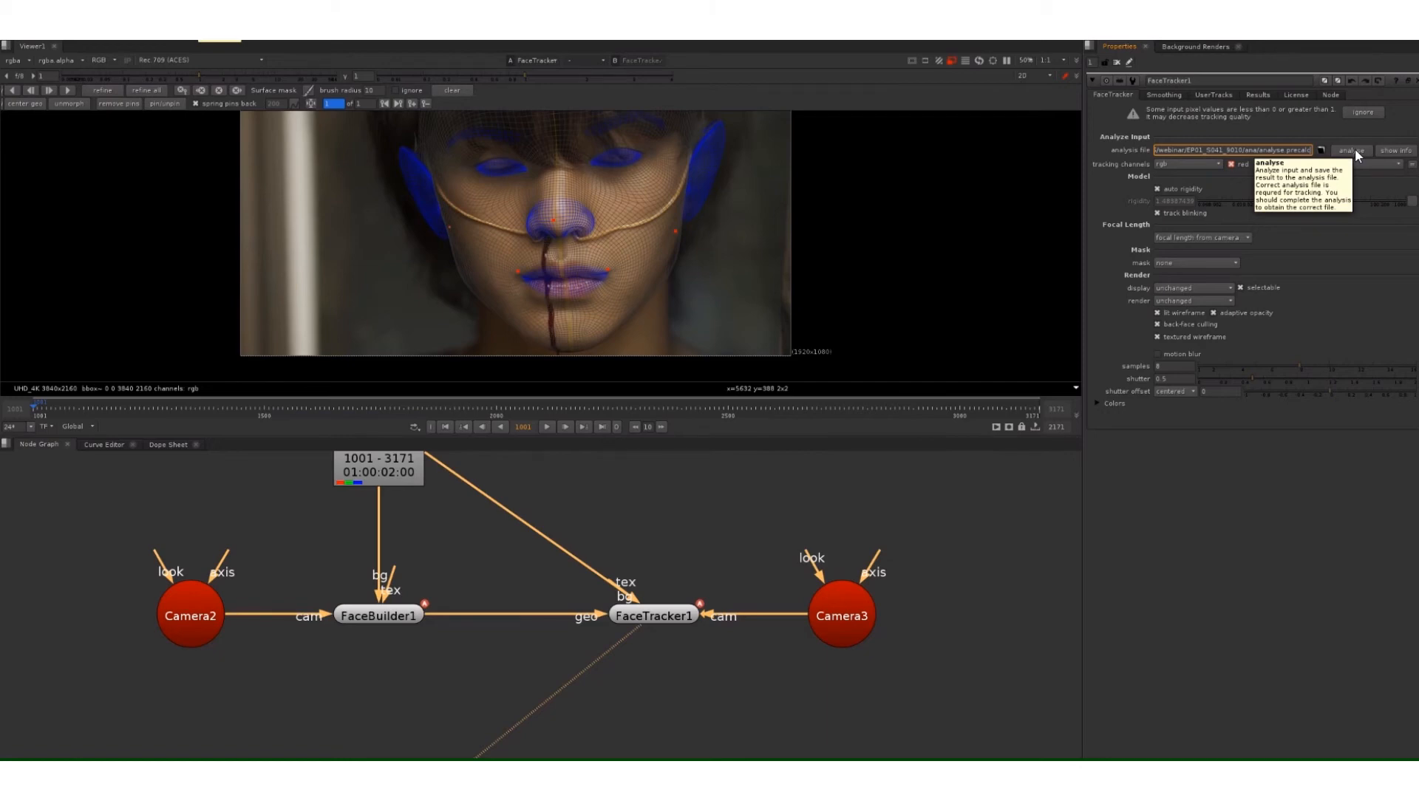
{"action": "left_click", "coordinate": [1354, 150]}
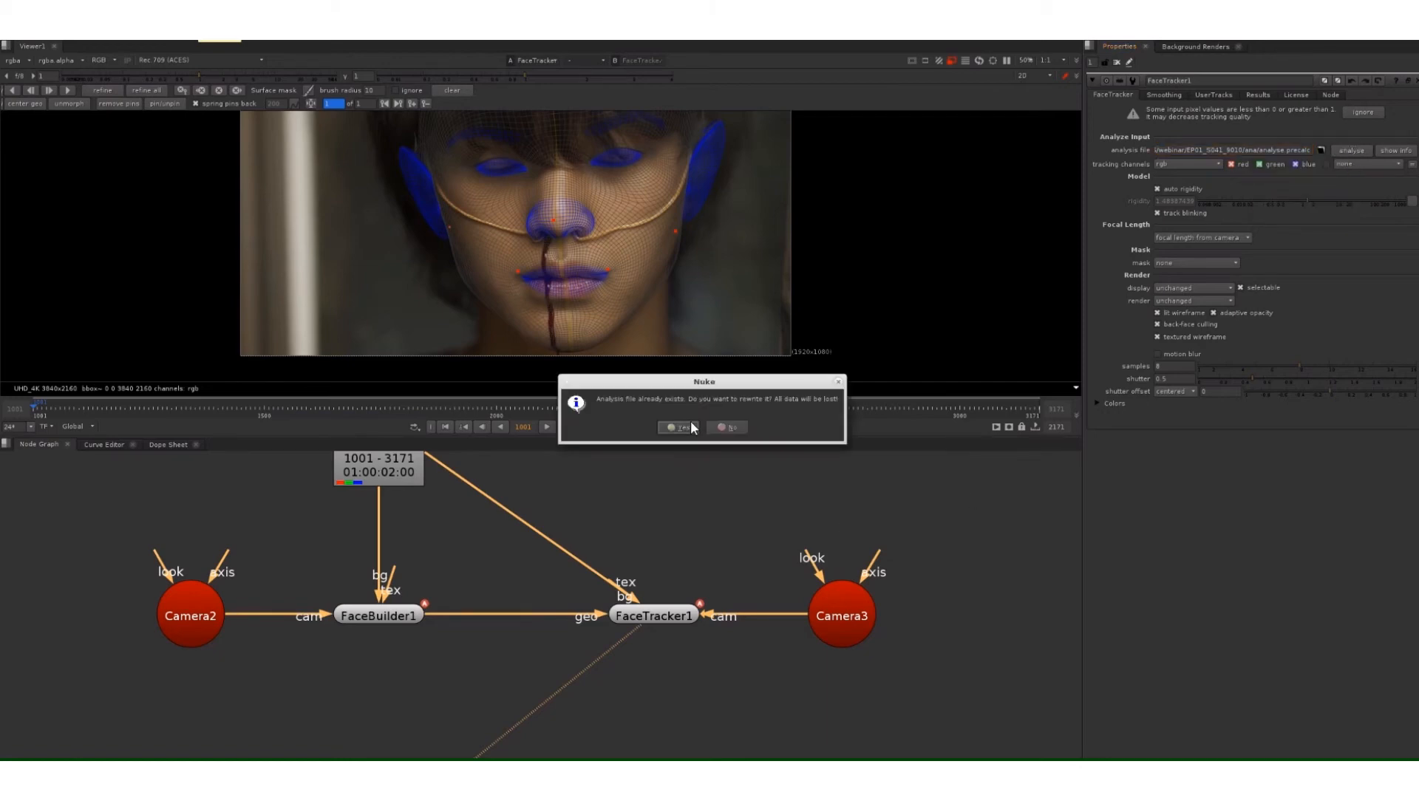
{"action": "left_click", "coordinate": [680, 428]}
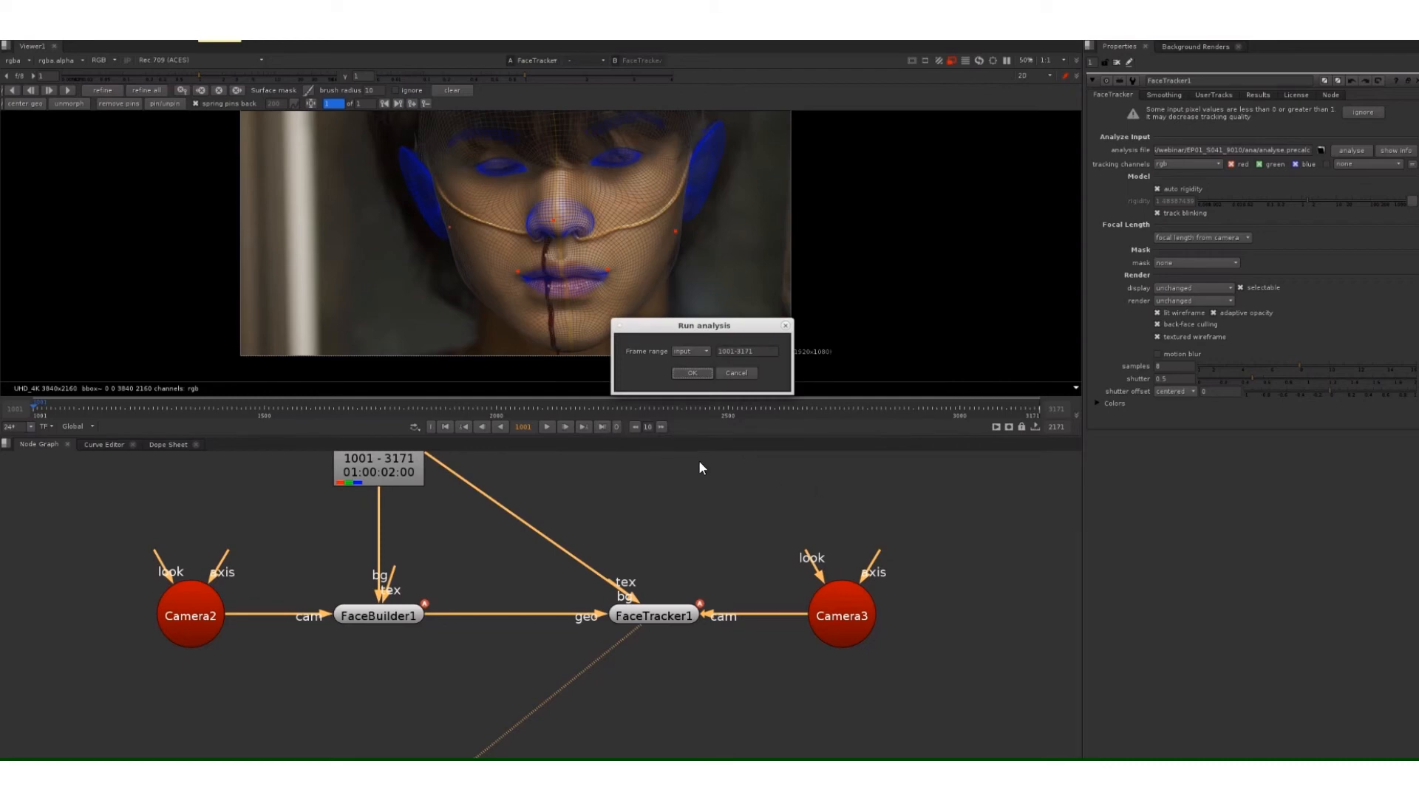
{"action": "left_click", "coordinate": [693, 374]}
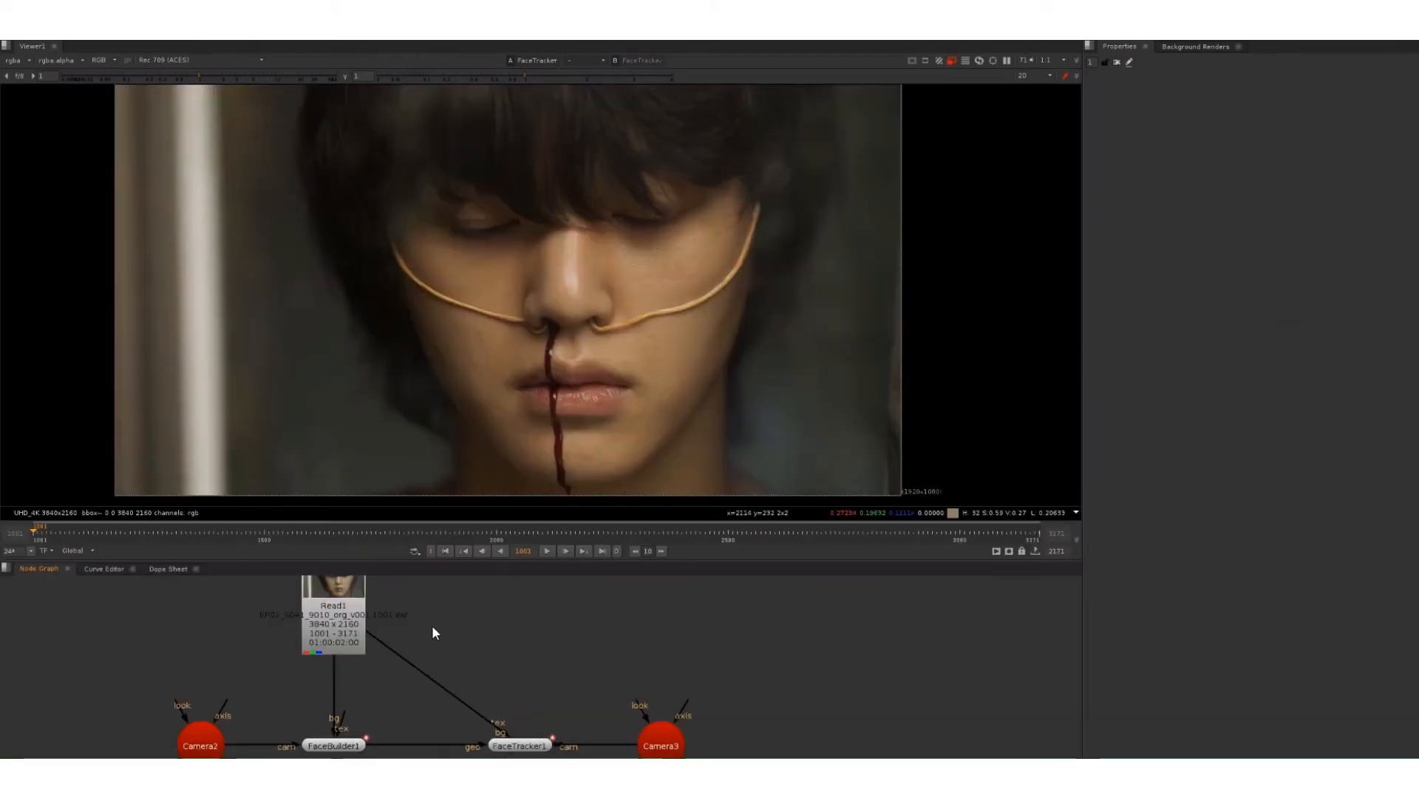
- Track the face forward from frame 1001 with FaceTracker1 and stop the run once the hand covers the mouth
{"action": "left_click", "coordinate": [532, 747]}
{"action": "double_click", "coordinate": [532, 746]}
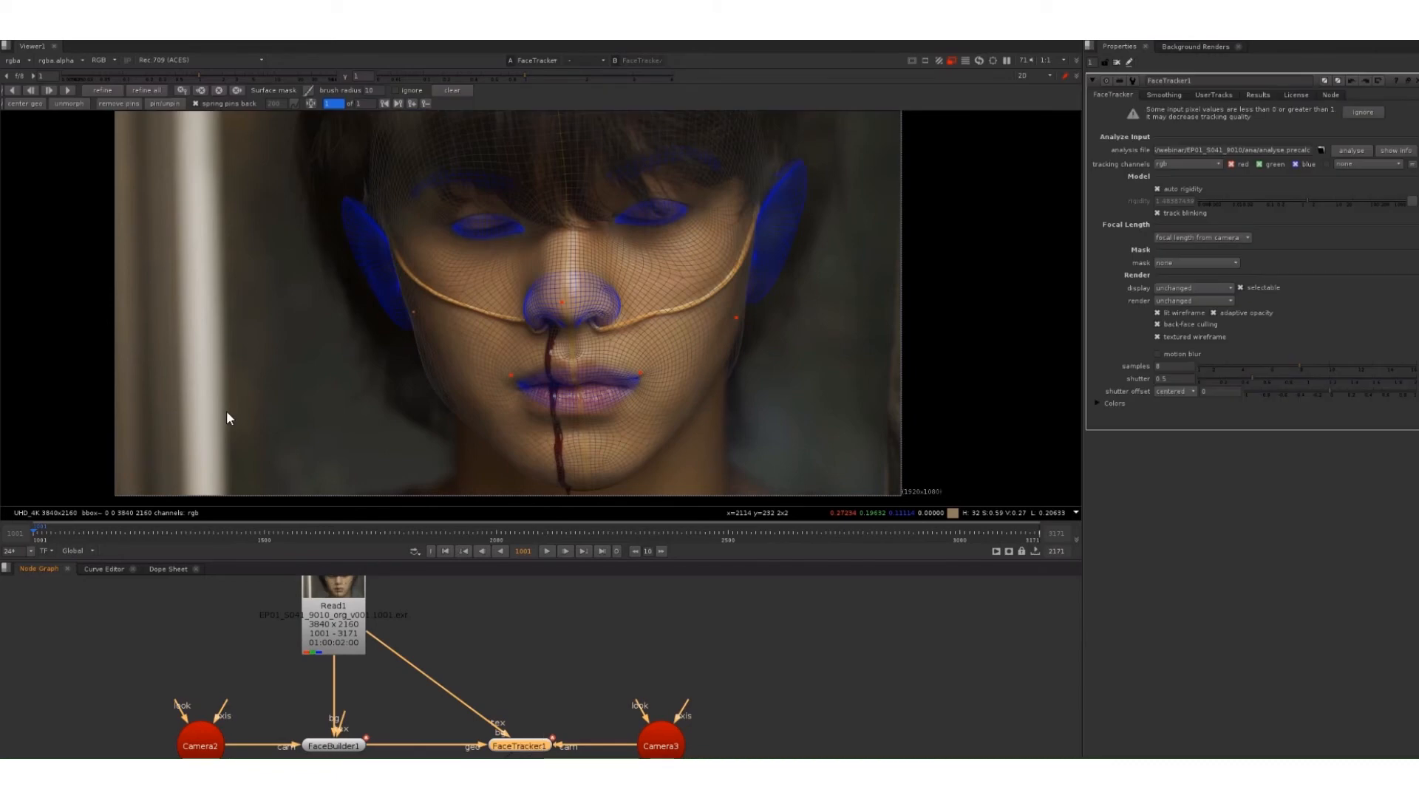
{"action": "left_click", "coordinate": [69, 90]}
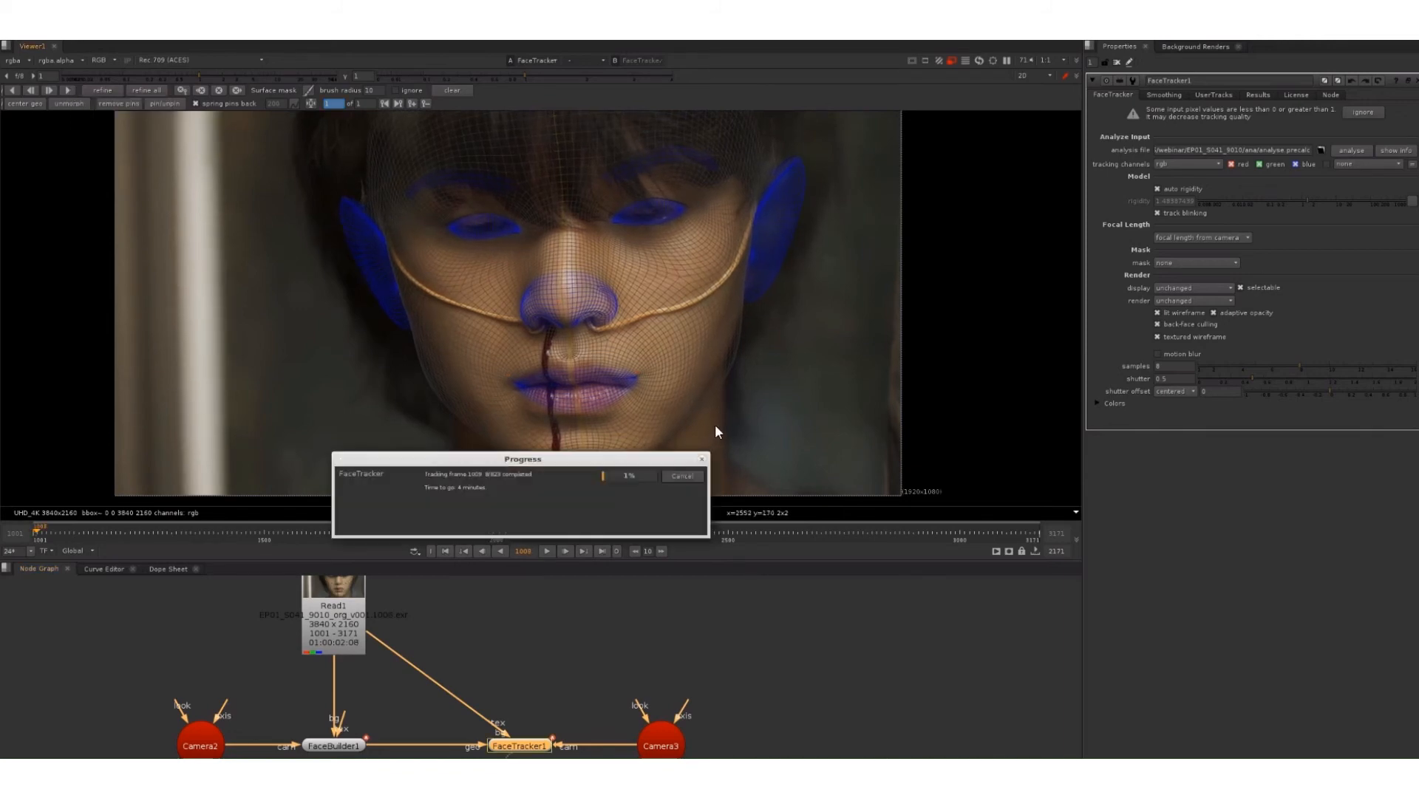
{"action": "left_click_drag", "start_coordinate": [650, 454], "coordinate": [672, 547]}
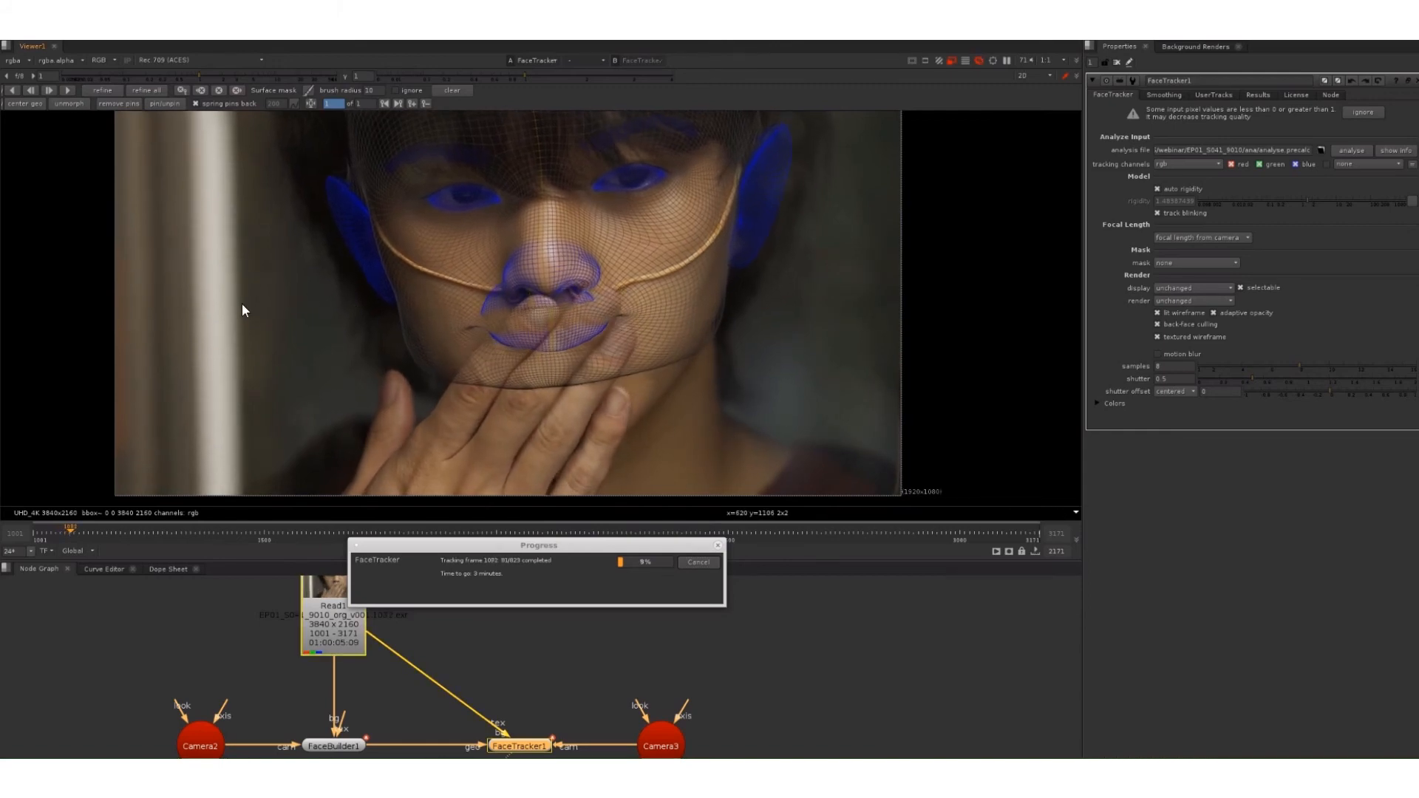
{"action": "left_click", "coordinate": [695, 562]}
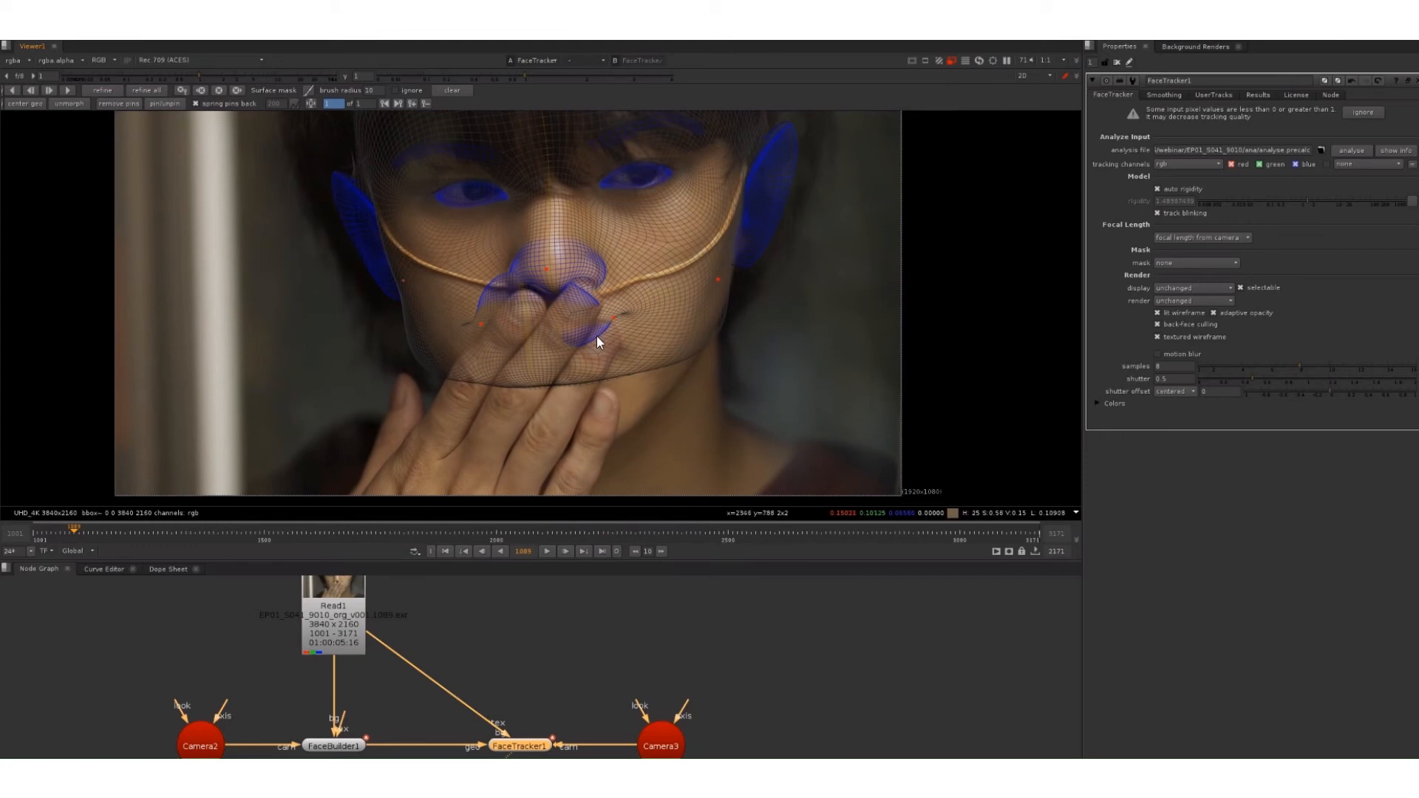
- Undo the forward face tracking
{"action": "left_click", "coordinate": [569, 657]}
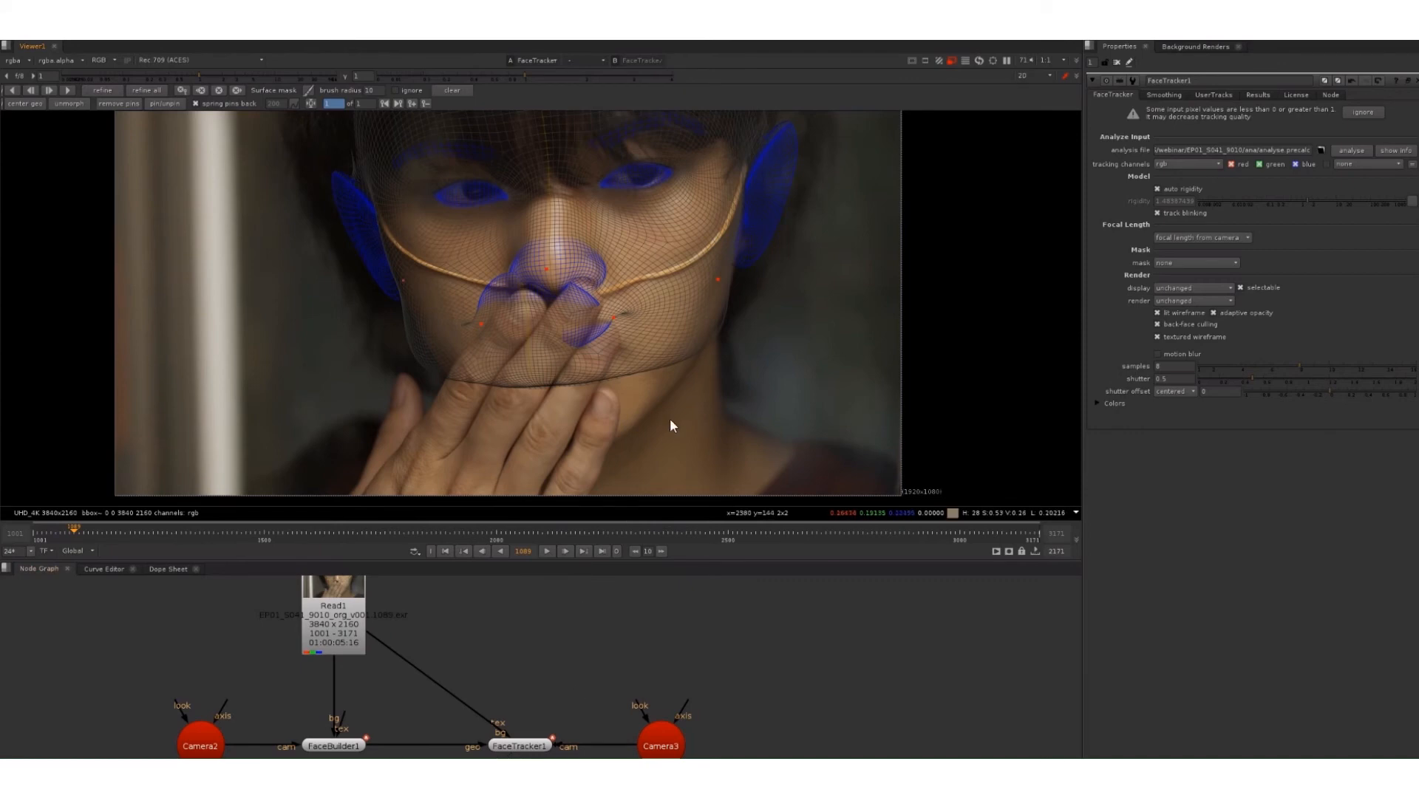
{"action": "middle_click_drag", "start_coordinate": [575, 652], "coordinate": [530, 613]}
{"action": "key", "text": "ctrl+a"}
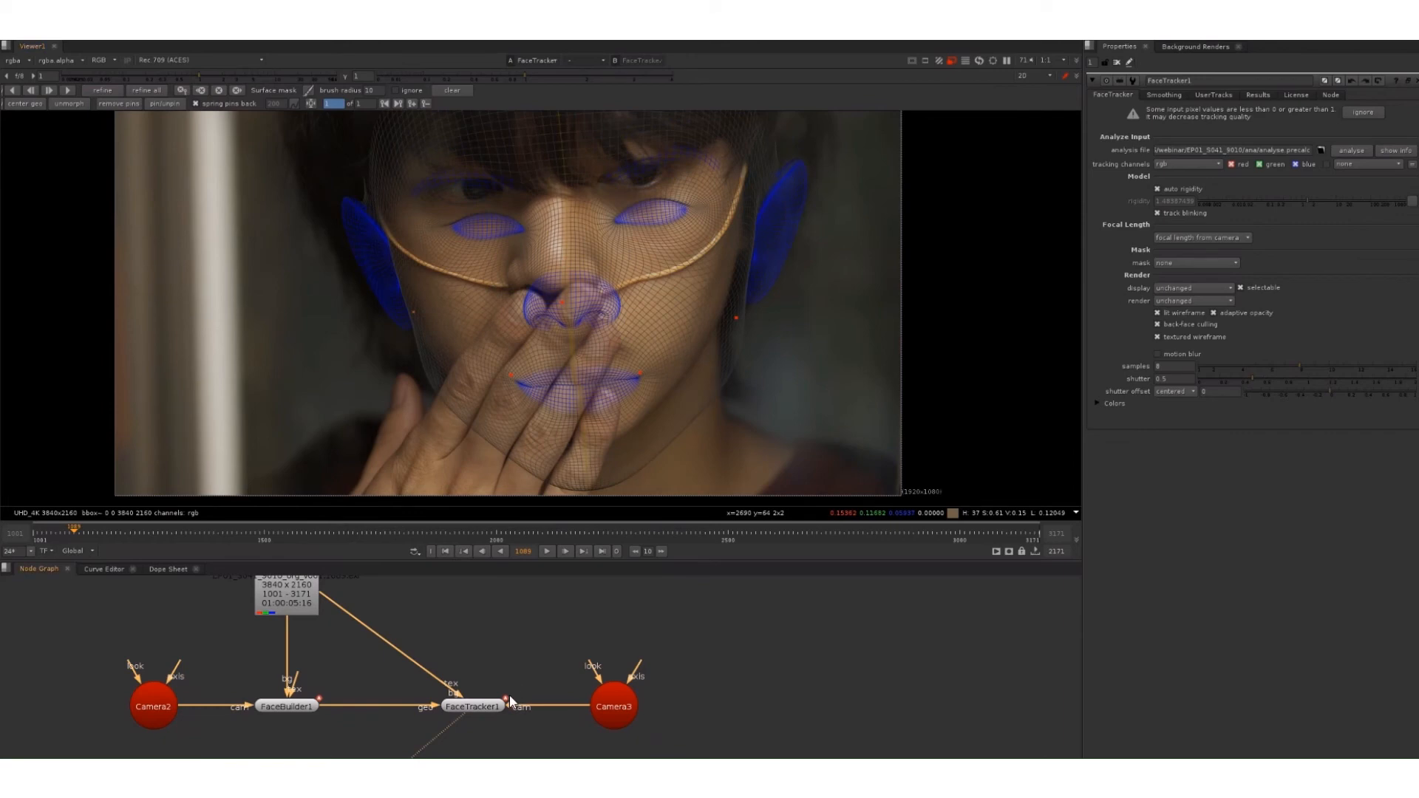
- Move FaceTracker1 up in the node graph, then create a Roto node and connect it to the tracker's mask input
{"action": "scroll", "coordinate": [513, 689], "scroll_direction": "up", "scroll_amount": 3}
{"action": "left_click_drag", "start_coordinate": [462, 724], "coordinate": [546, 617]}
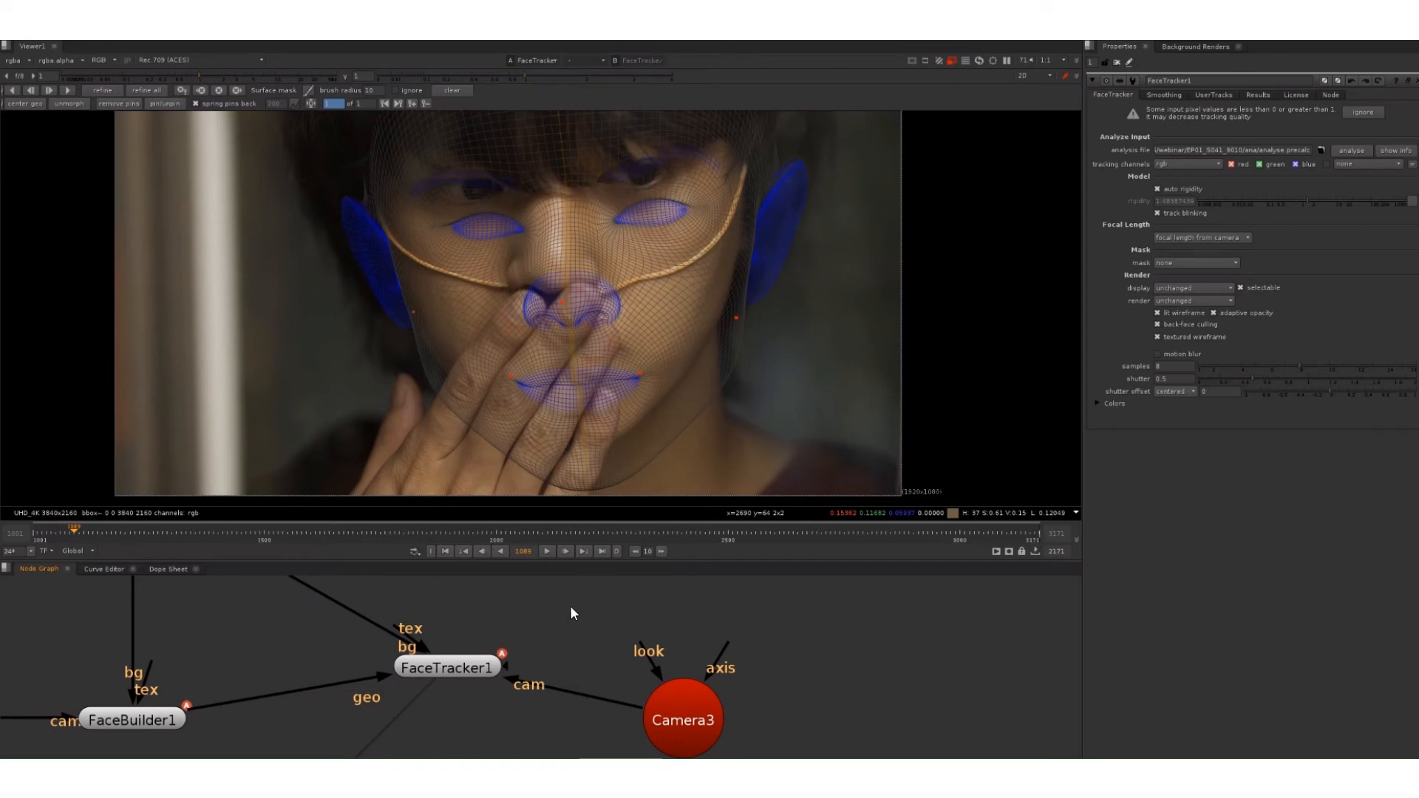
{"action": "key", "text": "o"}
{"action": "left_click", "coordinate": [506, 658]}
{"action": "left_click_drag", "start_coordinate": [510, 663], "coordinate": [566, 617]}
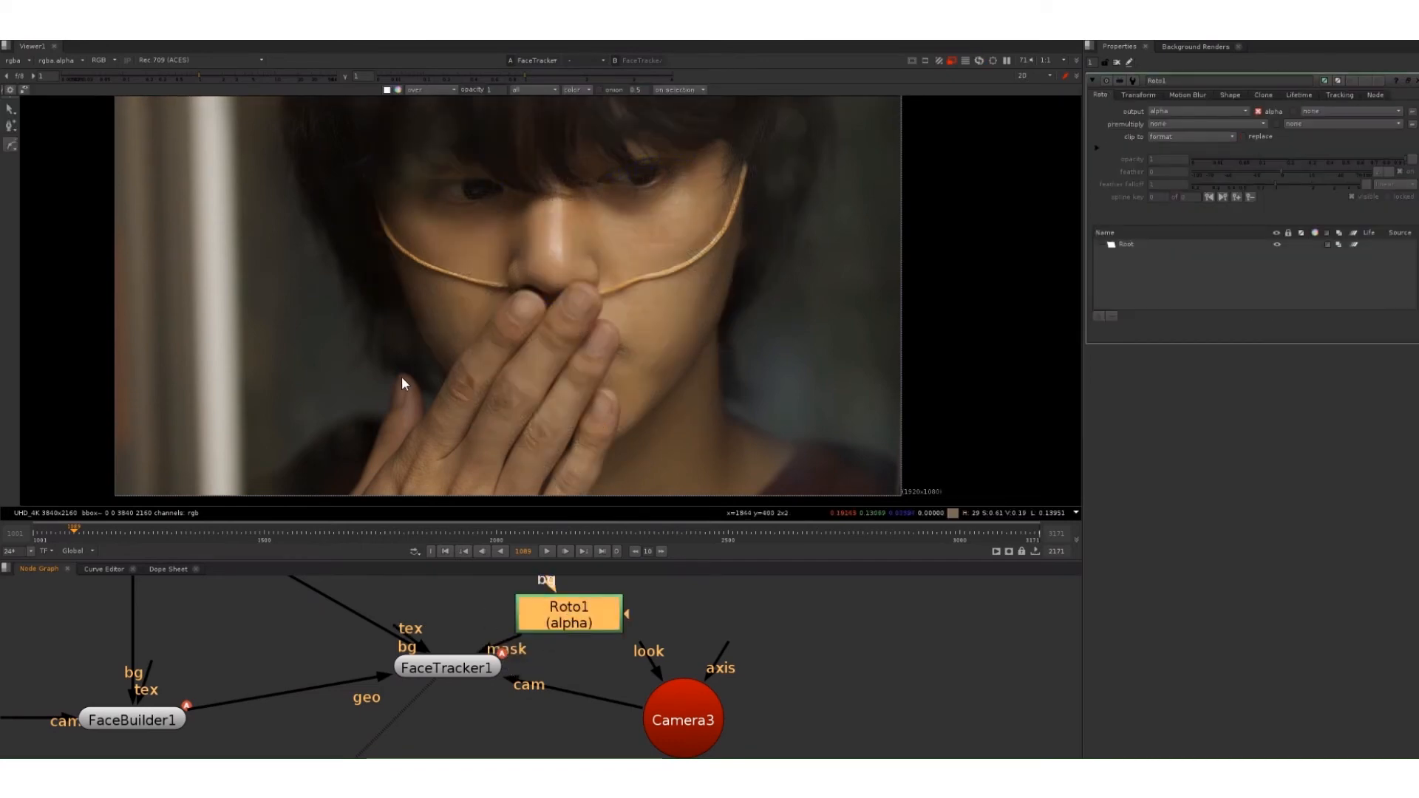
- Start a Bezier shape in Roto1 with two points around the little finger of the hand covering the mouth
{"action": "left_click", "coordinate": [588, 433]}
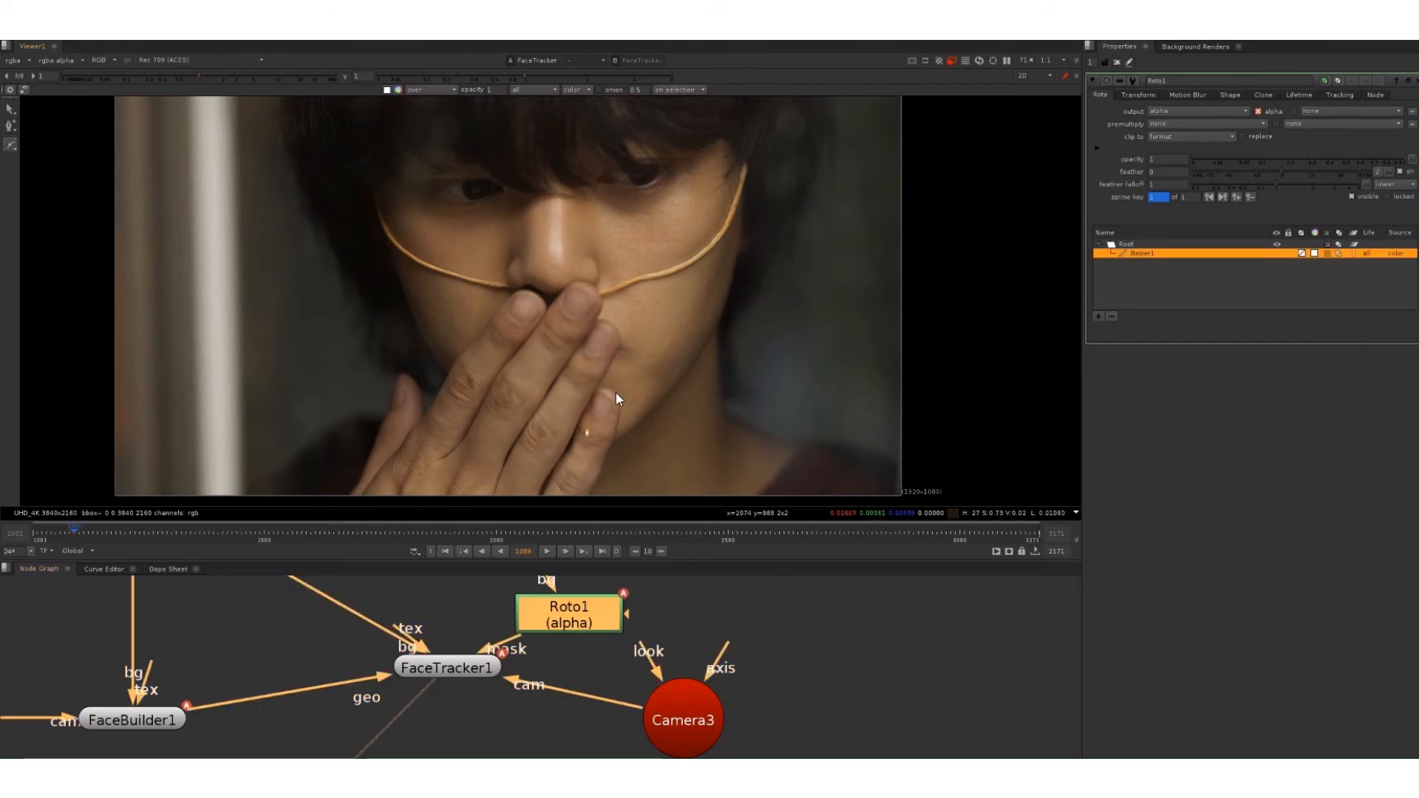
{"action": "left_click", "coordinate": [624, 453]}
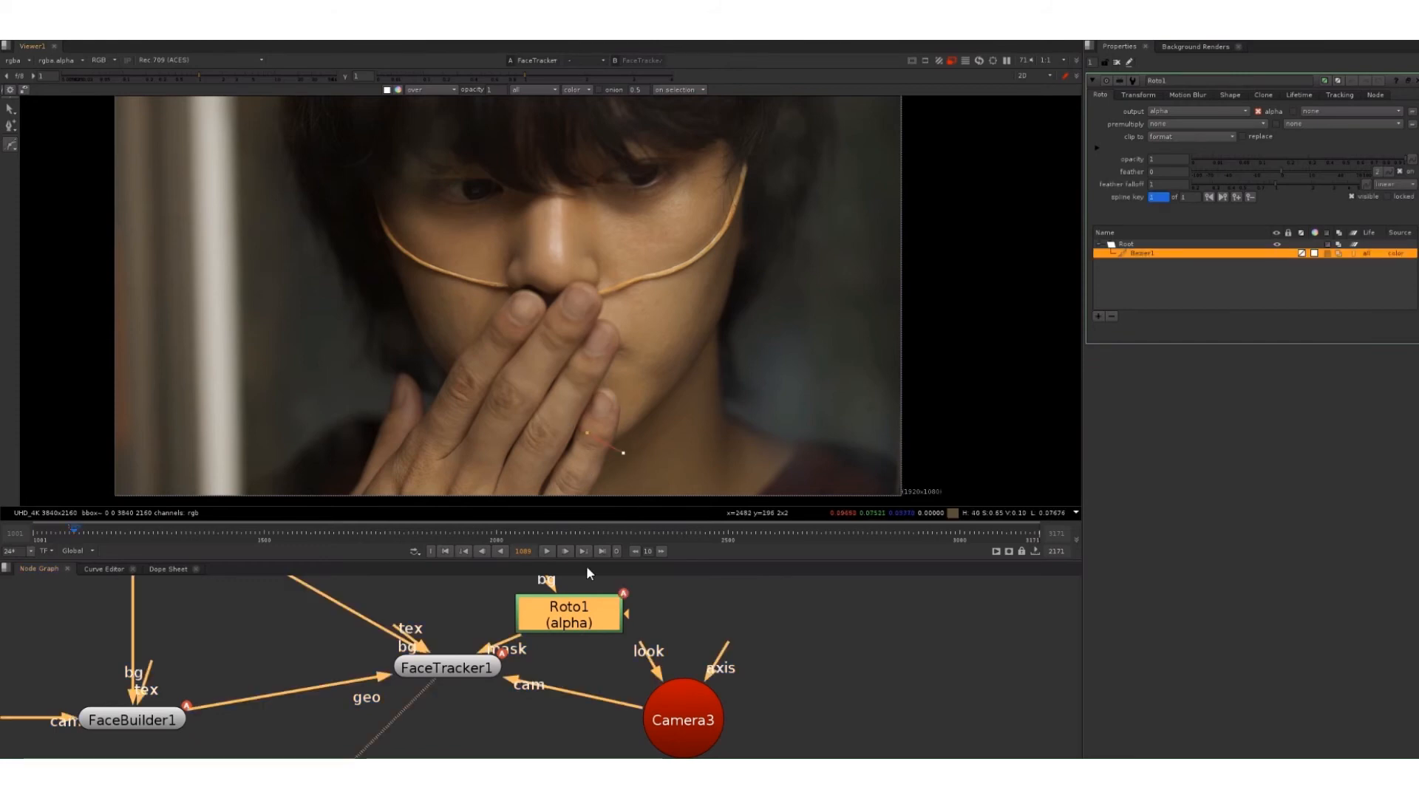
{"action": "left_click", "coordinate": [575, 653]}
{"action": "scroll", "coordinate": [580, 651], "scroll_direction": "down", "scroll_amount": 5}
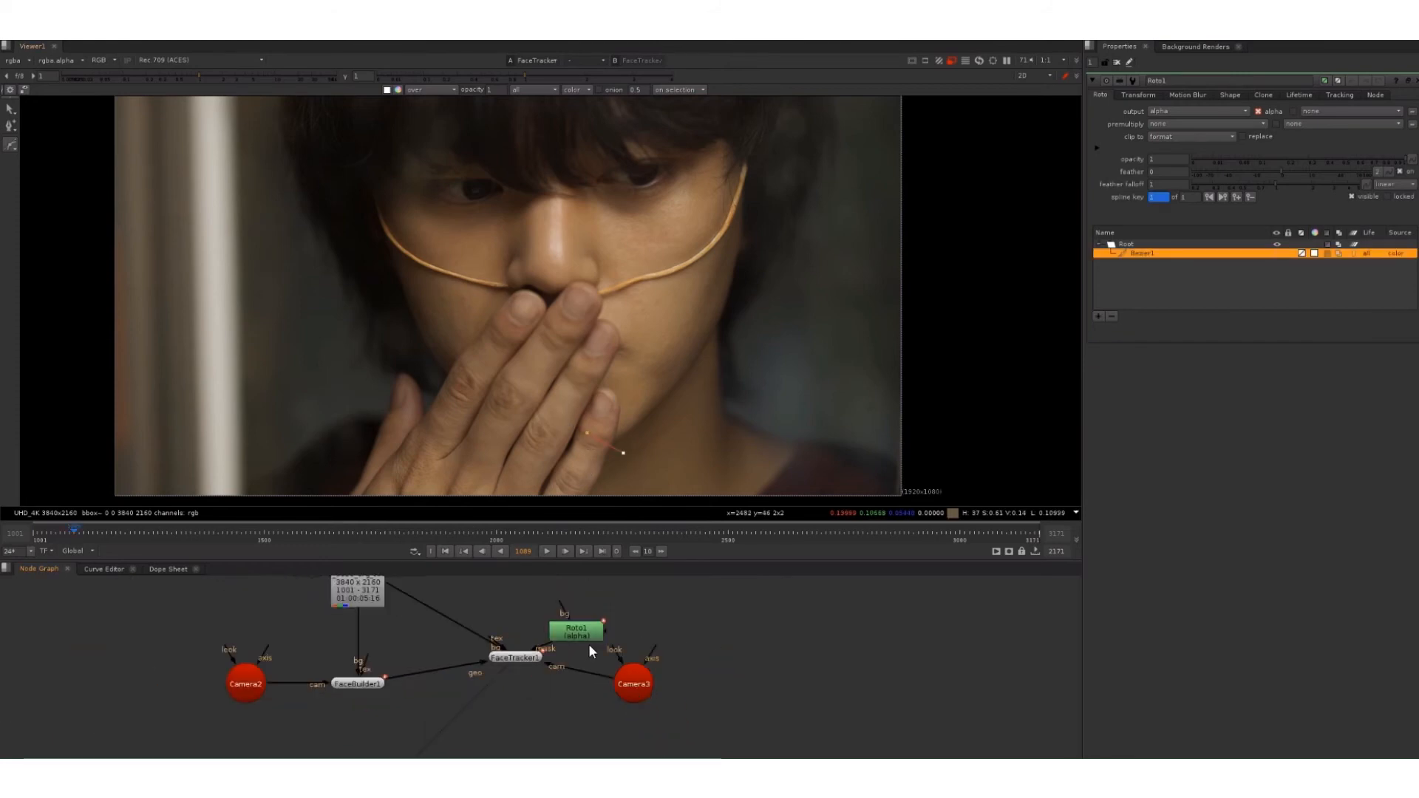
{"action": "middle_click_drag", "start_coordinate": [552, 672], "coordinate": [504, 706]}
{"action": "left_click_drag", "start_coordinate": [479, 695], "coordinate": [476, 718]}
{"action": "left_click", "coordinate": [579, 720]}
{"action": "left_click", "coordinate": [535, 668]}
{"action": "left_click", "coordinate": [538, 689]}
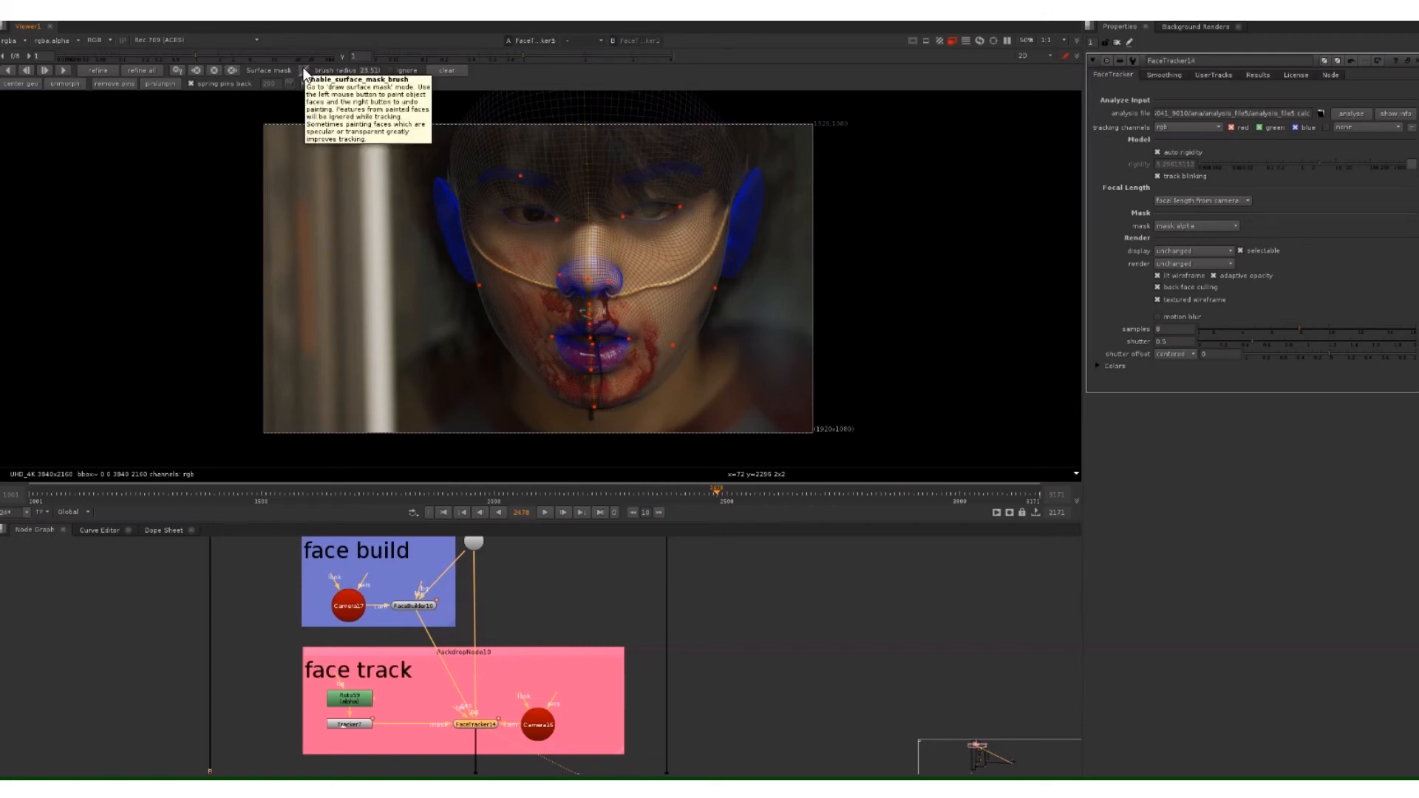
- Enable FaceTracker14's surface mask brush and enlarge its brush radius to about 49.7
{"action": "left_click", "coordinate": [305, 70]}
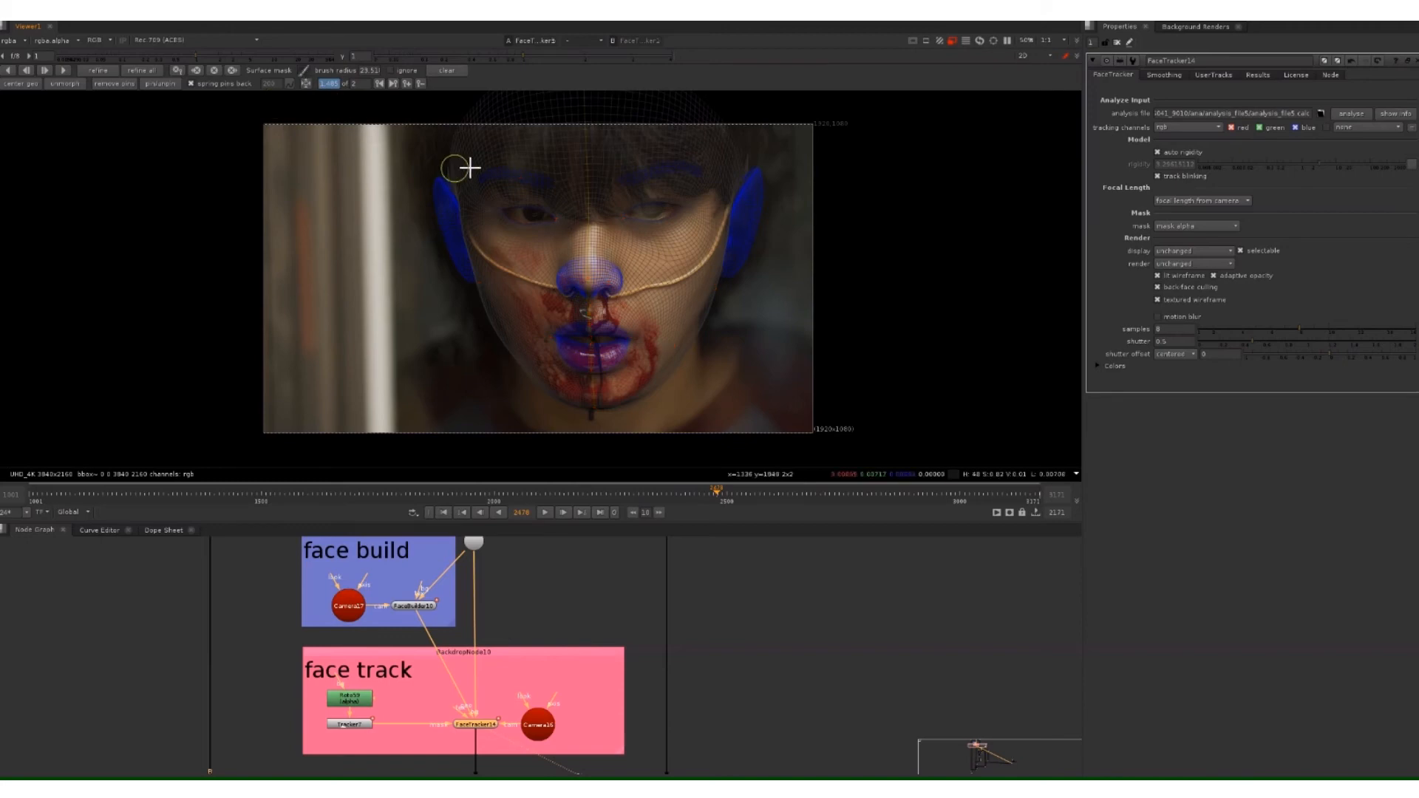
{"action": "mouse_move", "coordinate": [481, 184]}
{"action": "left_mouse_down"}
{"action": "mouse_move", "coordinate": [555, 175]}
{"action": "mouse_move", "coordinate": [567, 192]}
{"action": "left_mouse_up"}
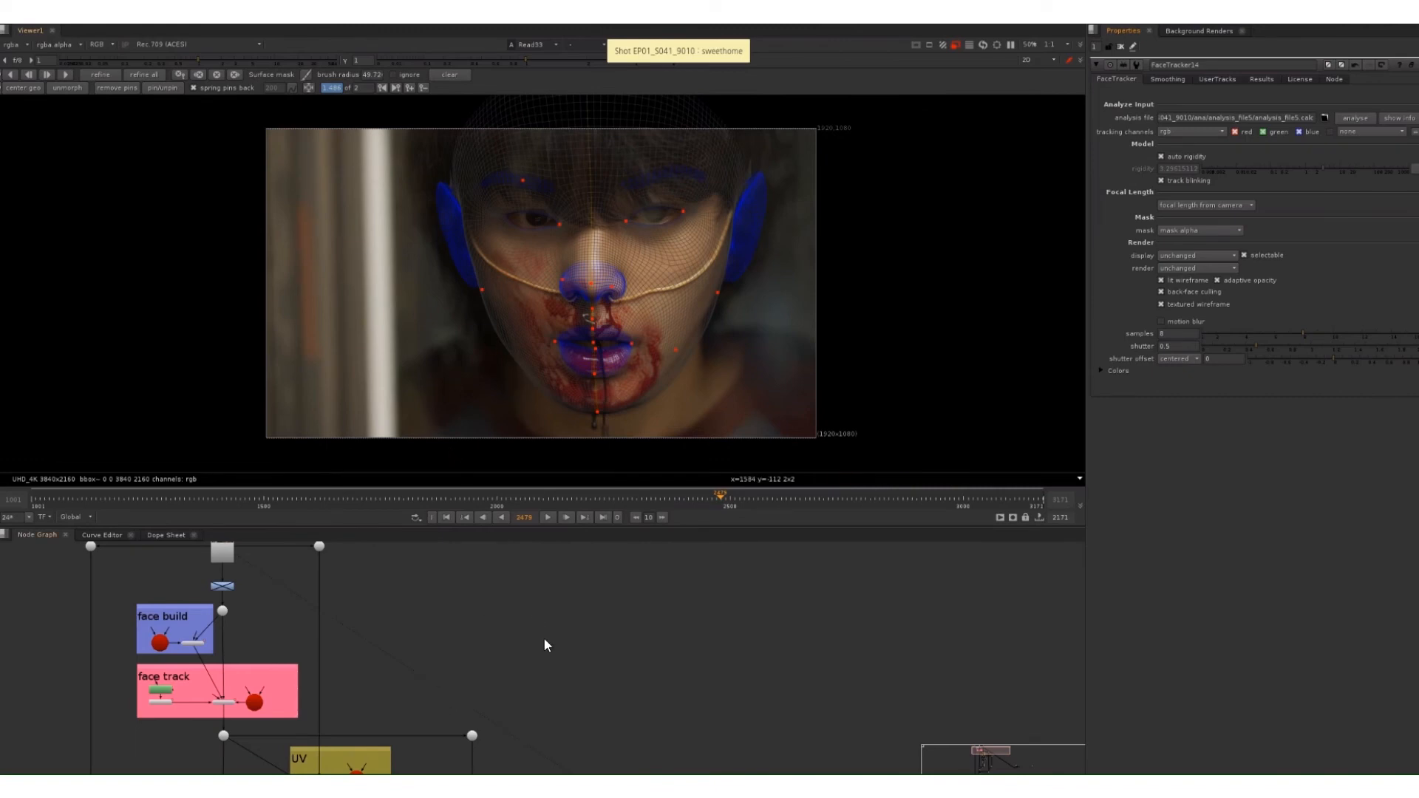
- Look over the UV node group, display FaceTracker14 in the 3D view and examine the tracked face geometry from another angle
{"action": "middle_click_drag", "start_coordinate": [468, 689], "coordinate": [339, 743]}
{"action": "scroll", "coordinate": [339, 743], "scroll_direction": "up", "scroll_amount": 2}
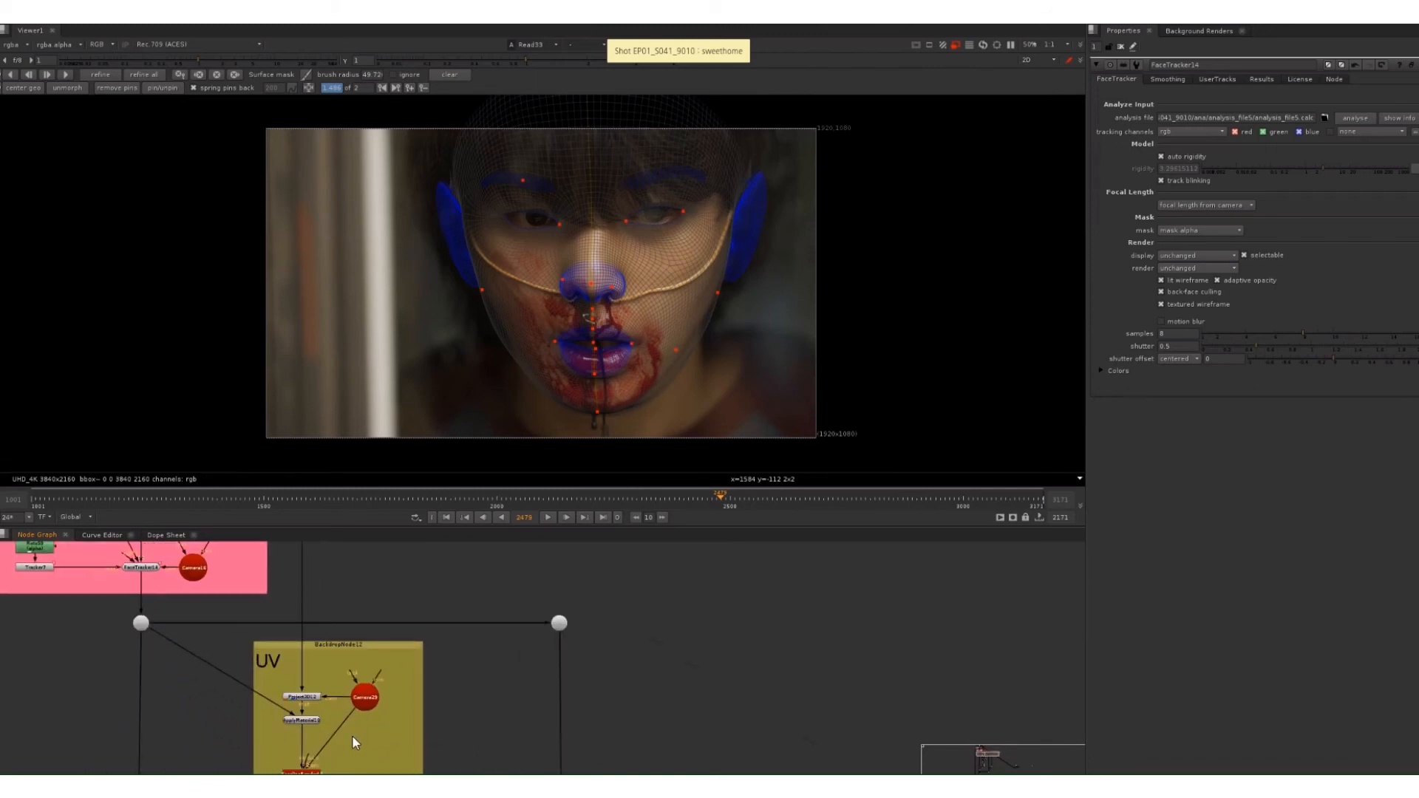
{"action": "scroll", "coordinate": [355, 722], "scroll_direction": "up", "scroll_amount": 3}
{"action": "scroll", "coordinate": [365, 698], "scroll_direction": "down", "scroll_amount": 2}
{"action": "middle_click_drag", "start_coordinate": [366, 698], "coordinate": [393, 663]}
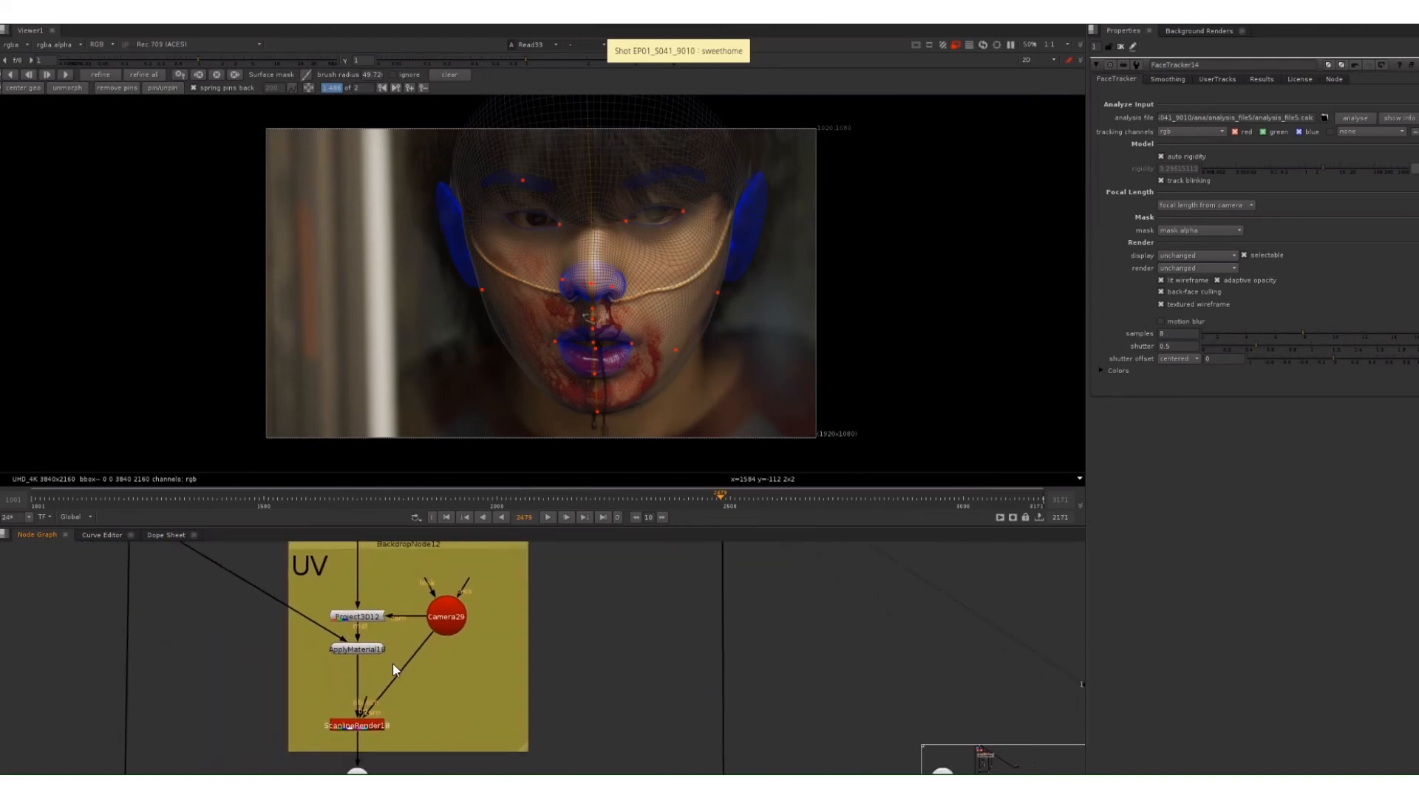
{"action": "middle_click_drag", "start_coordinate": [251, 557], "coordinate": [390, 689]}
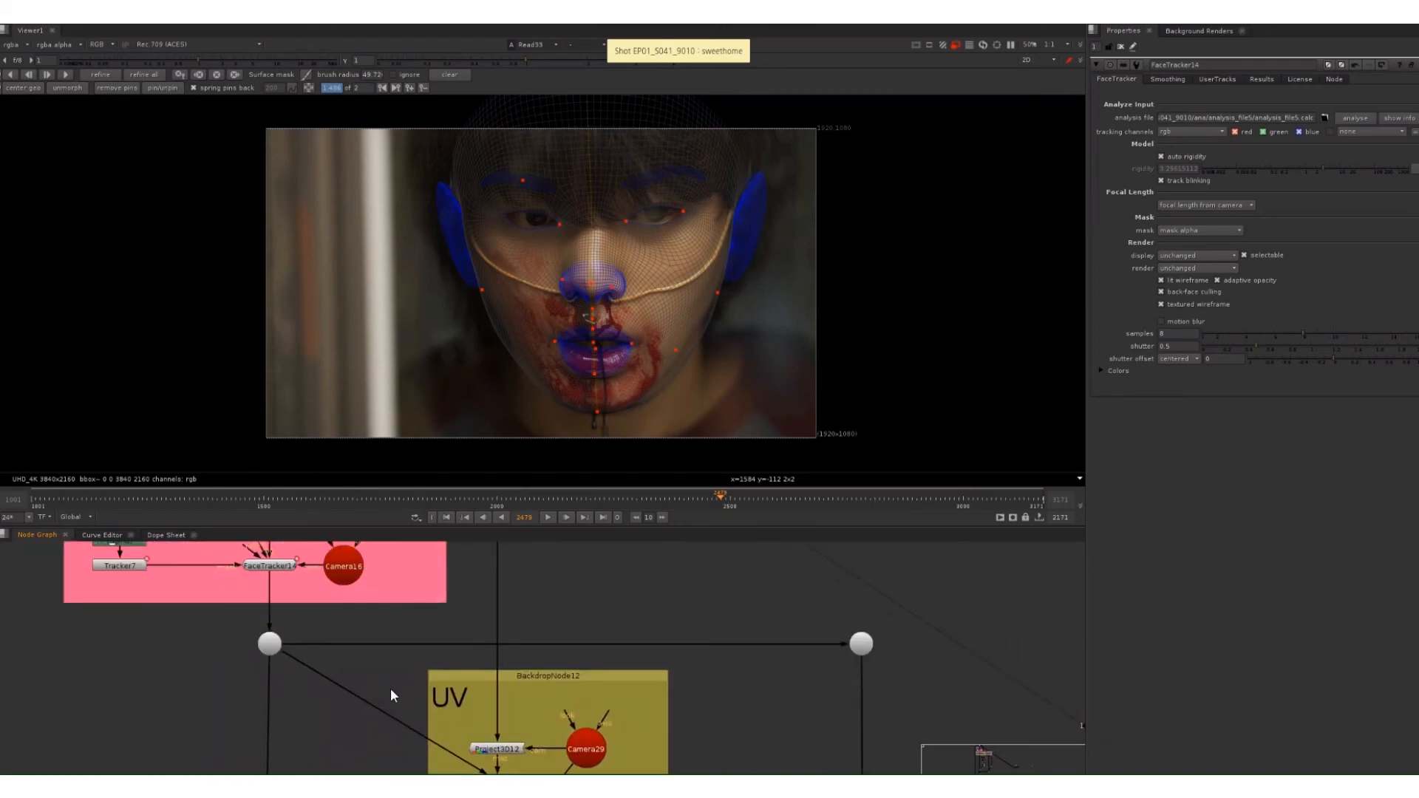
{"action": "left_click", "coordinate": [303, 587]}
{"action": "key", "text": "1"}
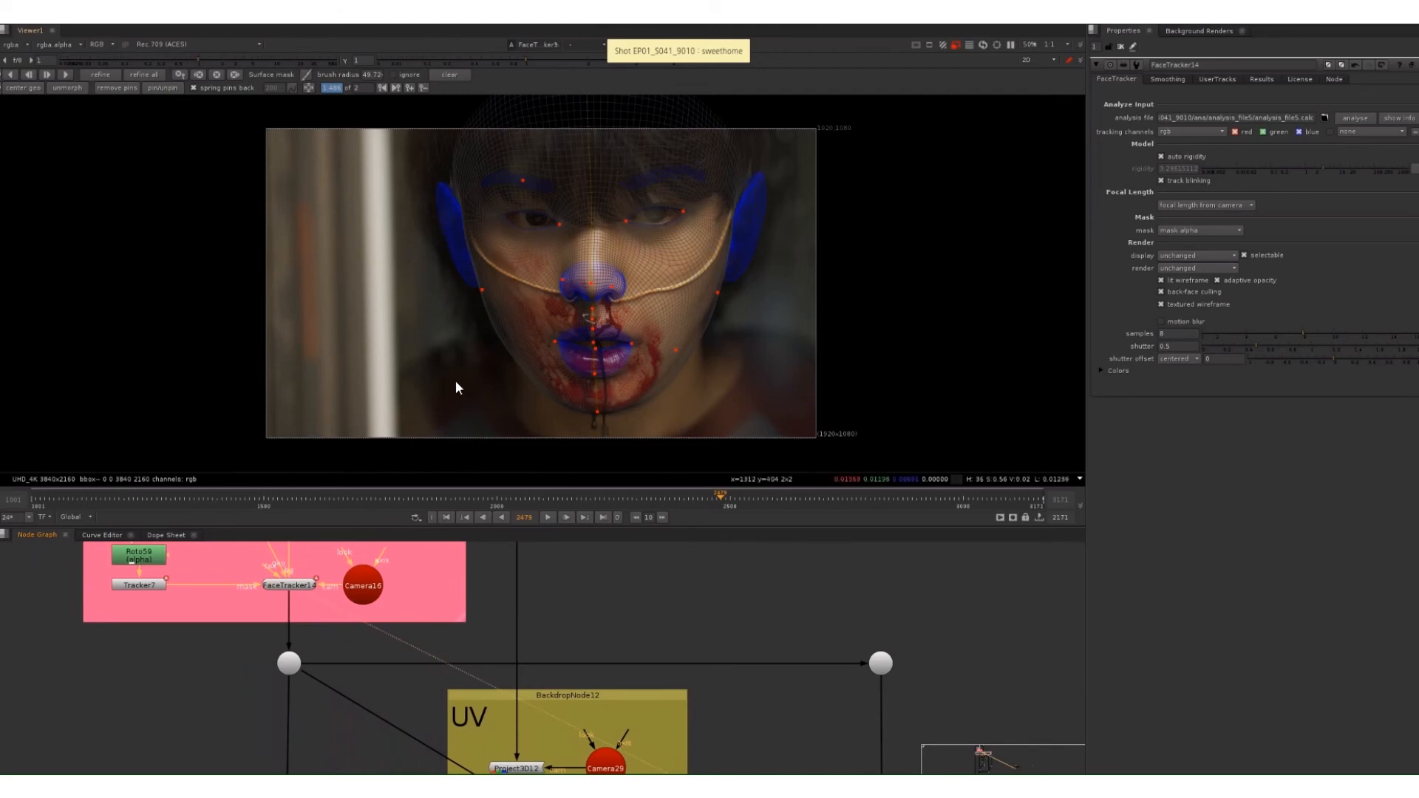
{"action": "double_click", "coordinate": [291, 586]}
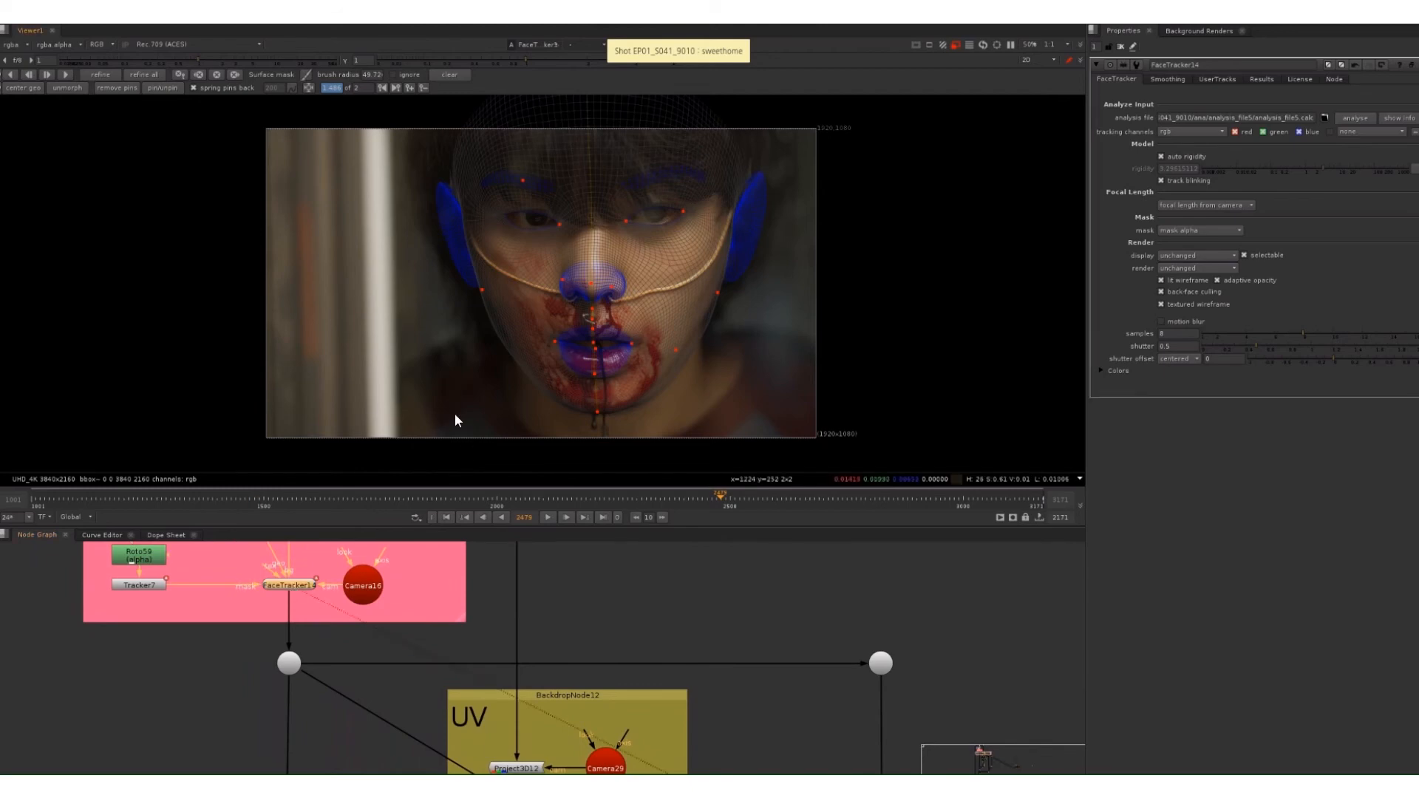
{"action": "key", "text": "Tab"}
{"action": "left_click", "coordinate": [640, 409]}
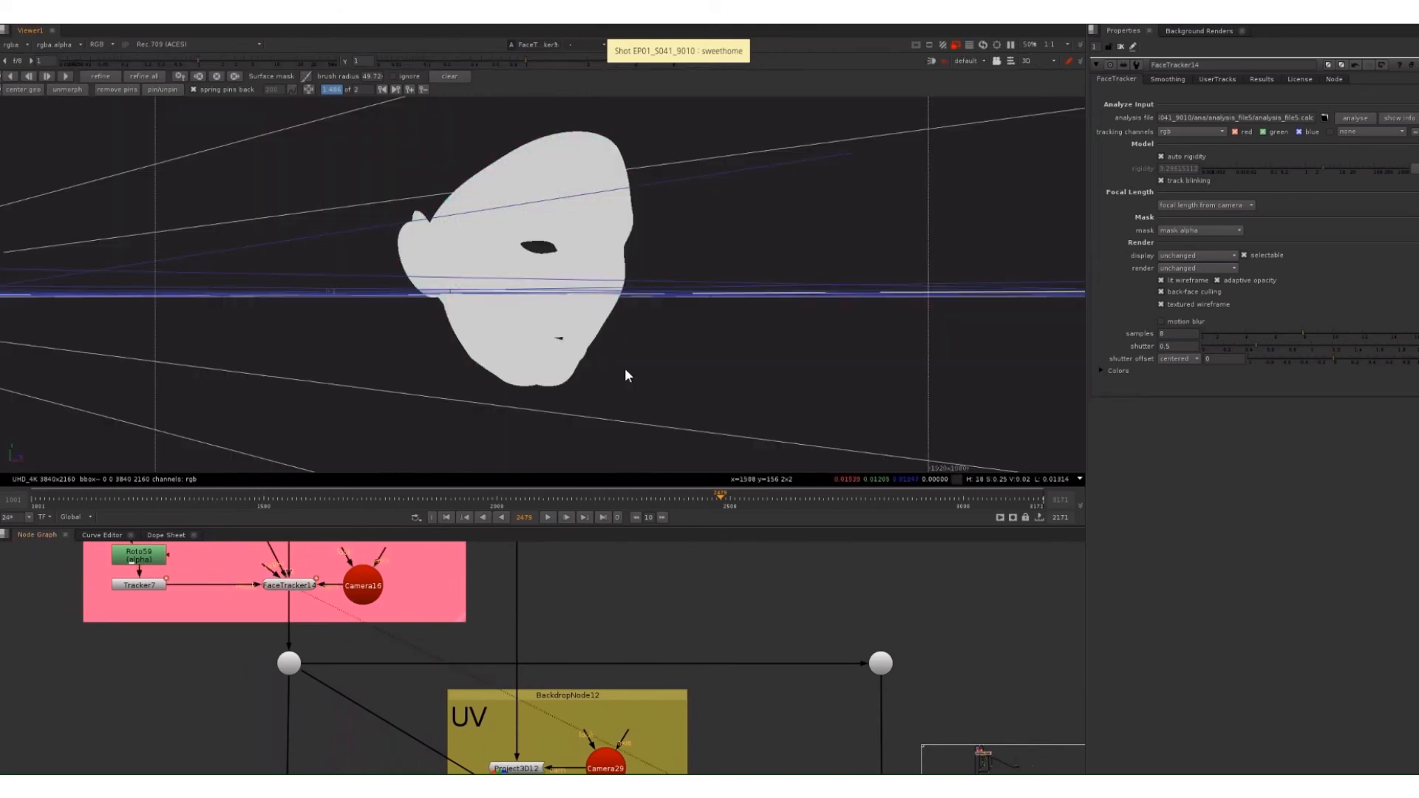
{"action": "left_click_drag", "start_coordinate": [649, 399], "coordinate": [624, 405]}
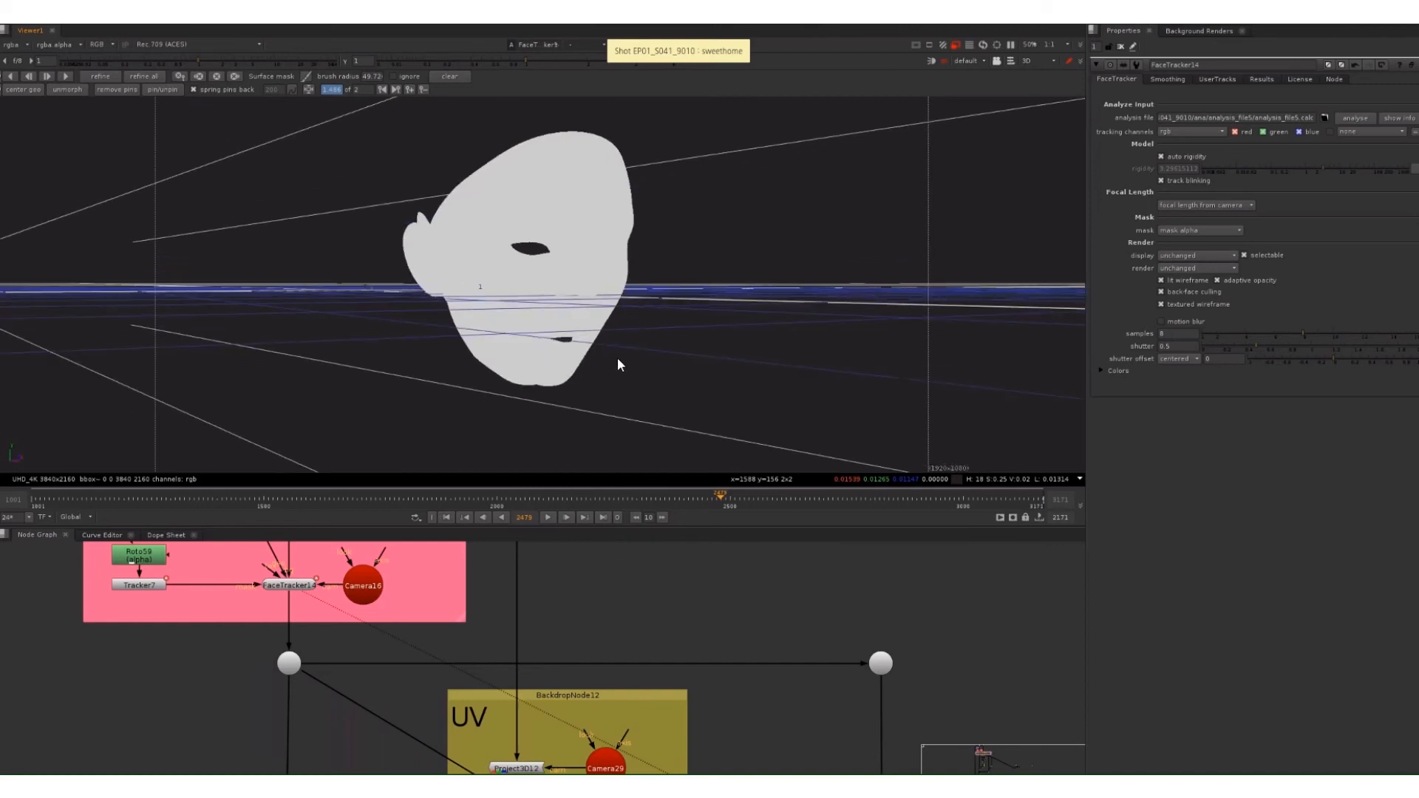
- View Project3D12, followed by ScanlineRender18, and examine the face projected onto the geometry in 3D and 2D
{"action": "middle_click_drag", "start_coordinate": [612, 744], "coordinate": [513, 660]}
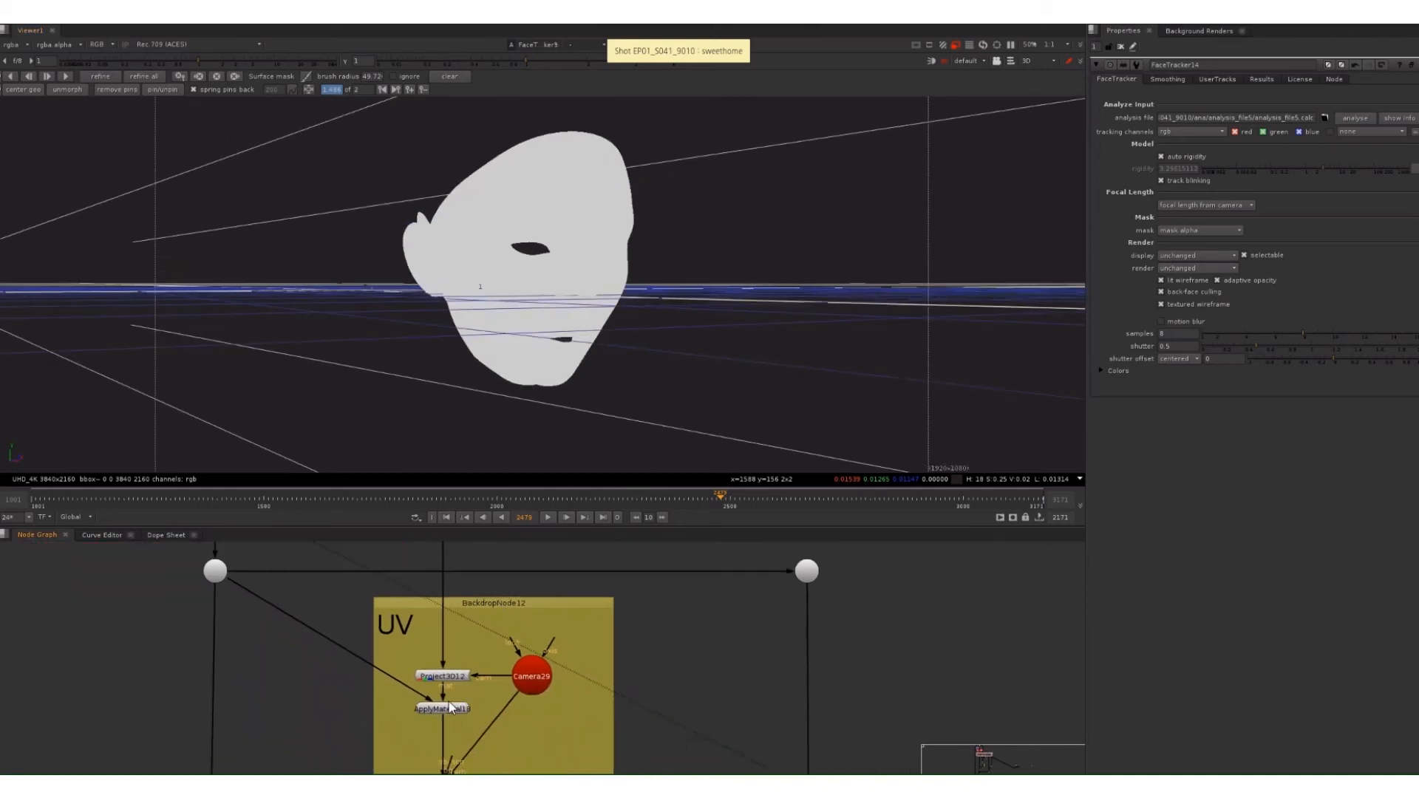
{"action": "left_click", "coordinate": [451, 677]}
{"action": "key", "text": "1"}
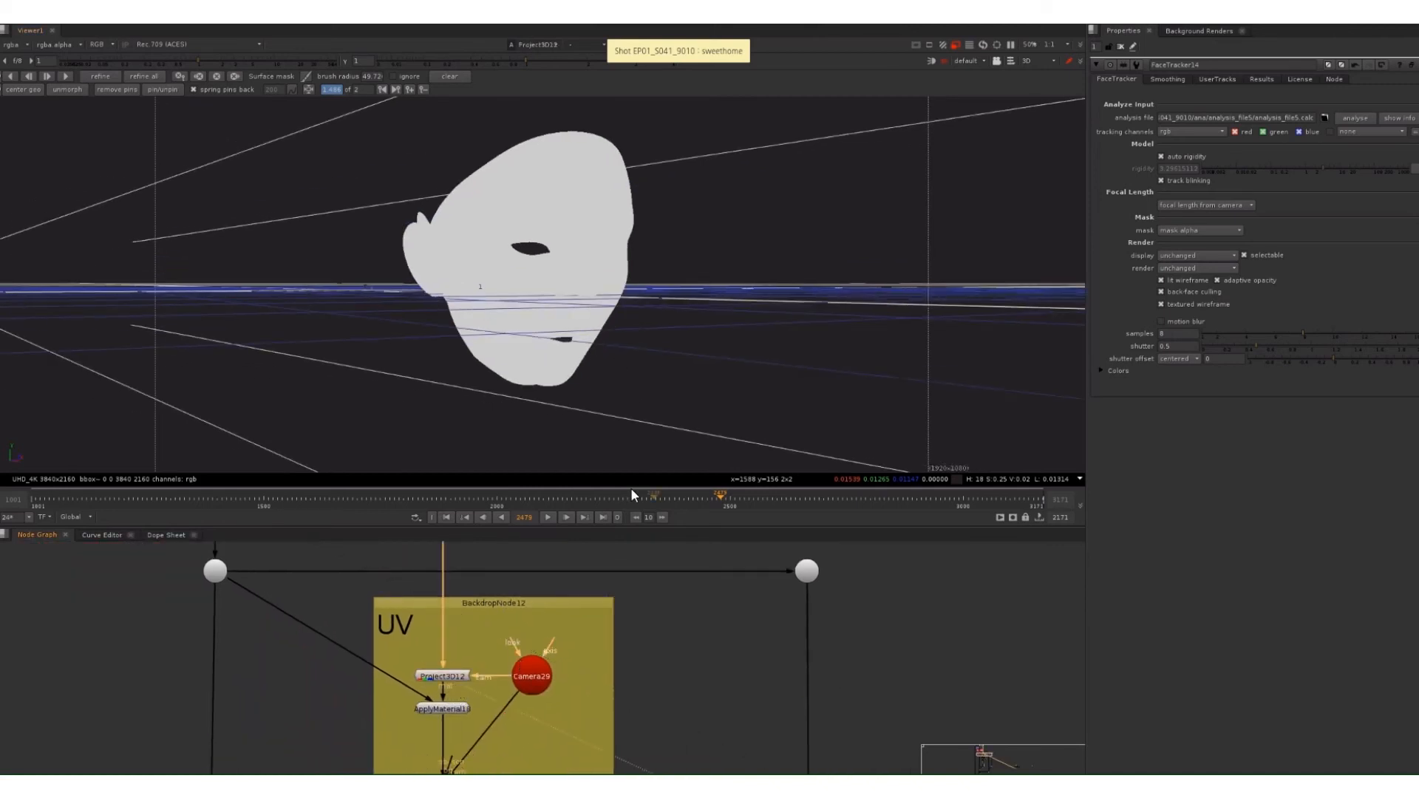
{"action": "middle_click_drag", "start_coordinate": [459, 713], "coordinate": [449, 652]}
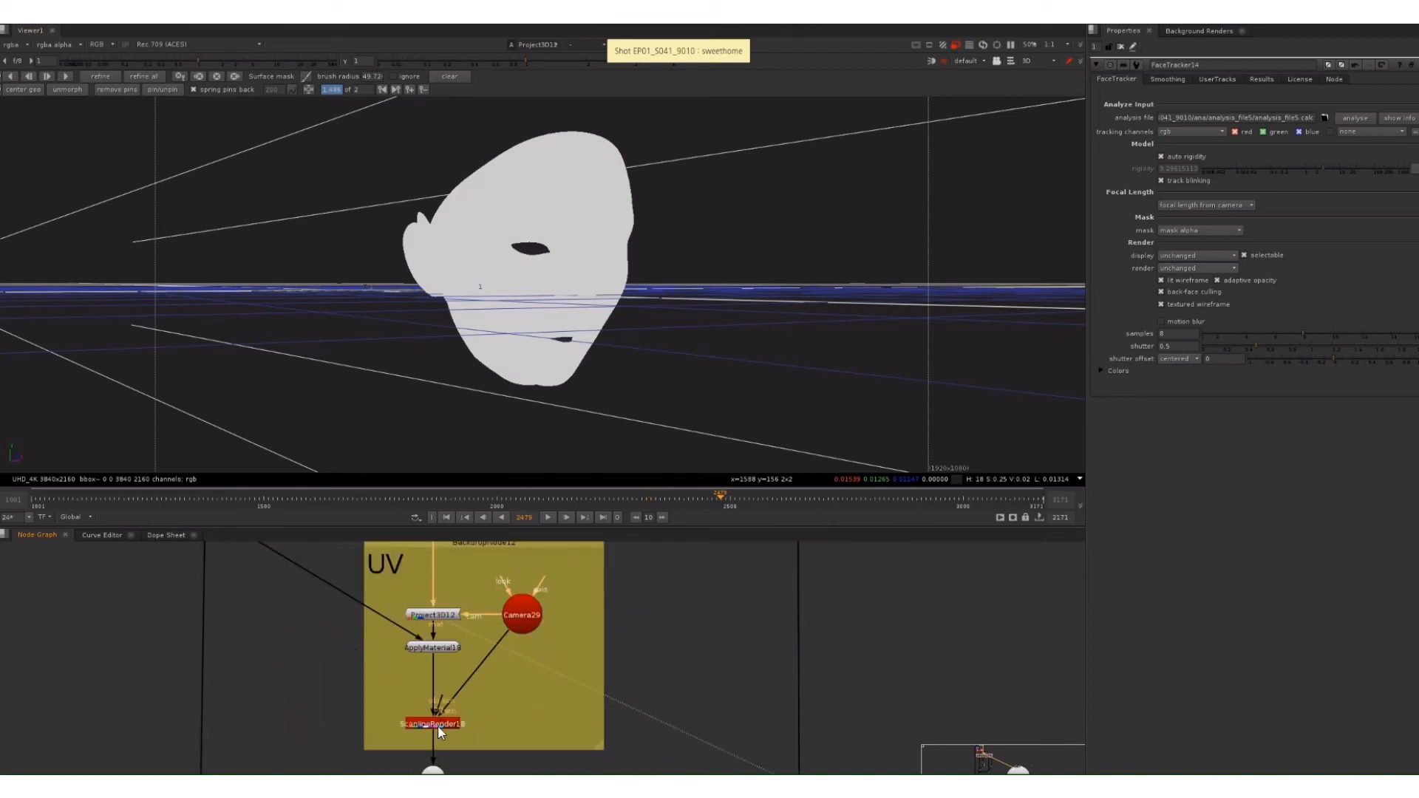
{"action": "left_click", "coordinate": [438, 724]}
{"action": "key", "text": "1"}
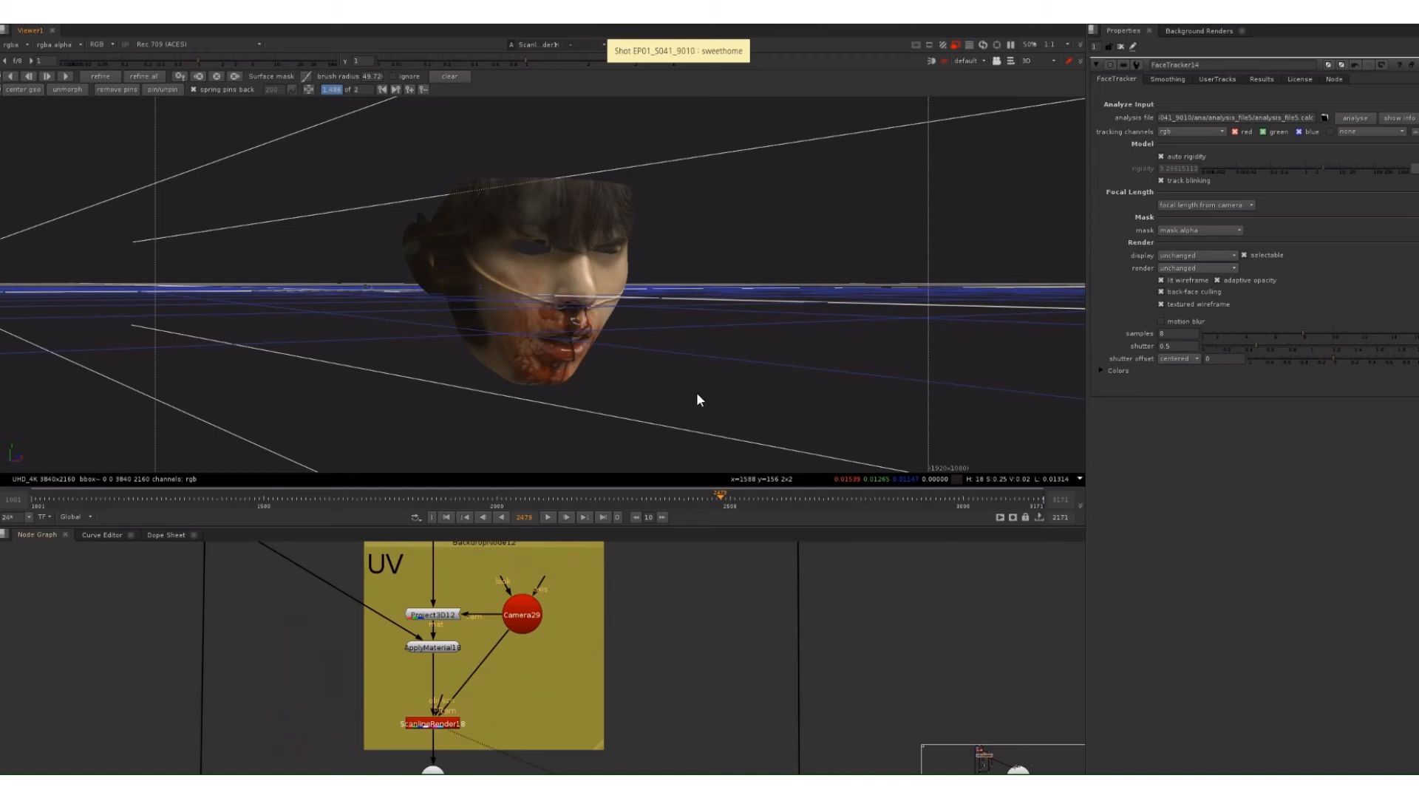
{"action": "key", "text": "Tab"}
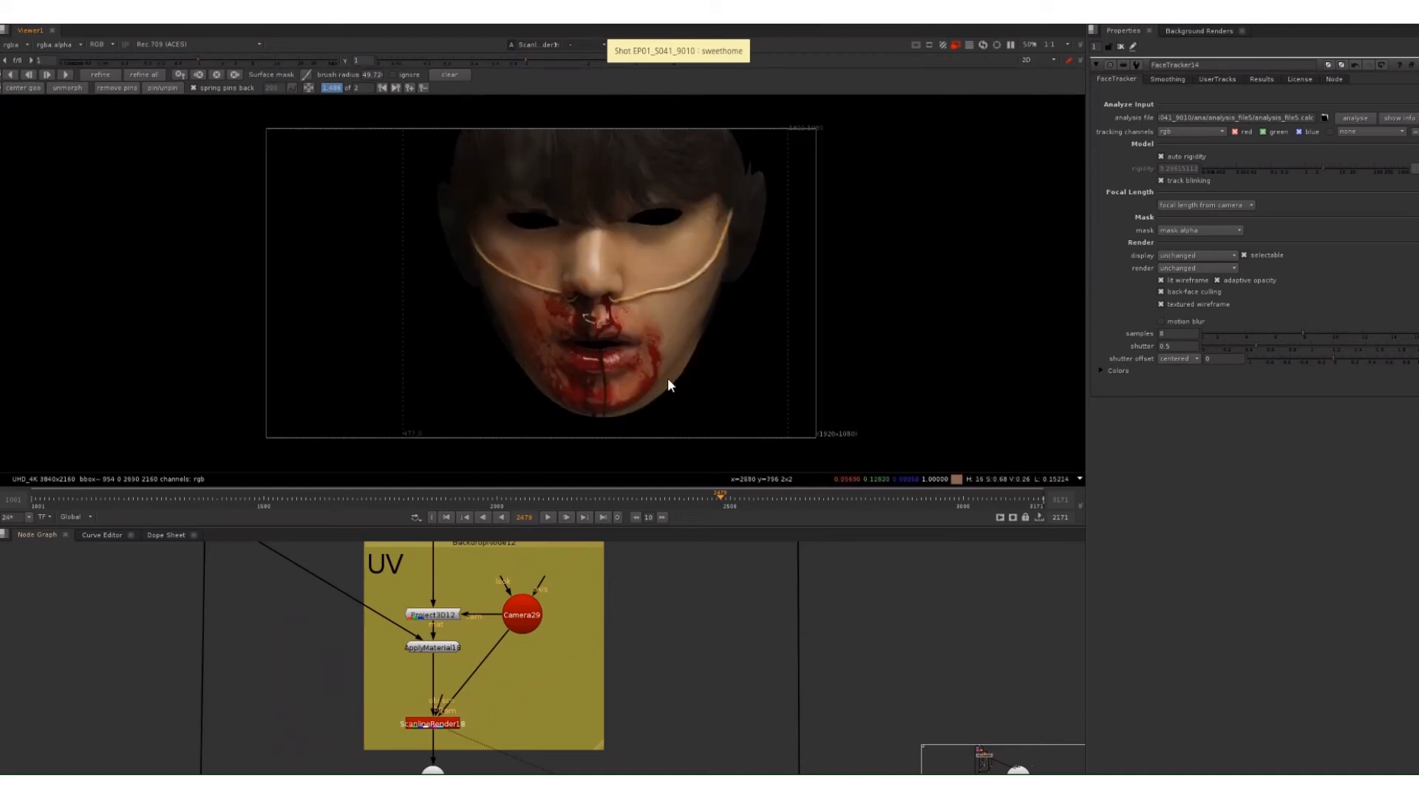
- Set the projection mode of ScanlineRender18 to uv
{"action": "double_click", "coordinate": [438, 724]}
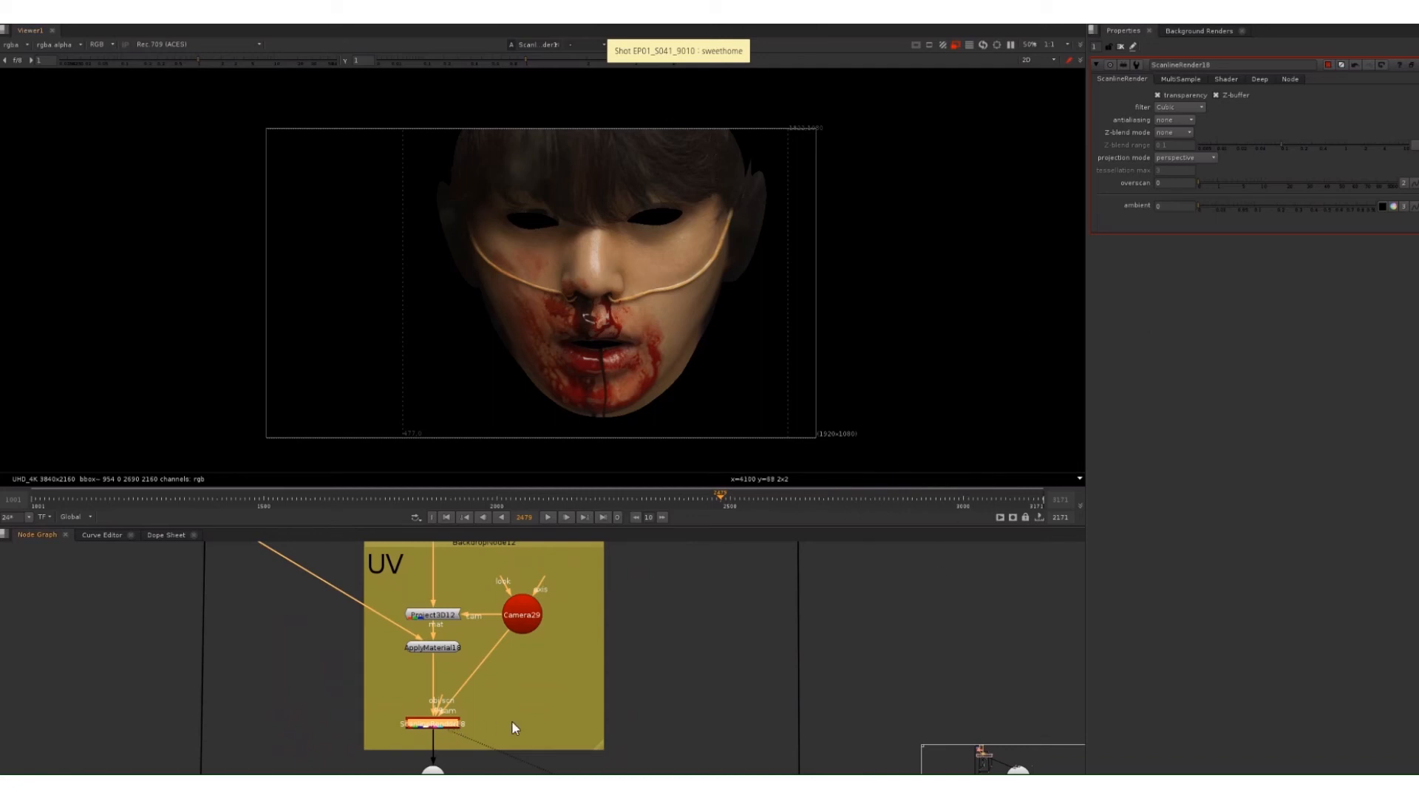
{"action": "scroll", "coordinate": [444, 732], "scroll_direction": "up", "scroll_amount": 5}
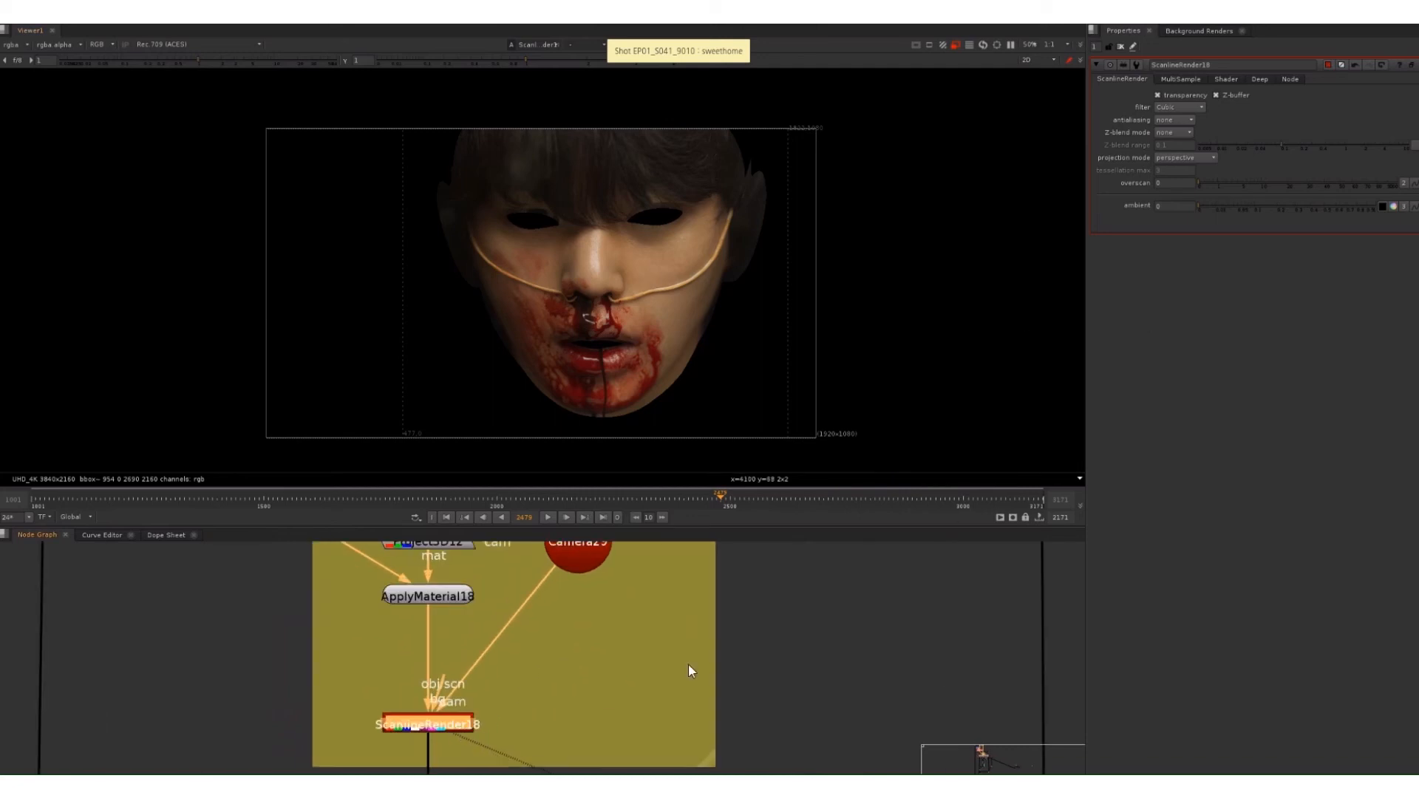
{"action": "left_click", "coordinate": [1198, 158]}
{"action": "left_click", "coordinate": [1174, 180]}
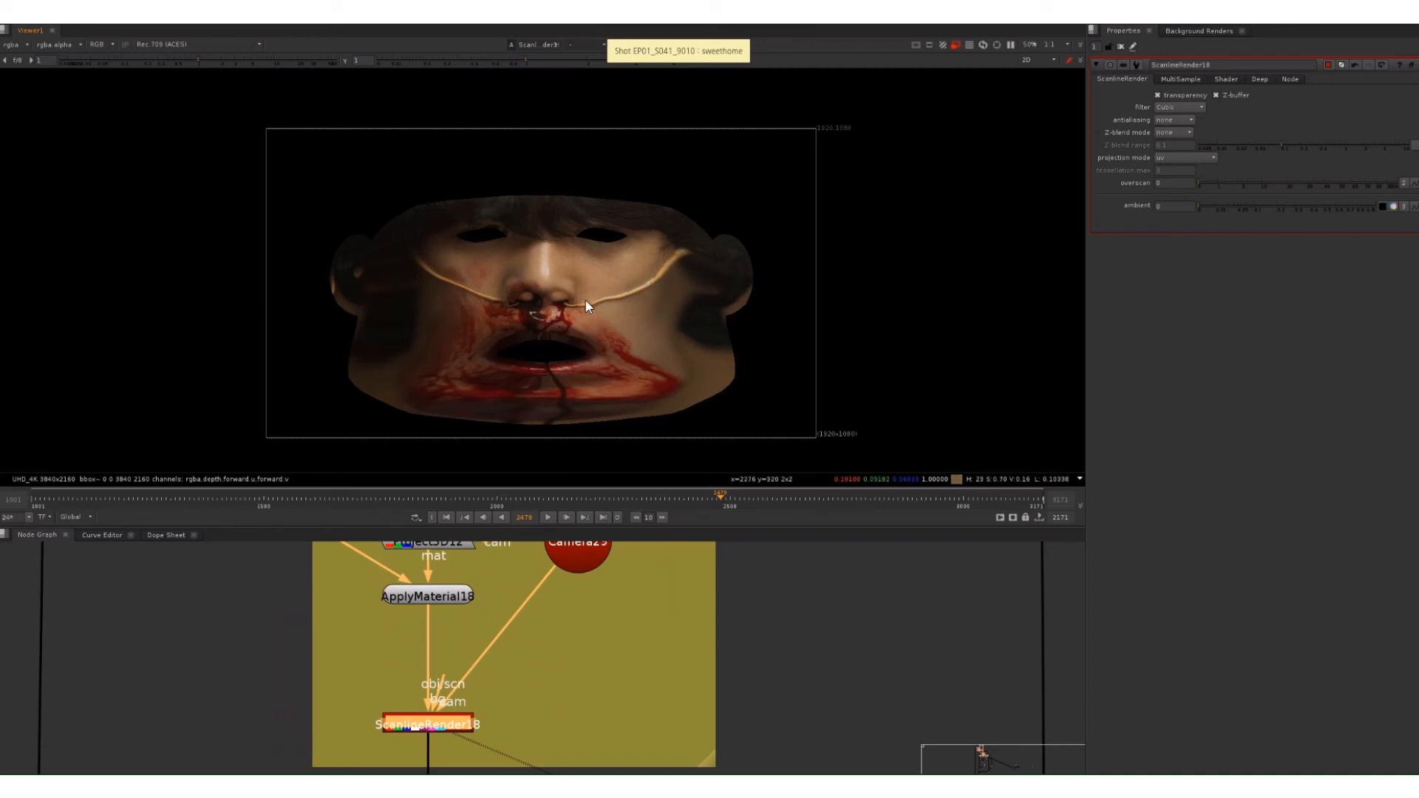
- Open the properties of FaceBuilder10 in the face build group and turn off the viewer overlay
{"action": "scroll", "coordinate": [515, 630], "scroll_direction": "down", "scroll_amount": 5}
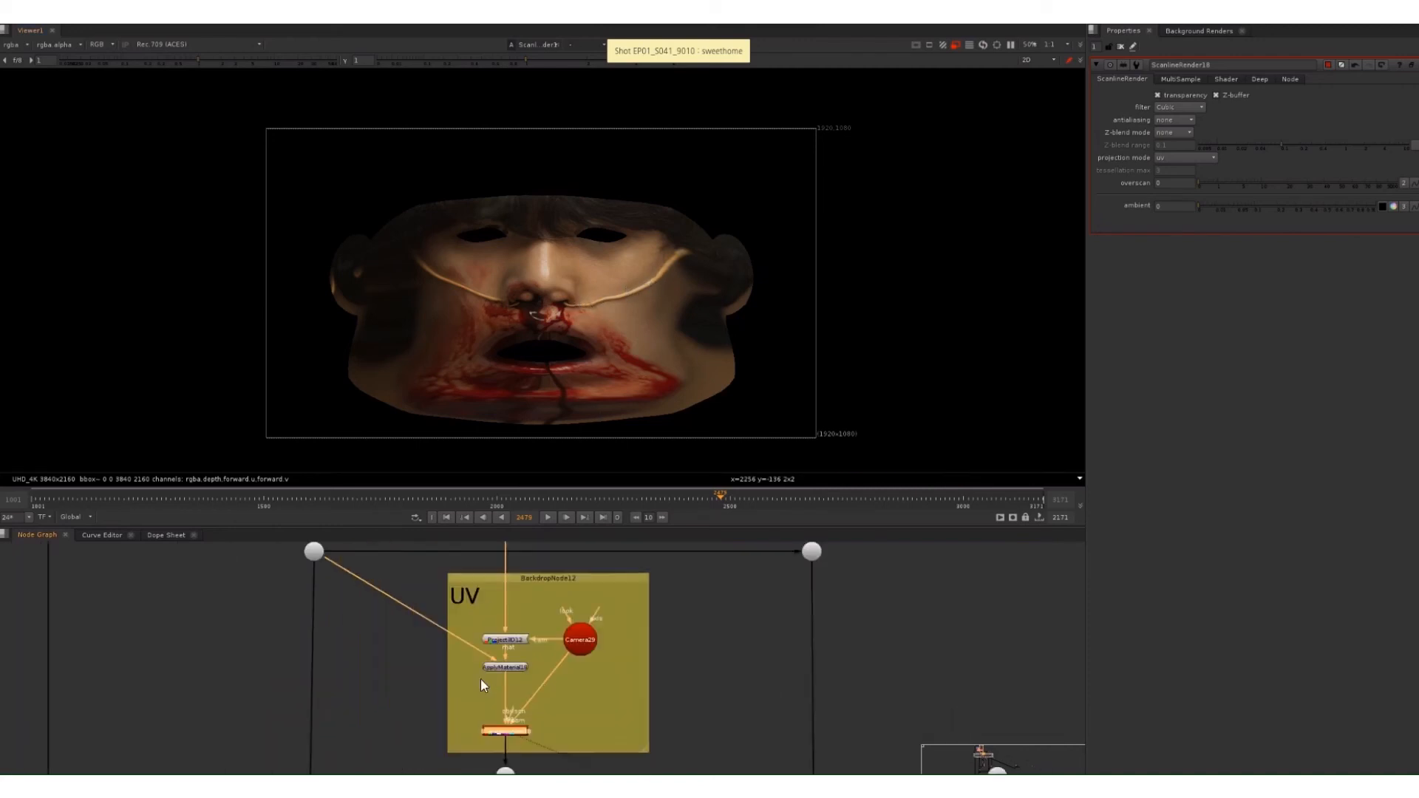
{"action": "middle_click_drag", "start_coordinate": [454, 649], "coordinate": [484, 686]}
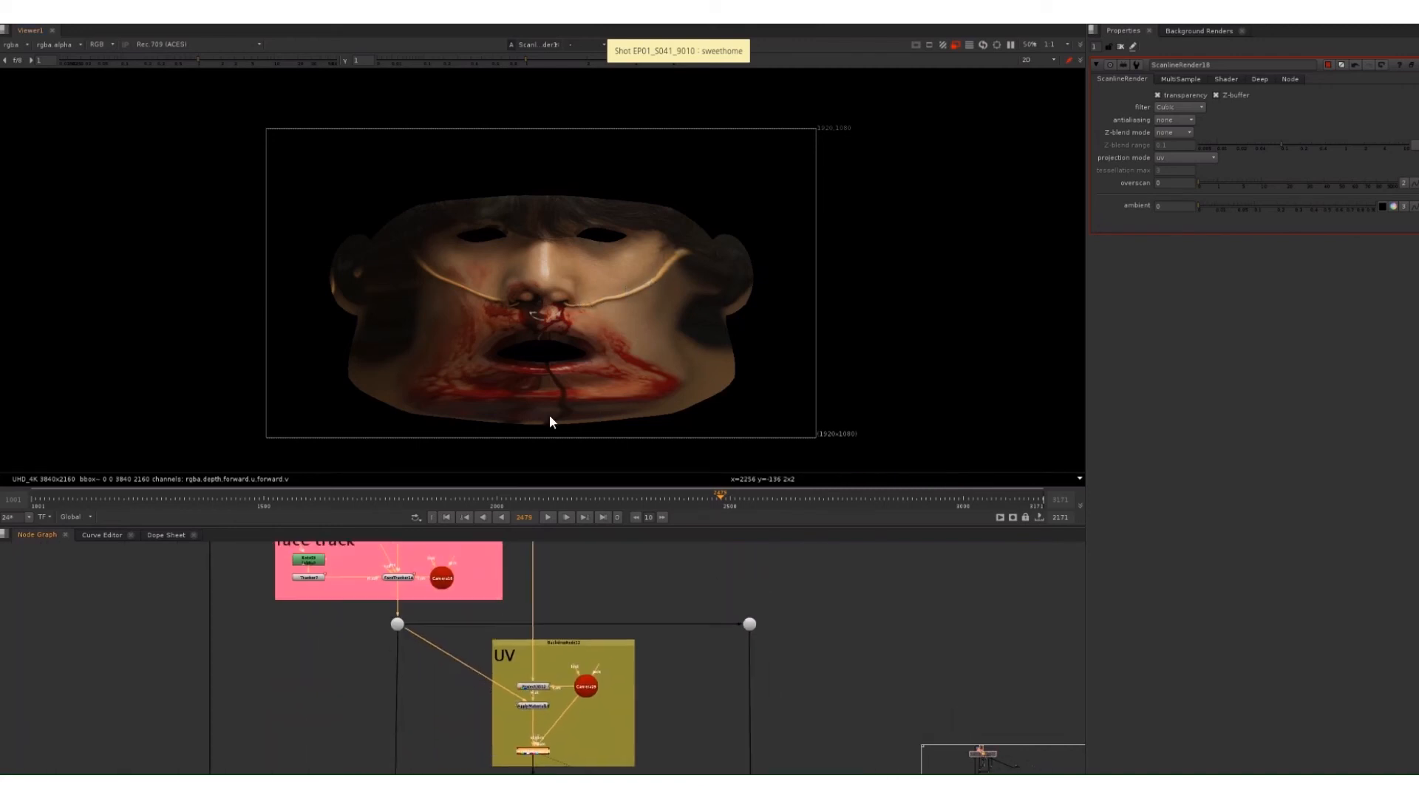
{"action": "middle_click_drag", "start_coordinate": [423, 600], "coordinate": [485, 650]}
{"action": "middle_click_drag", "start_coordinate": [442, 571], "coordinate": [455, 663]}
{"action": "scroll", "coordinate": [442, 621], "scroll_direction": "up", "scroll_amount": 6}
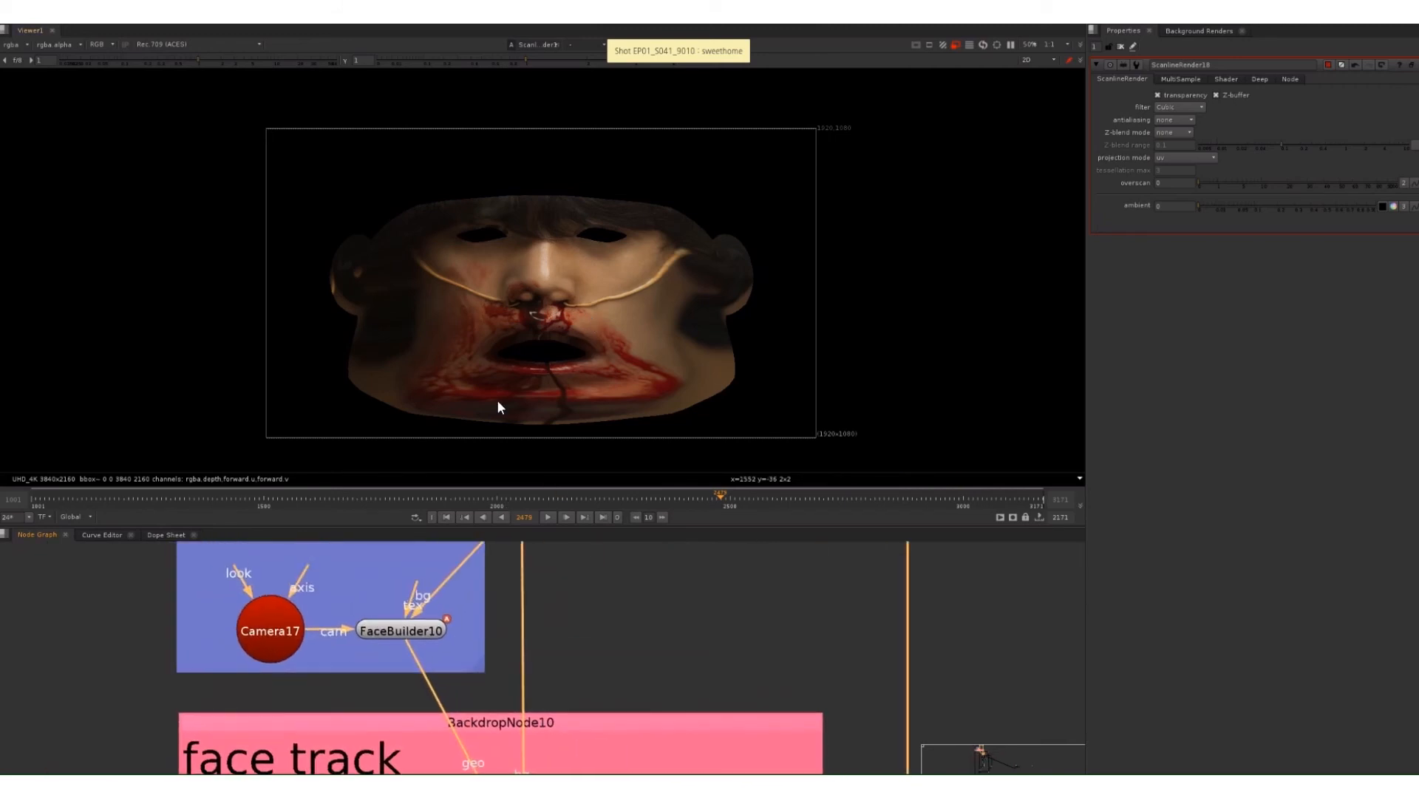
{"action": "left_click", "coordinate": [407, 632]}
{"action": "double_click", "coordinate": [406, 630]}
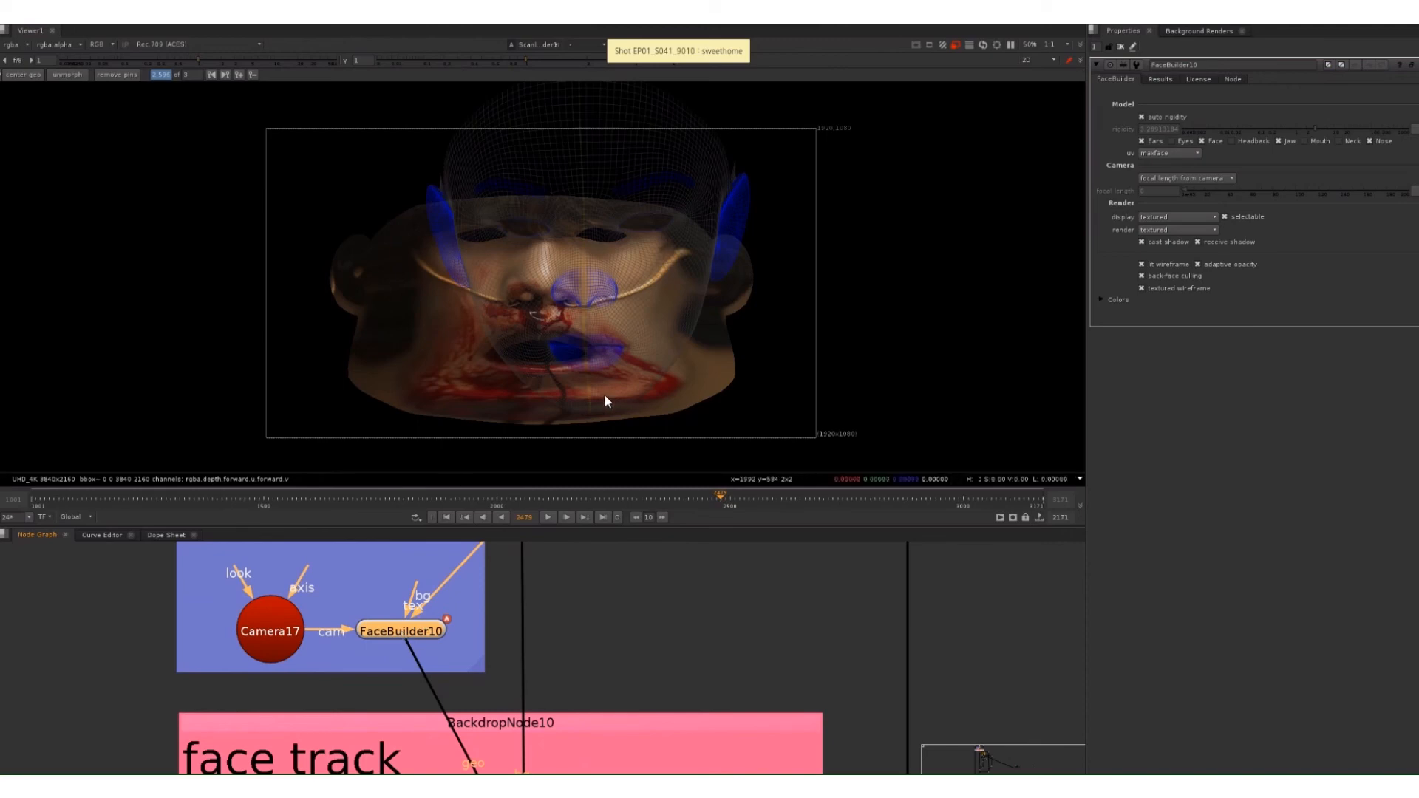
{"action": "key", "text": "o"}
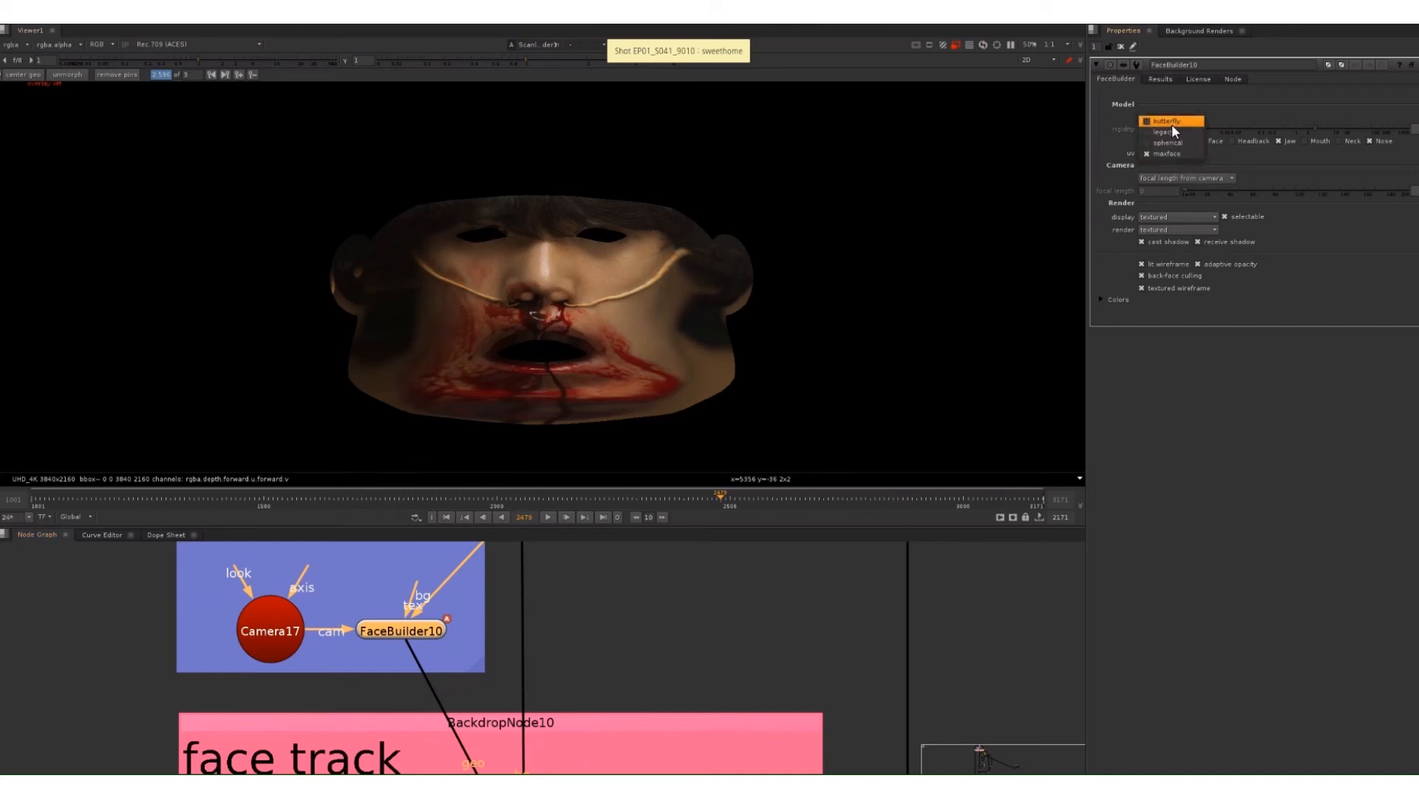
- Compare FaceBuilder10's butterfly, legacy and spherical UV layouts on the unwrapped face render and return to maxface
{"action": "left_click", "coordinate": [1168, 122]}
{"action": "left_click", "coordinate": [1179, 153]}
{"action": "left_click", "coordinate": [1174, 165]}
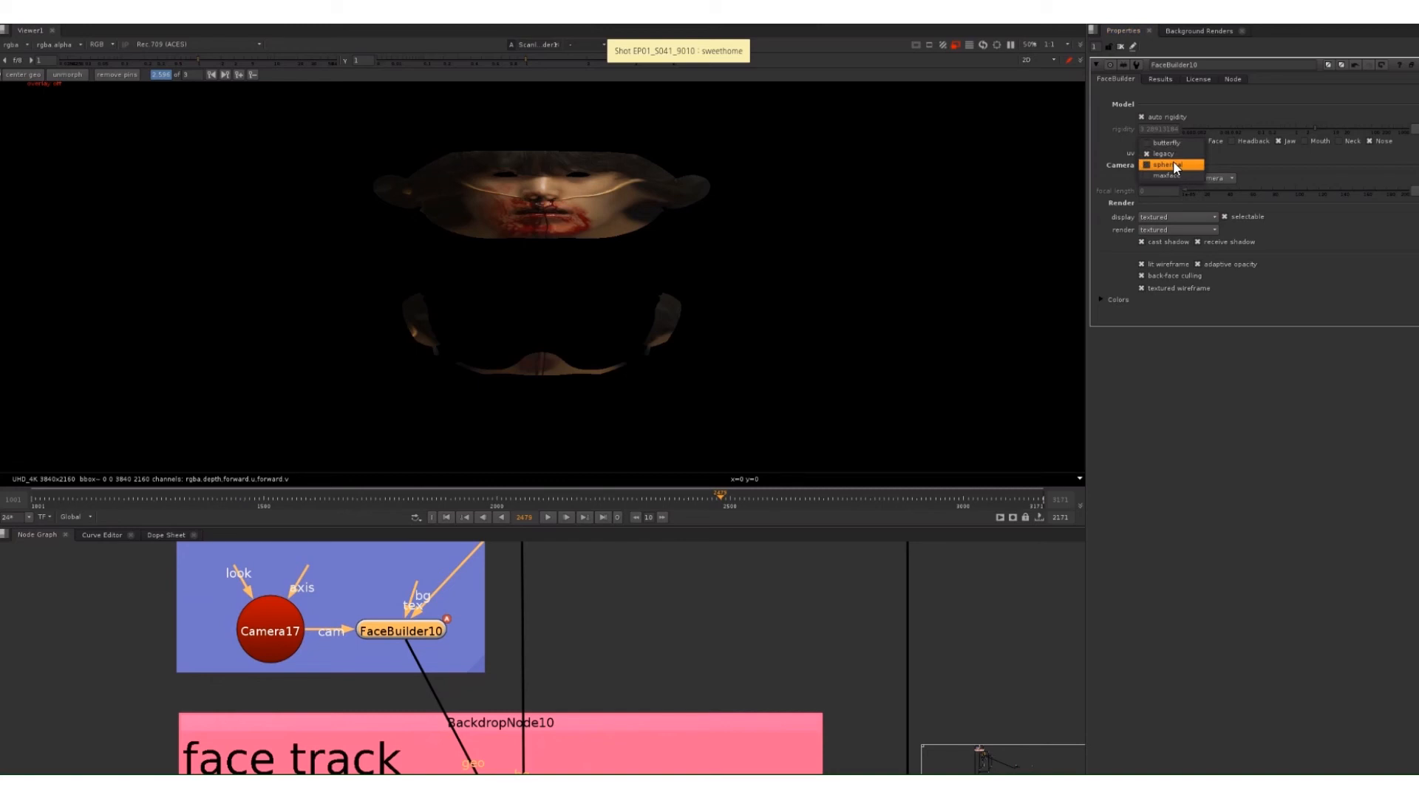
{"action": "left_click", "coordinate": [1174, 165]}
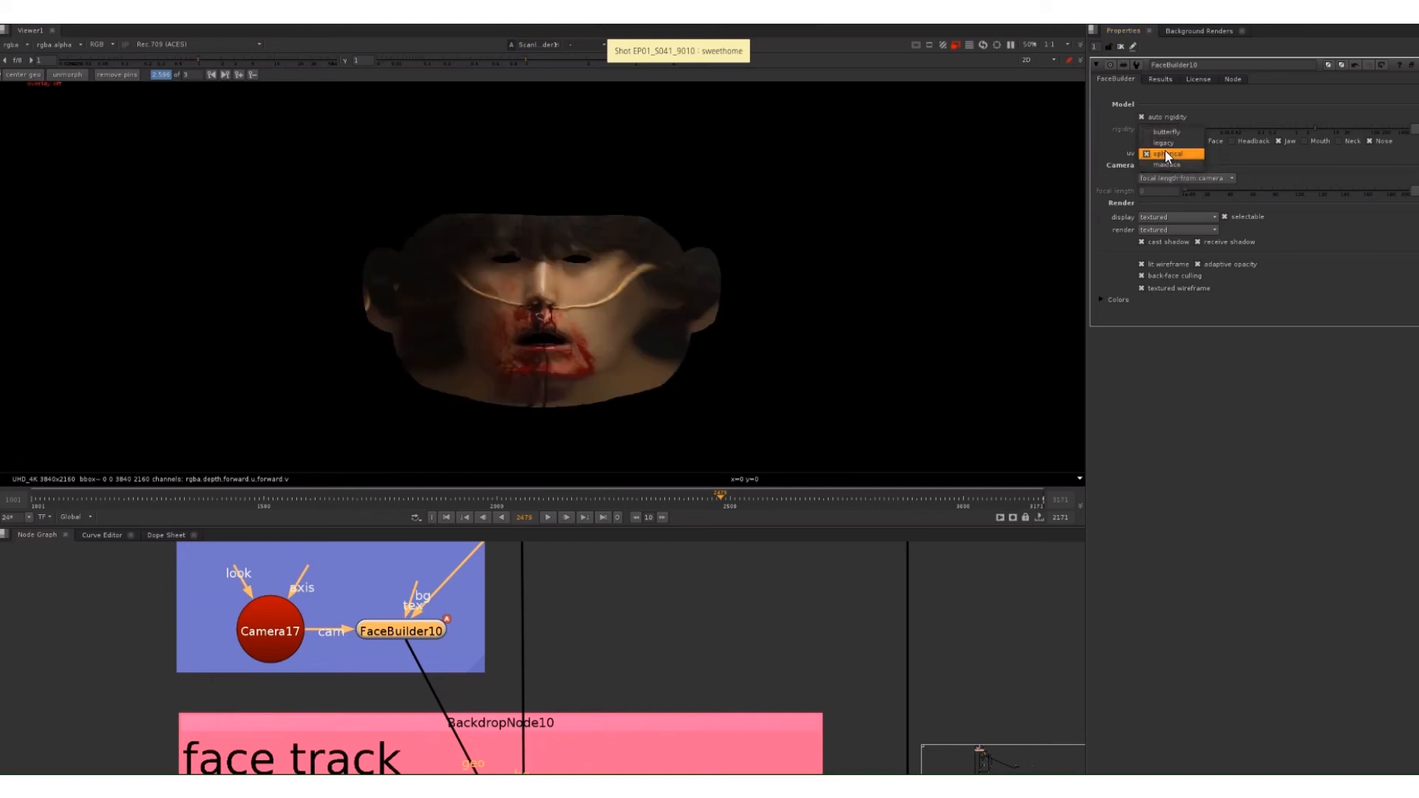
{"action": "left_click", "coordinate": [1170, 164]}
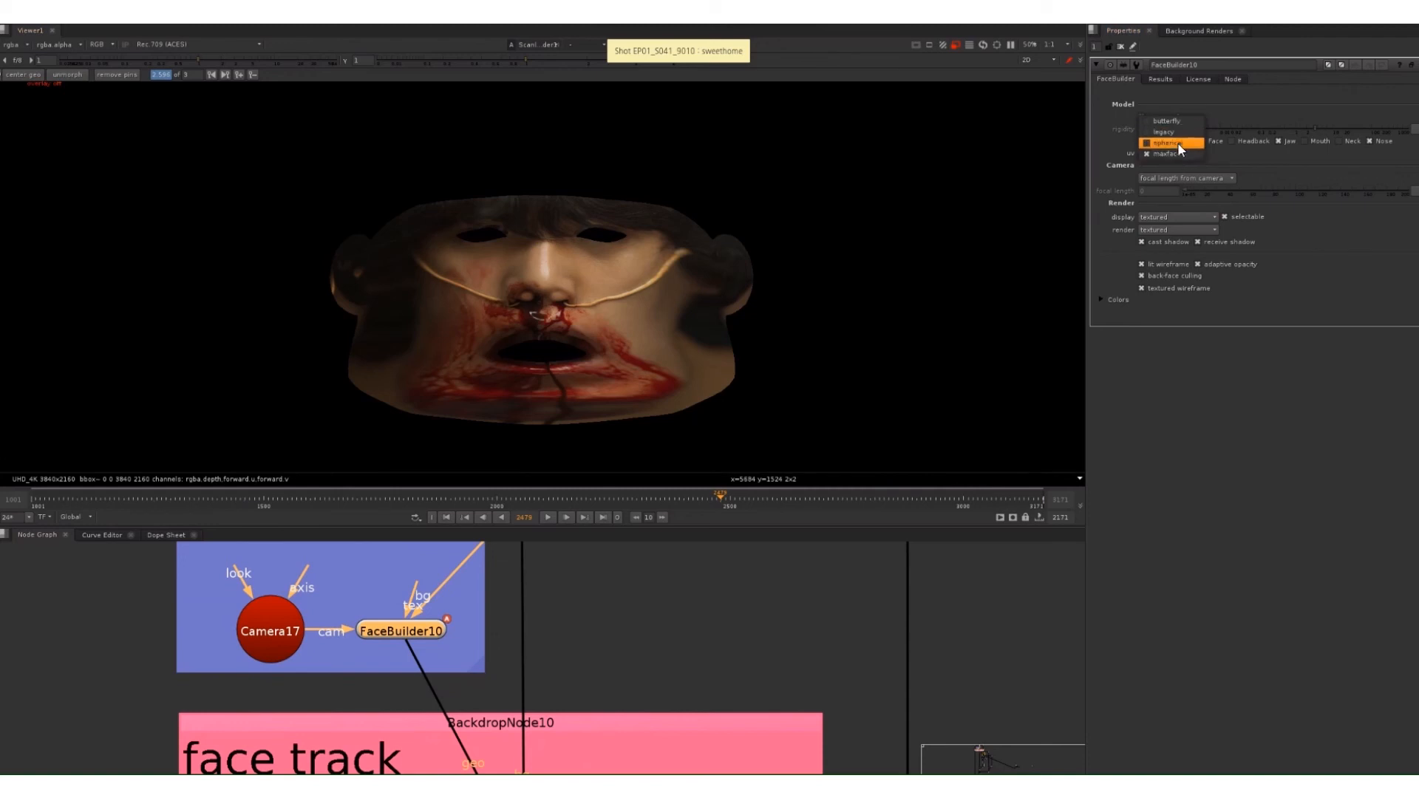
{"action": "left_click", "coordinate": [1178, 143]}
{"action": "left_click", "coordinate": [1177, 149]}
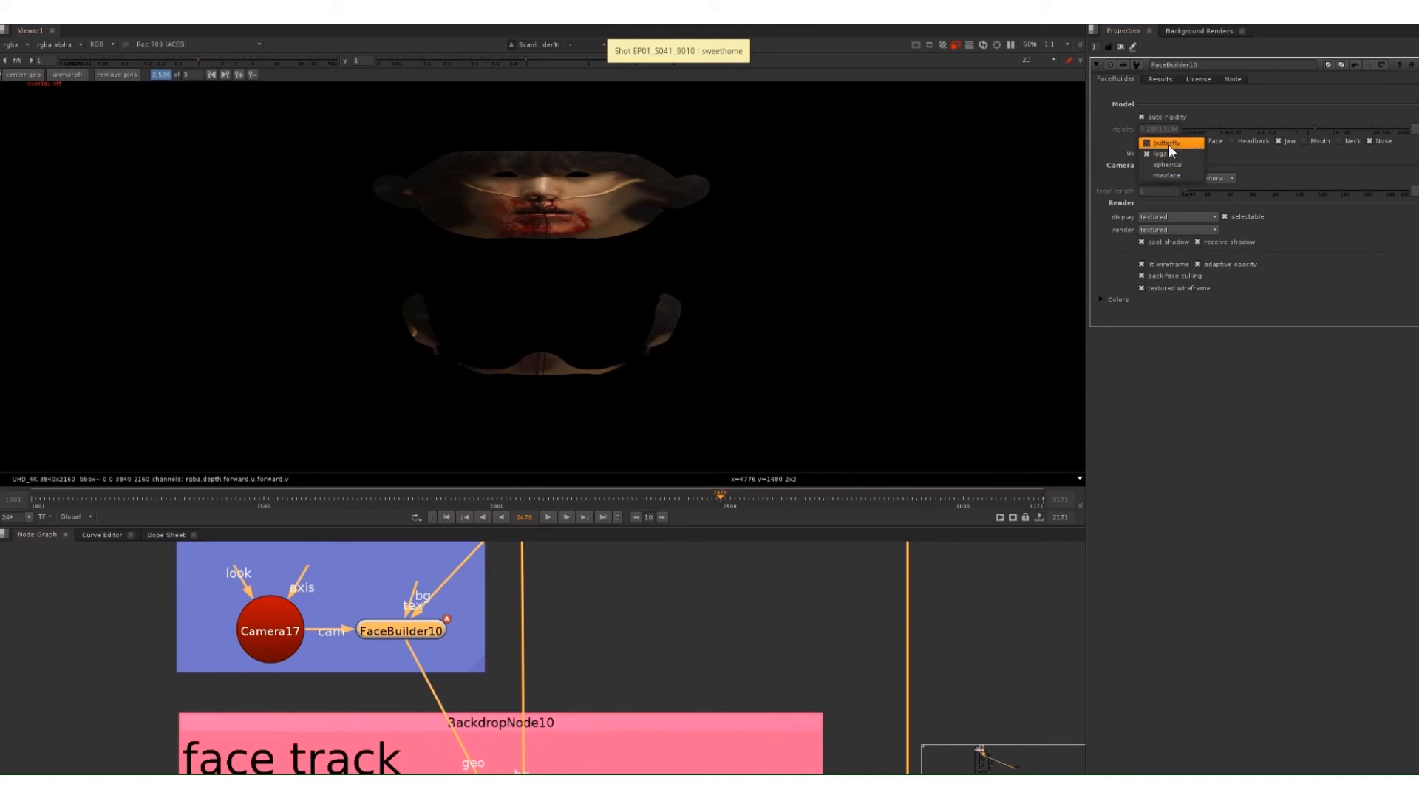
{"action": "left_click", "coordinate": [1169, 144]}
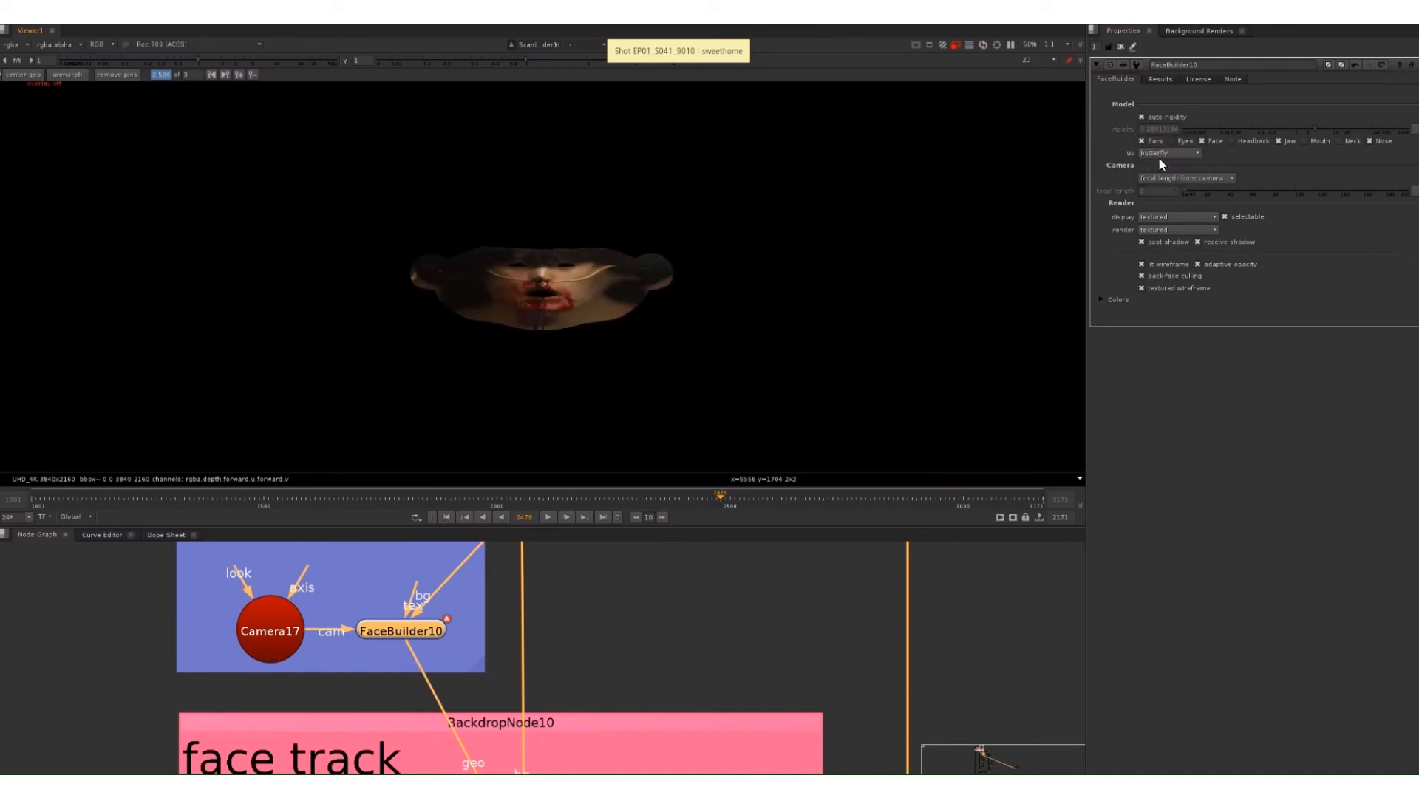
{"action": "left_click", "coordinate": [1172, 186]}
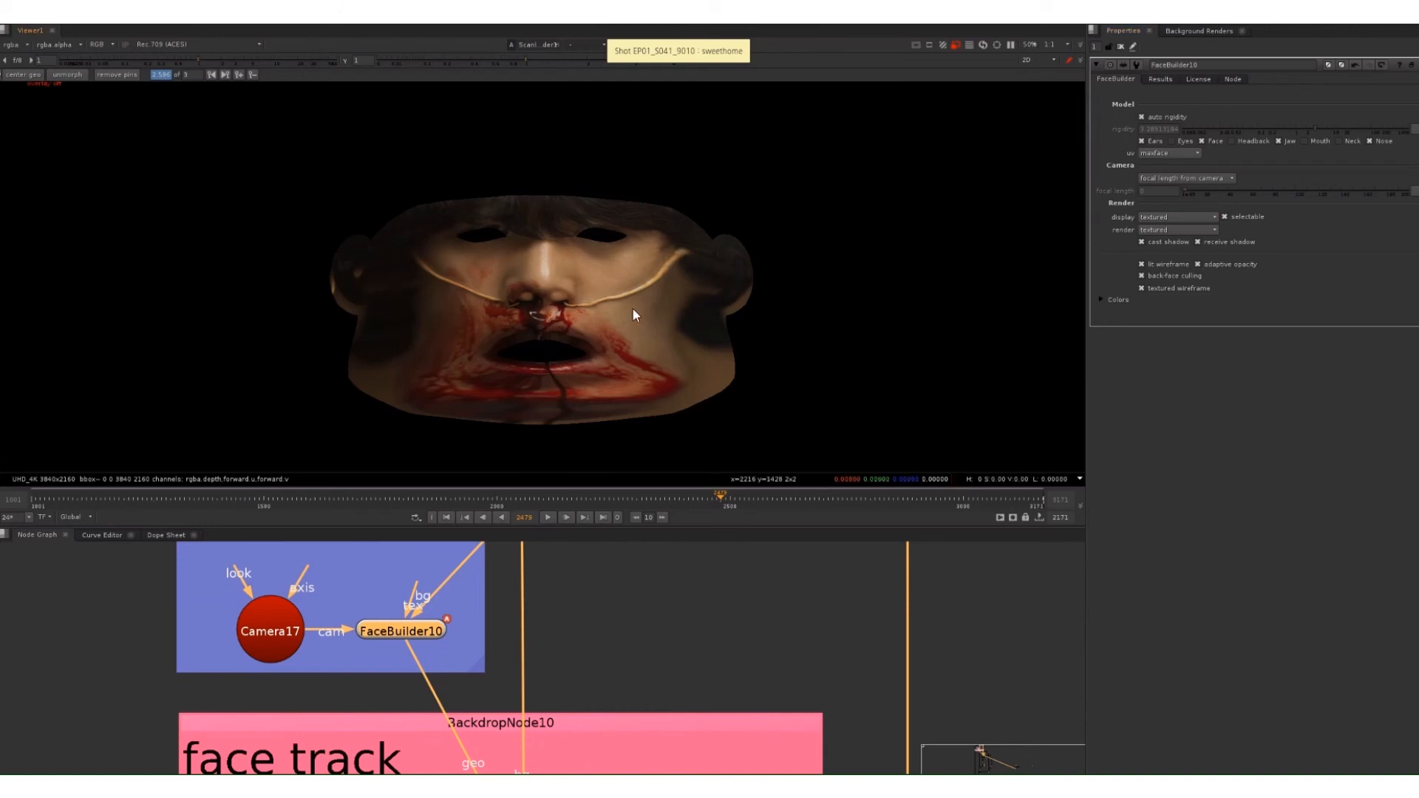
{"action": "left_click", "coordinate": [1188, 153]}
{"action": "left_click", "coordinate": [621, 592]}
- Examine the node chain from the face track group through the UV group, expanding the node graph to see the whole setup
{"action": "scroll", "coordinate": [646, 636], "scroll_direction": "down", "scroll_amount": 2}
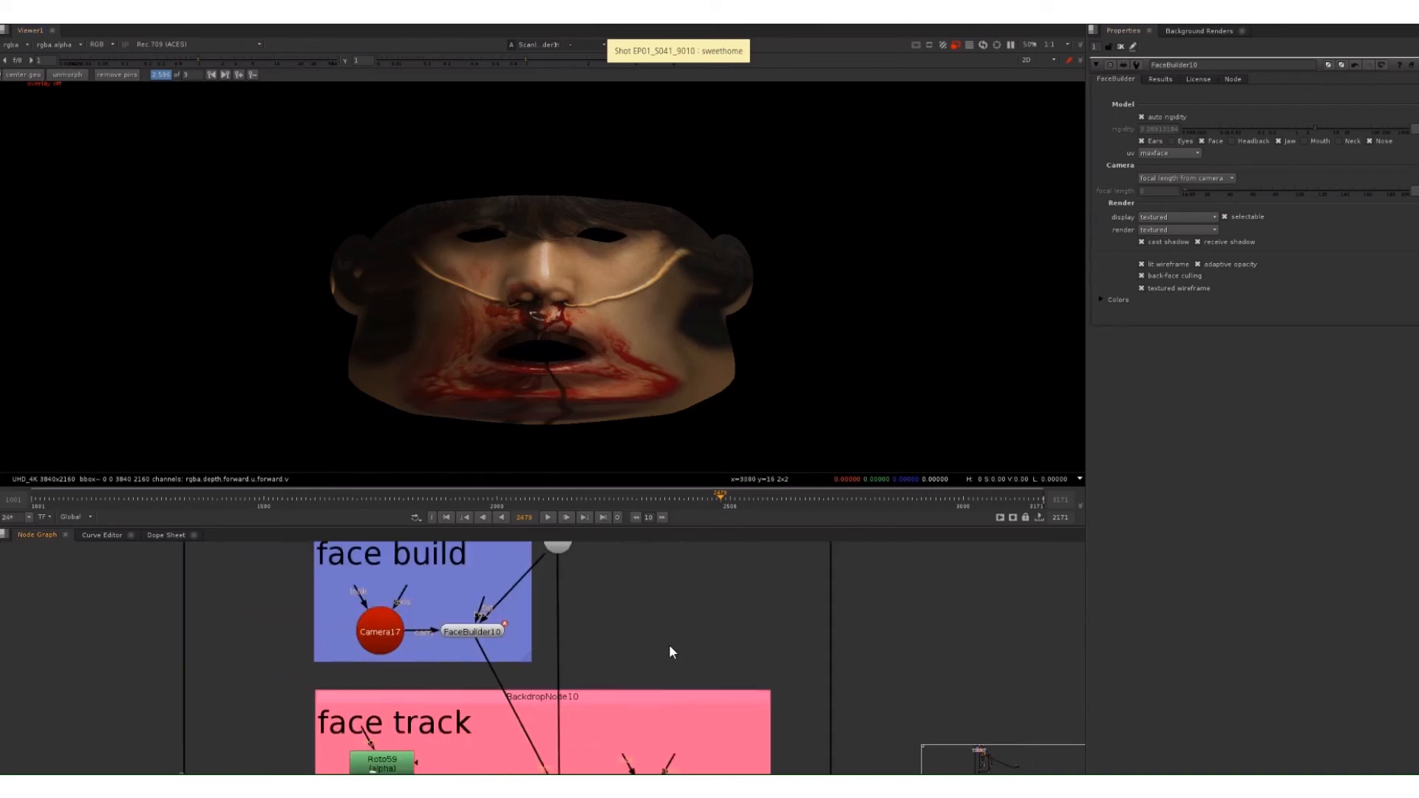
{"action": "middle_click_drag", "start_coordinate": [668, 645], "coordinate": [654, 626]}
{"action": "scroll", "coordinate": [680, 603], "scroll_direction": "down", "scroll_amount": 5}
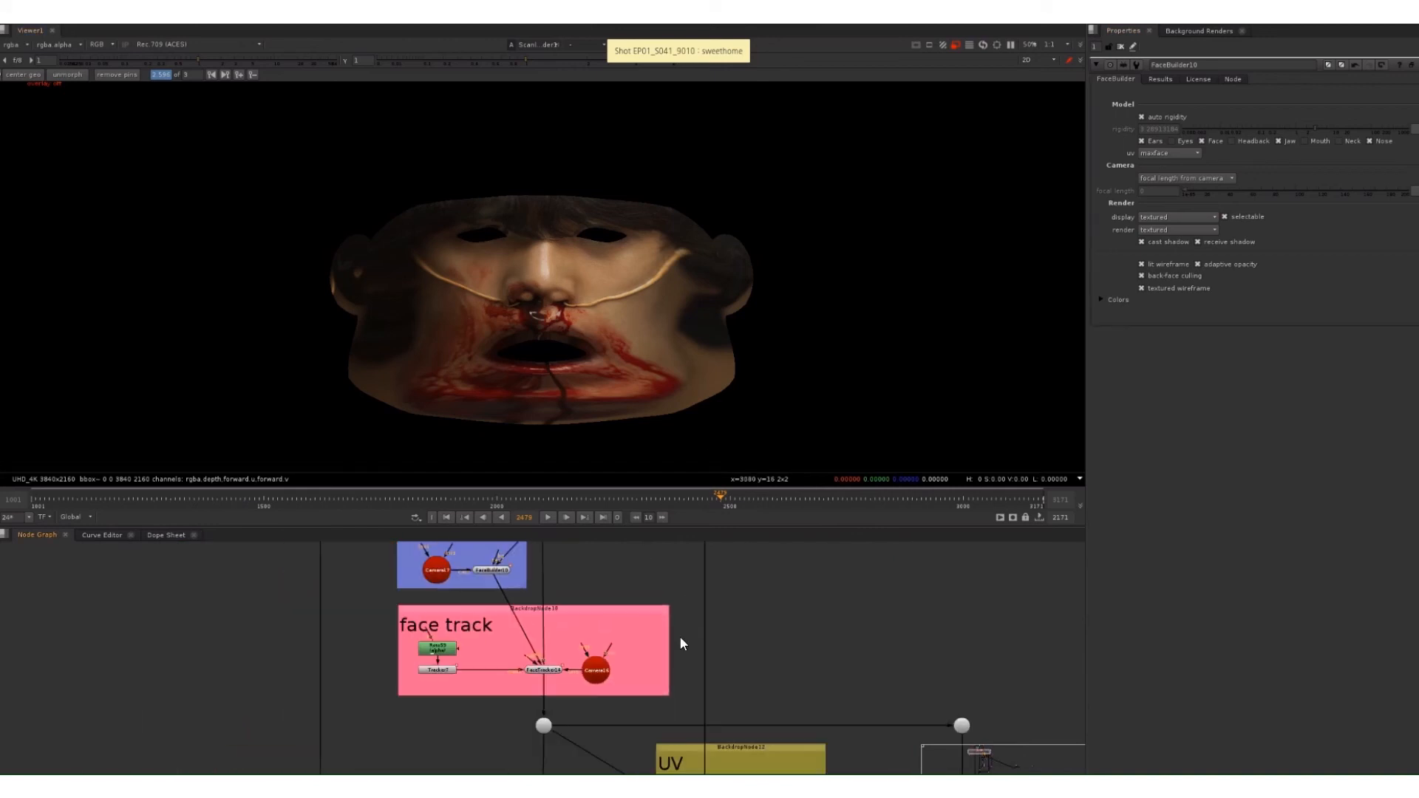
{"action": "middle_click_drag", "start_coordinate": [717, 678], "coordinate": [634, 617]}
{"action": "scroll", "coordinate": [610, 666], "scroll_direction": "down", "scroll_amount": 2}
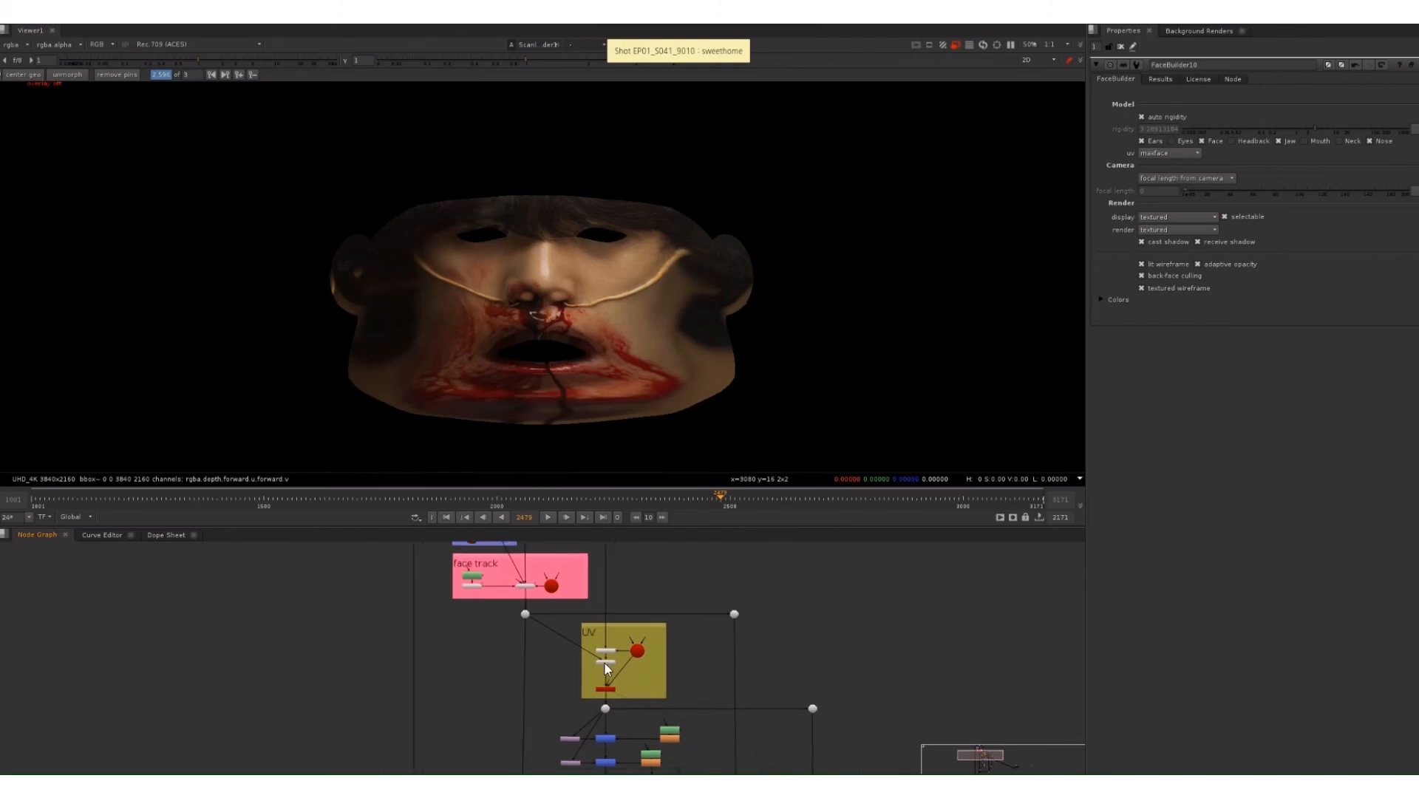
{"action": "middle_click_drag", "start_coordinate": [606, 667], "coordinate": [559, 658]}
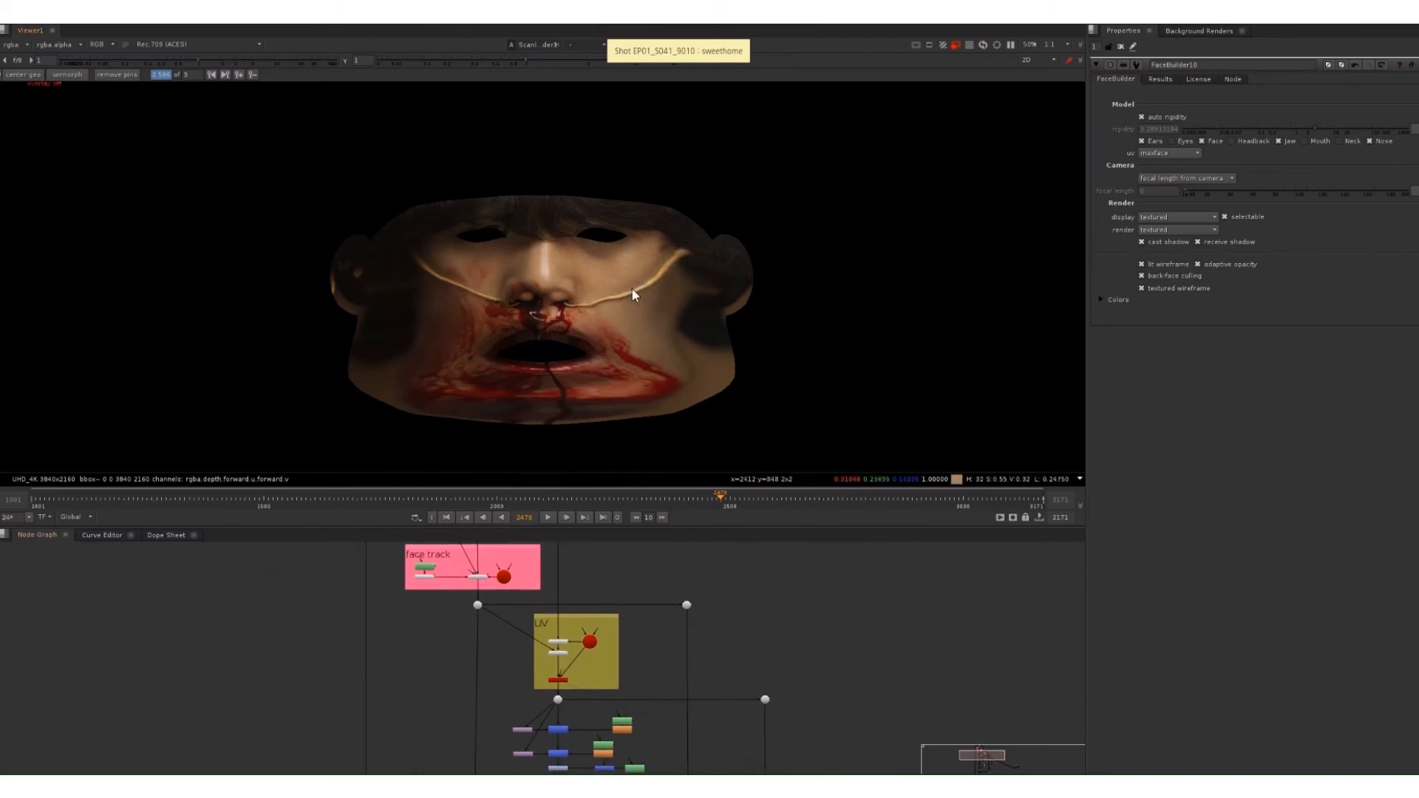
{"action": "middle_click_drag", "start_coordinate": [595, 693], "coordinate": [525, 651]}
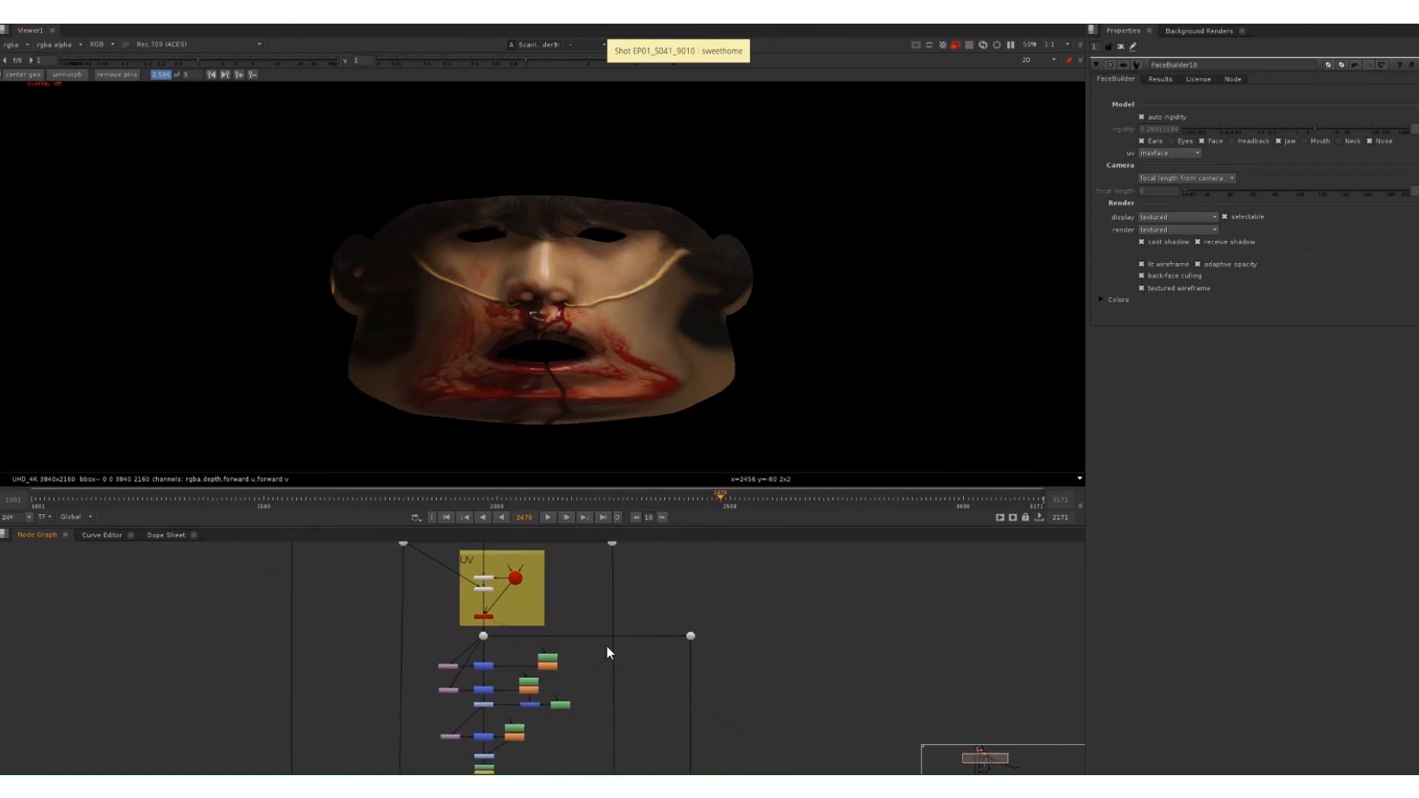
{"action": "key", "text": "space"}
{"action": "scroll", "coordinate": [601, 456], "scroll_direction": "down", "scroll_amount": 5}
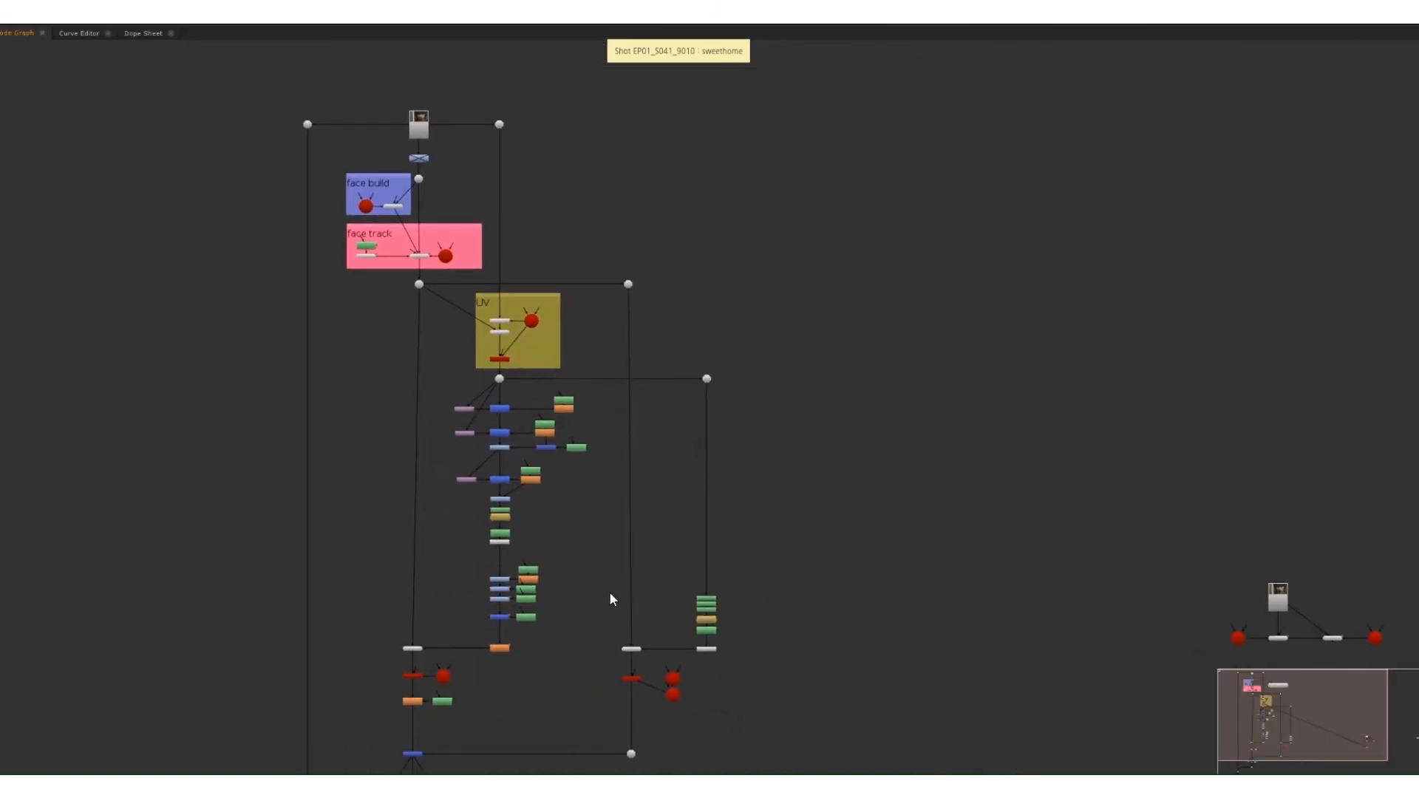
- Examine the two patch branches below the UV group, from the roto and grade nodes to the ScanlineRender nodes
{"action": "scroll", "coordinate": [591, 554], "scroll_direction": "down", "scroll_amount": 3}
{"action": "scroll", "coordinate": [533, 510], "scroll_direction": "up", "scroll_amount": 8}
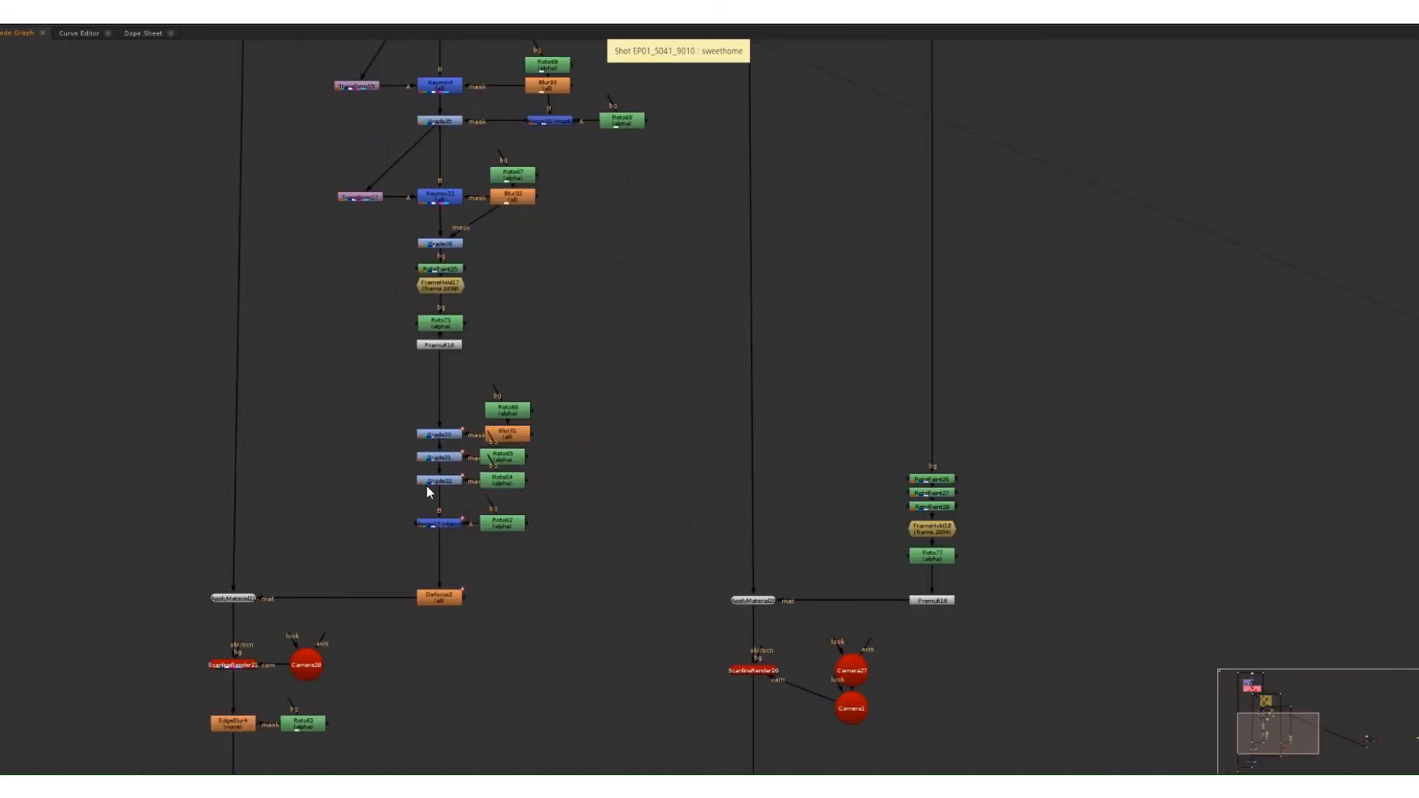
{"action": "middle_click_drag", "start_coordinate": [455, 375], "coordinate": [519, 377]}
{"action": "scroll", "coordinate": [527, 545], "scroll_direction": "up", "scroll_amount": 3}
{"action": "scroll", "coordinate": [545, 542], "scroll_direction": "down", "scroll_amount": 3}
{"action": "middle_click_drag", "start_coordinate": [614, 507], "coordinate": [572, 636]}
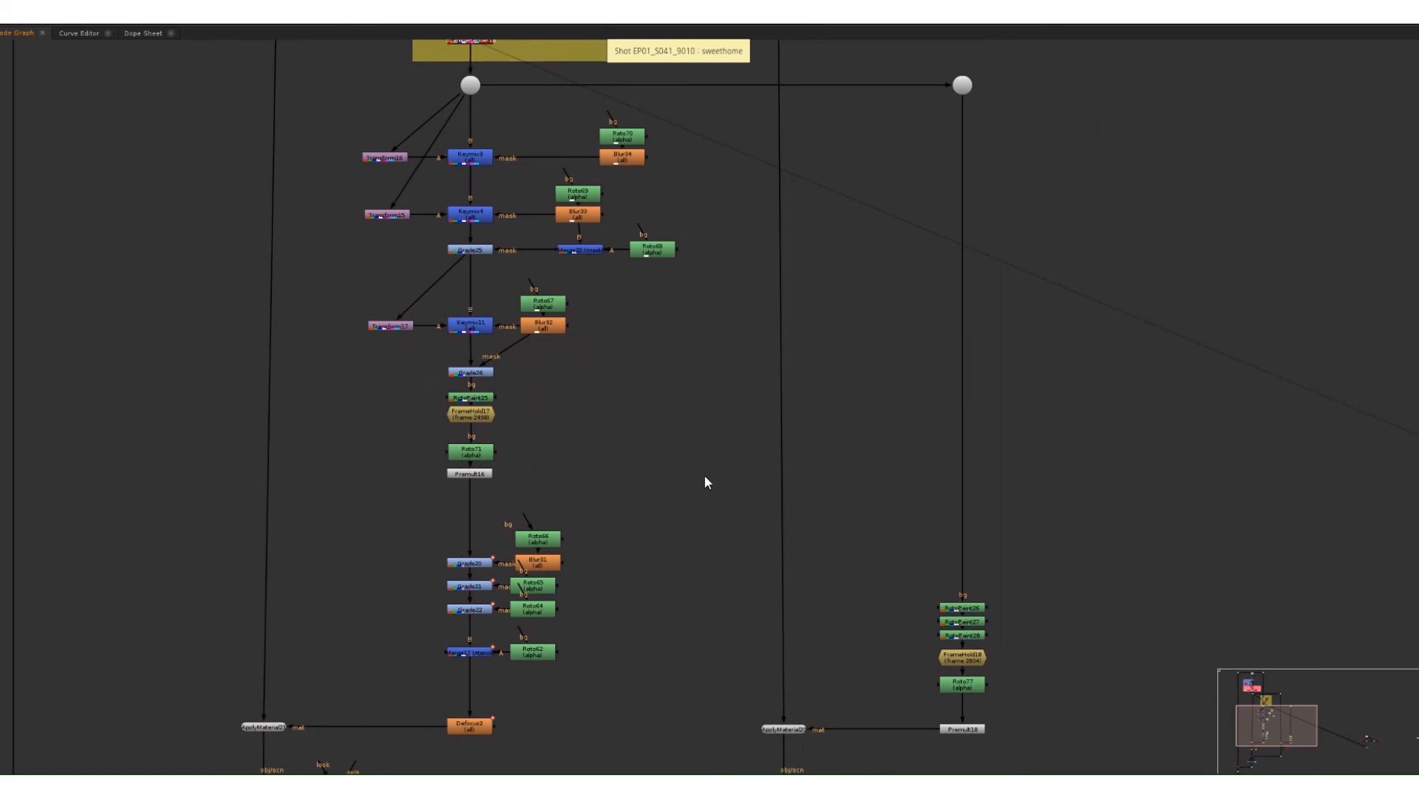
{"action": "middle_click_drag", "start_coordinate": [673, 537], "coordinate": [614, 499]}
{"action": "middle_click_drag", "start_coordinate": [961, 615], "coordinate": [858, 622]}
{"action": "middle_click_drag", "start_coordinate": [412, 672], "coordinate": [516, 640]}
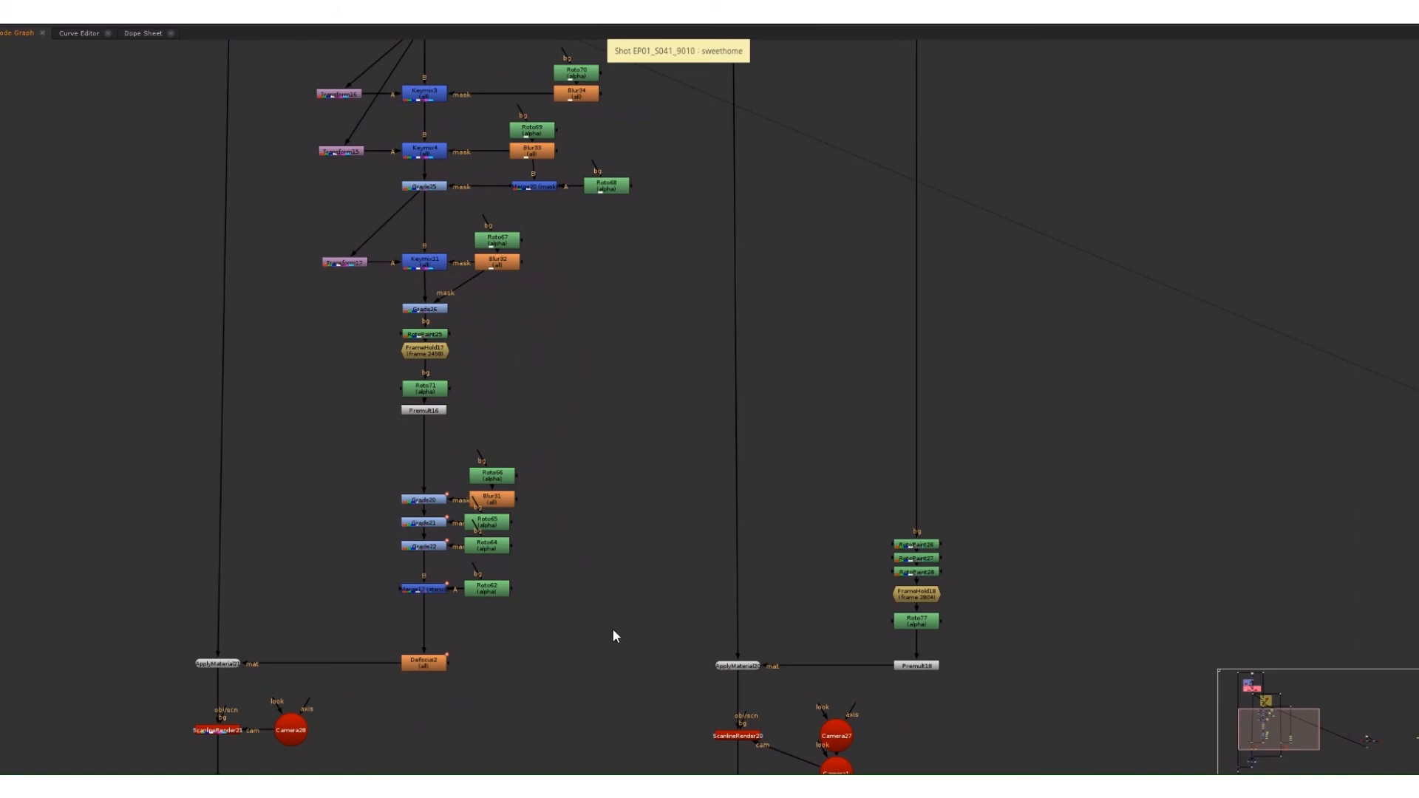
{"action": "scroll", "coordinate": [708, 635], "scroll_direction": "down", "scroll_amount": 3}
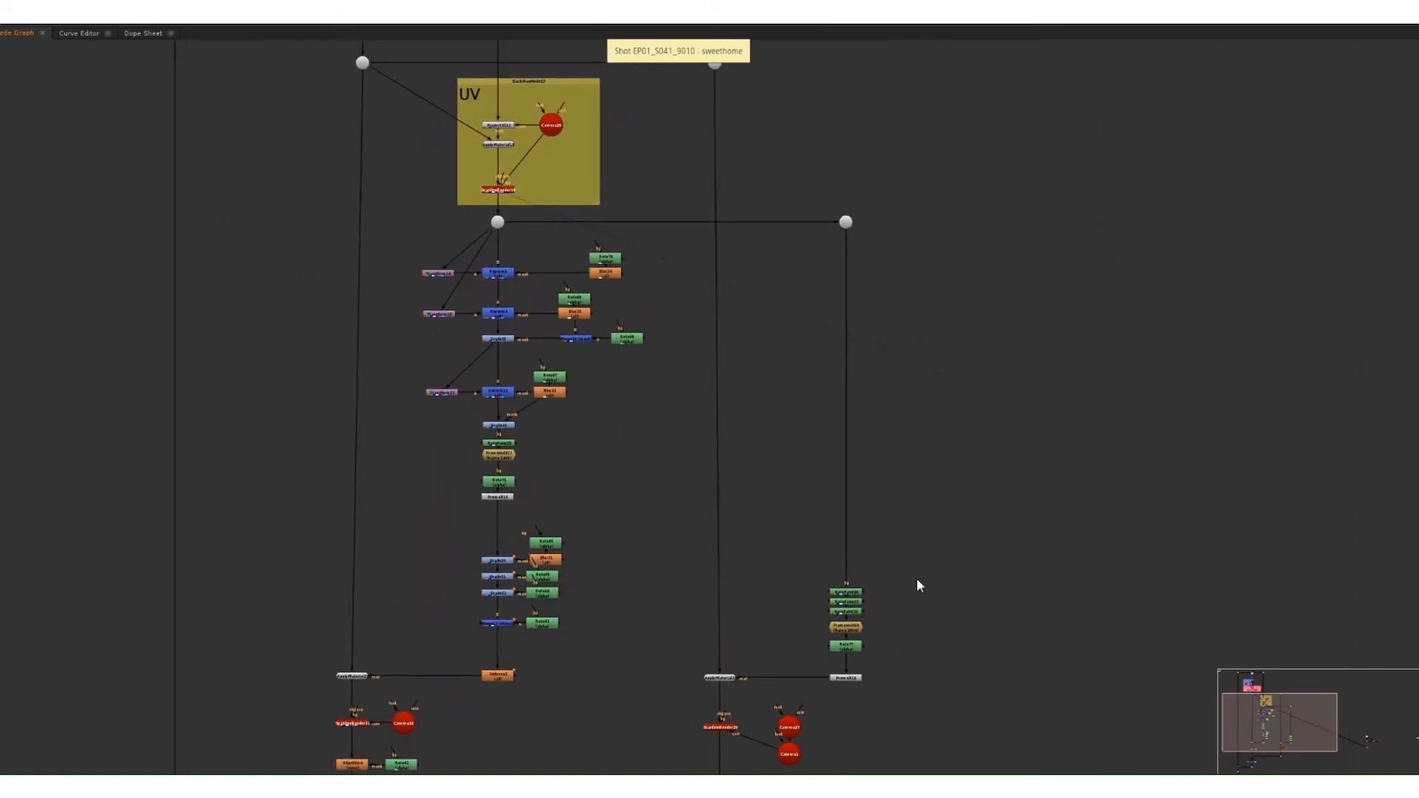
{"action": "middle_click_drag", "start_coordinate": [585, 640], "coordinate": [604, 570]}
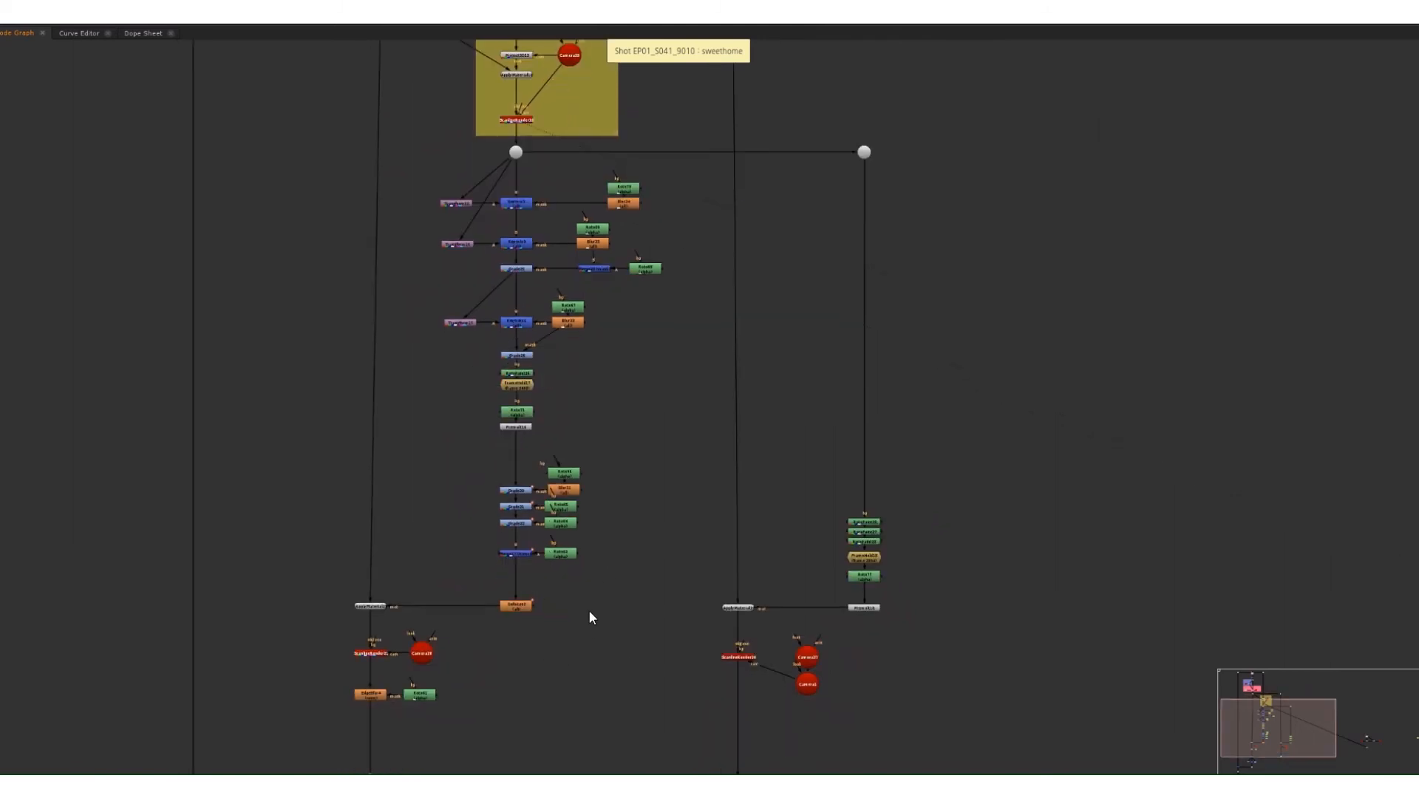
{"action": "scroll", "coordinate": [545, 617], "scroll_direction": "up", "scroll_amount": 3}
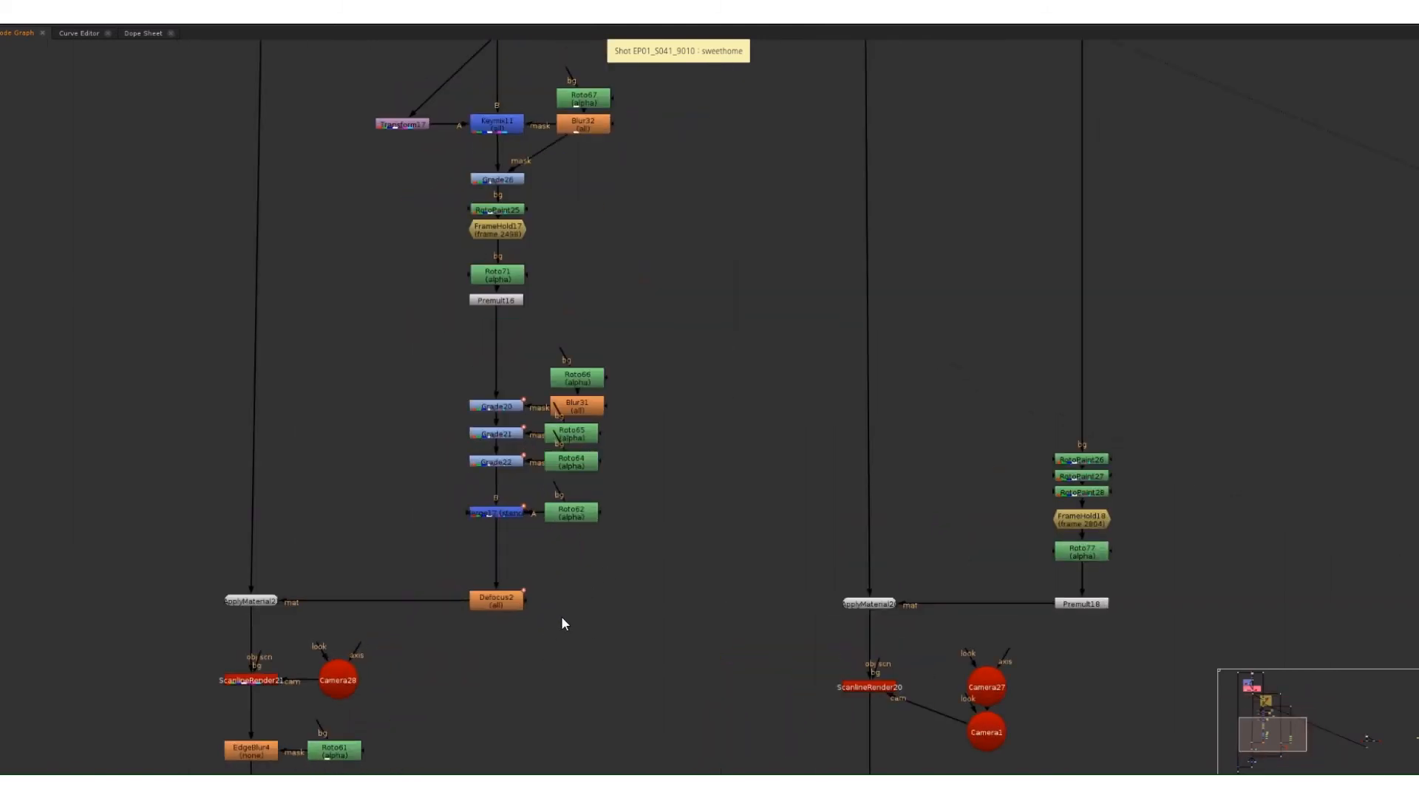
{"action": "middle_click_drag", "start_coordinate": [474, 664], "coordinate": [578, 648]}
{"action": "scroll", "coordinate": [538, 643], "scroll_direction": "down", "scroll_amount": 1}
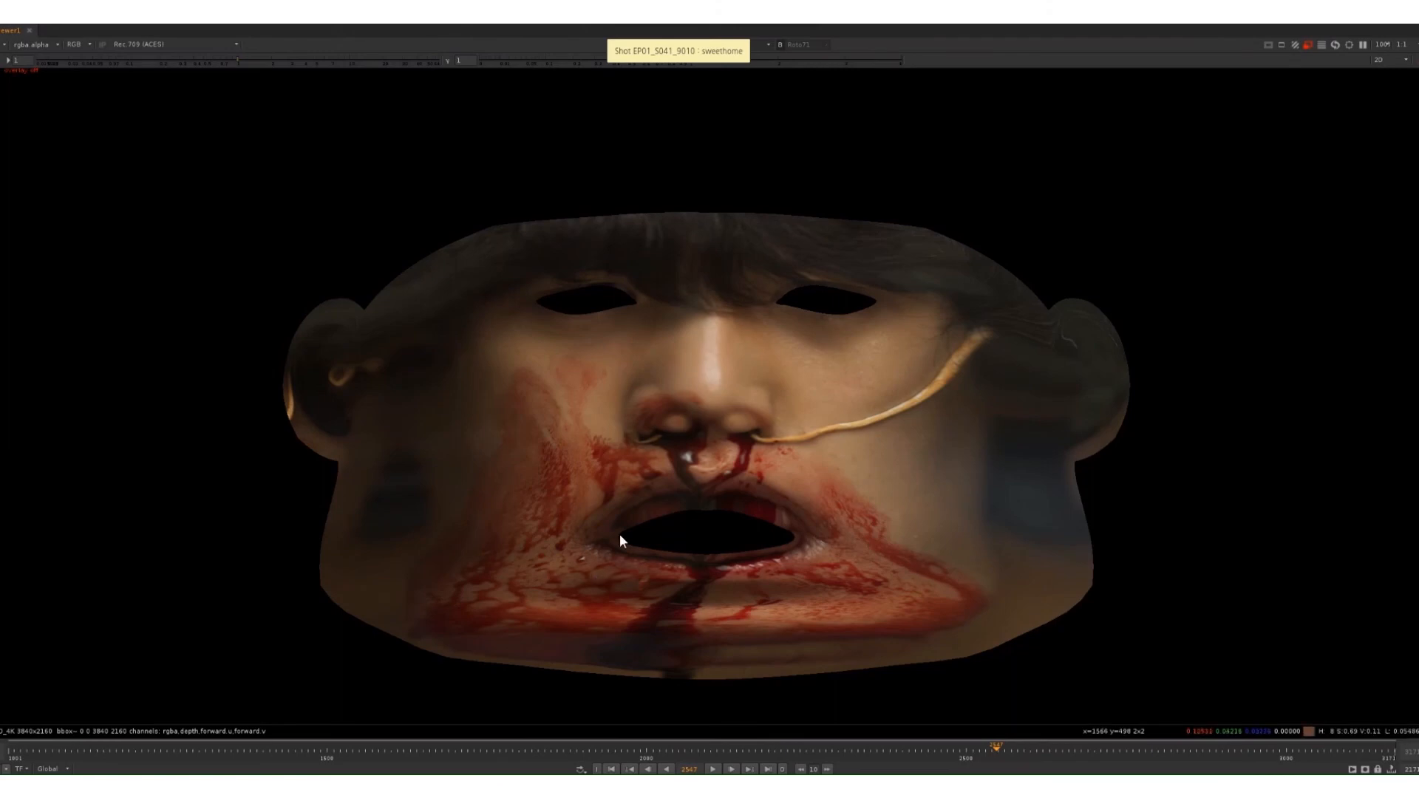
- Compare the first and second viewer inputs of the unwrapped face up close around the nose, mouth and both cheeks
{"action": "key", "text": "2"}
{"action": "scroll", "coordinate": [532, 419], "scroll_direction": "up", "scroll_amount": 5}
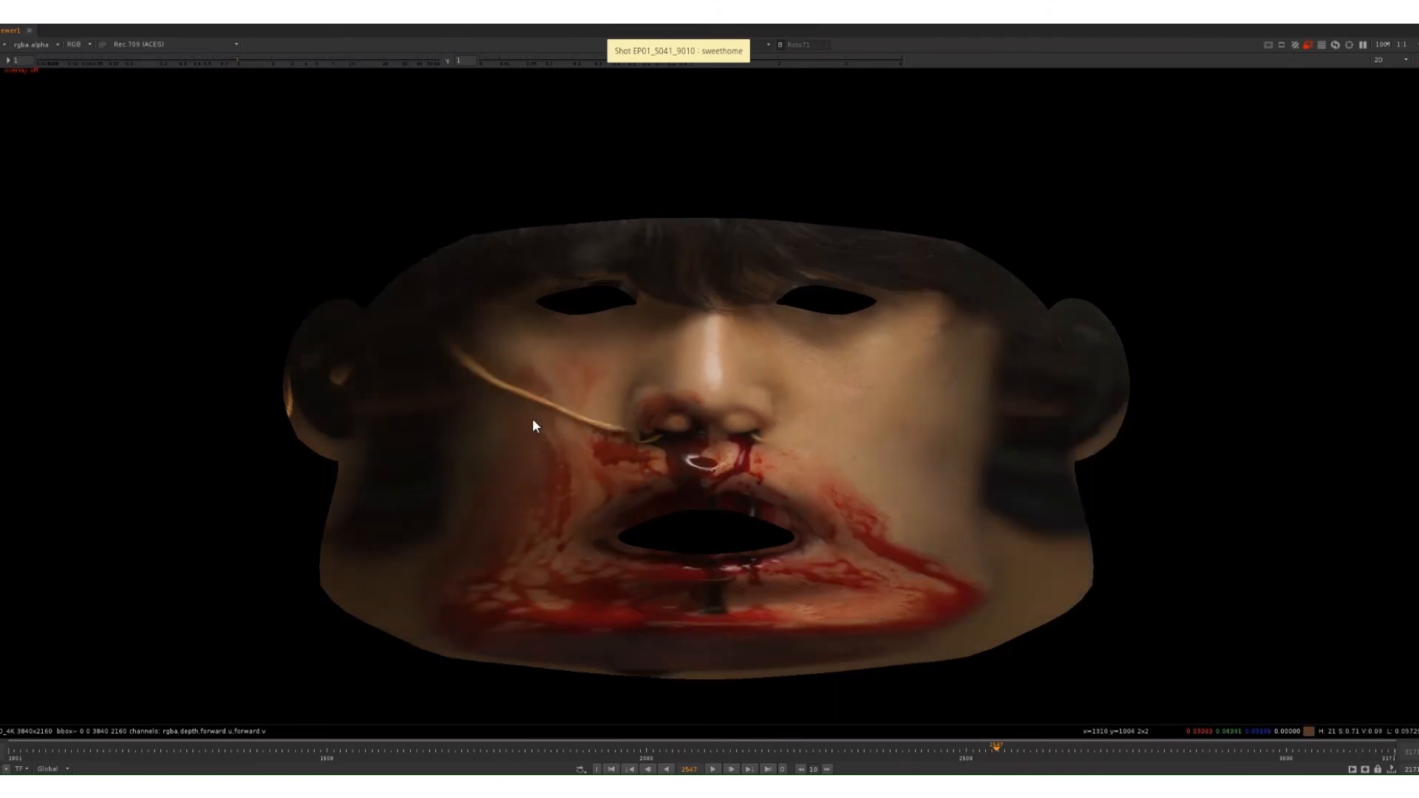
{"action": "key", "text": "1"}
{"action": "middle_click_drag", "start_coordinate": [522, 493], "coordinate": [369, 455]}
{"action": "key", "text": "2"}
{"action": "middle_click_drag", "start_coordinate": [167, 378], "coordinate": [593, 531]}
{"action": "key", "text": "1"}
{"action": "middle_click_drag", "start_coordinate": [999, 562], "coordinate": [244, 416]}
{"action": "key", "text": "2"}
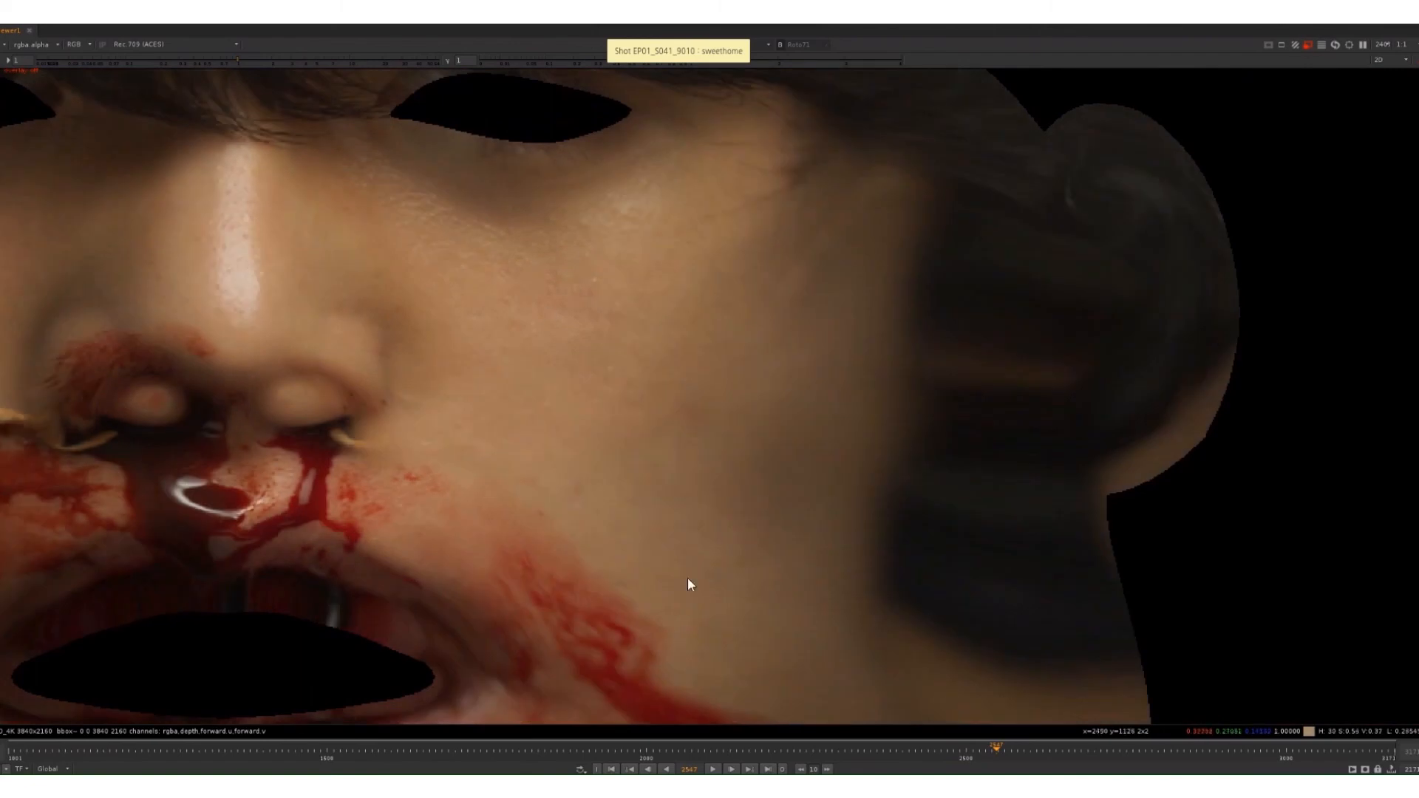
{"action": "middle_click_drag", "start_coordinate": [584, 442], "coordinate": [713, 469]}
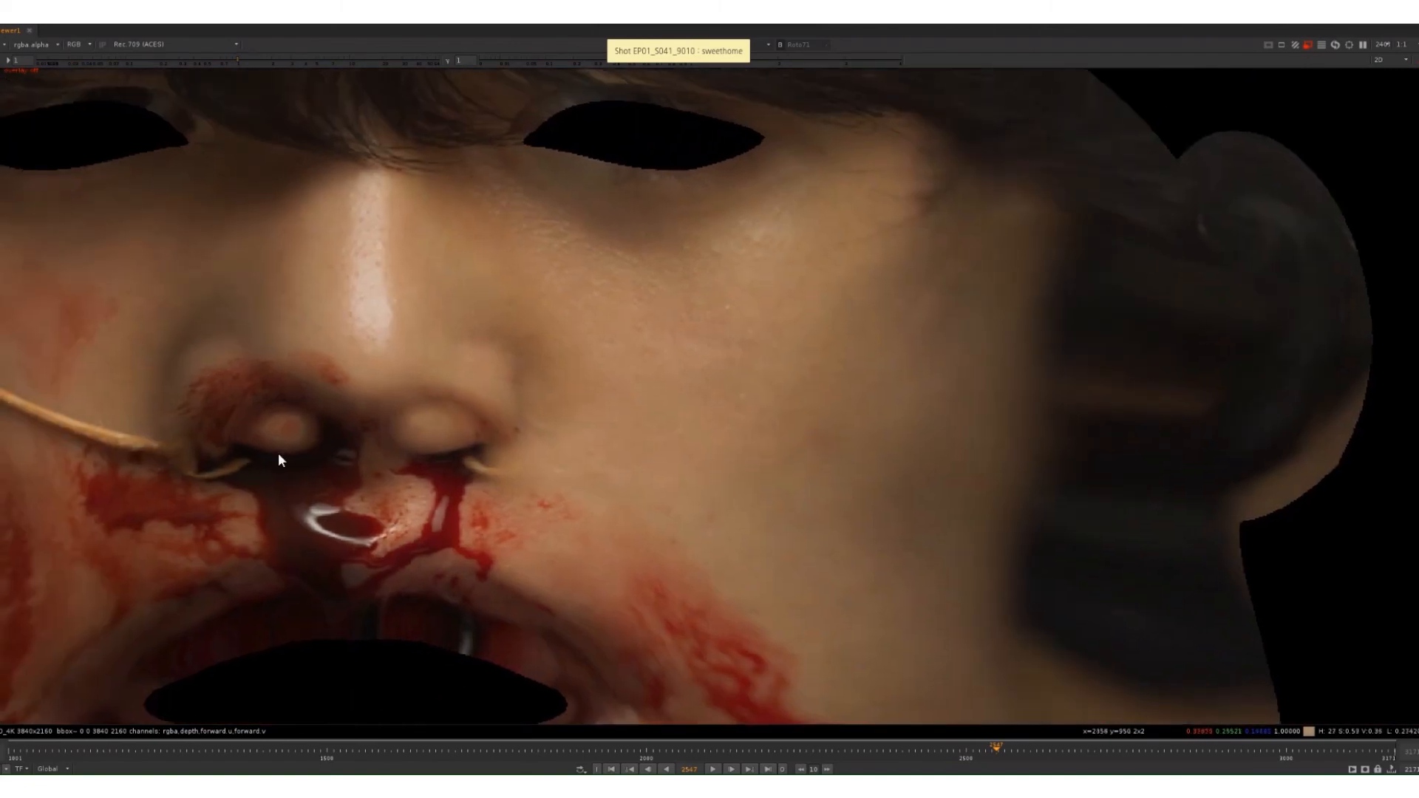
{"action": "middle_click_drag", "start_coordinate": [279, 459], "coordinate": [963, 528]}
{"action": "scroll", "coordinate": [677, 470], "scroll_direction": "down", "scroll_amount": 5}
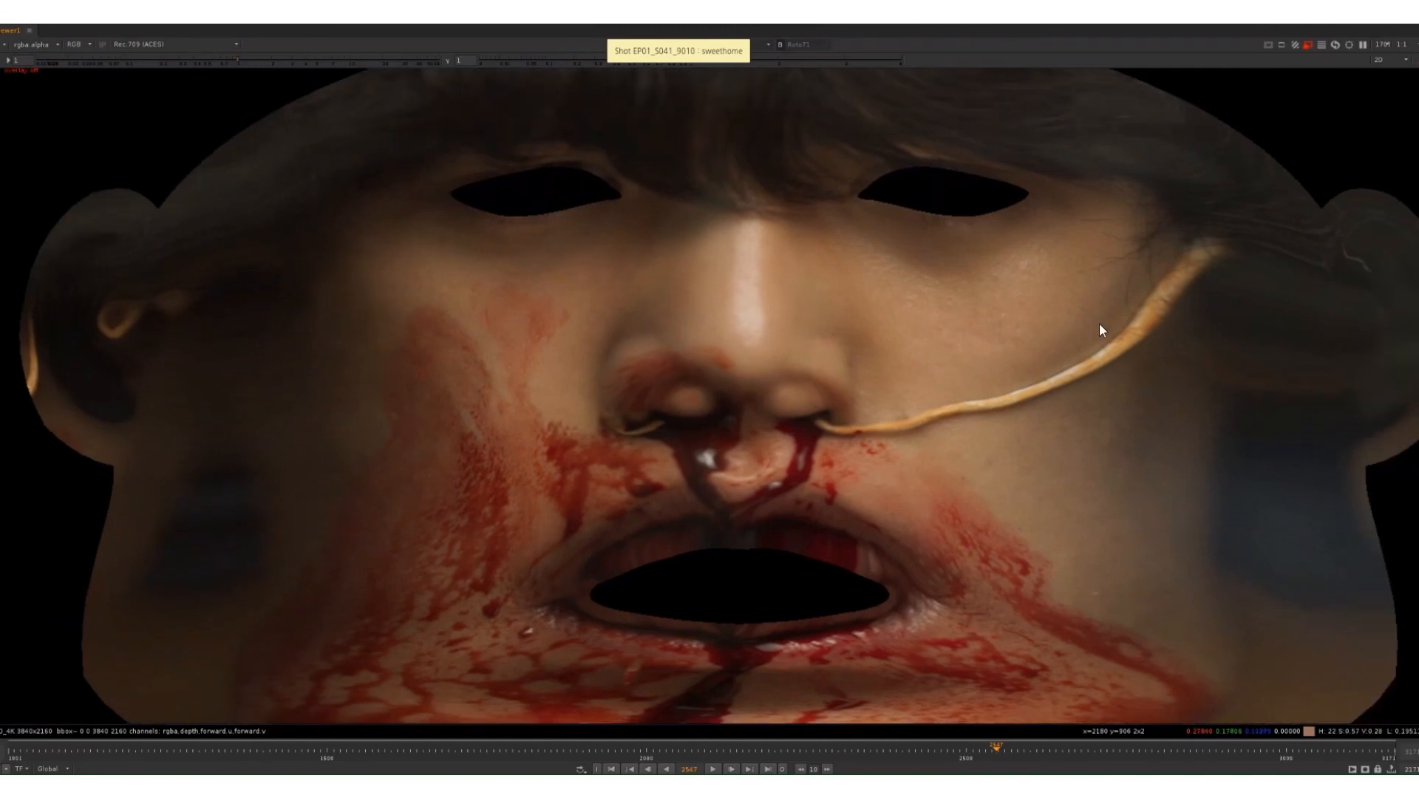
{"action": "middle_click_drag", "start_coordinate": [1099, 322], "coordinate": [1068, 333]}
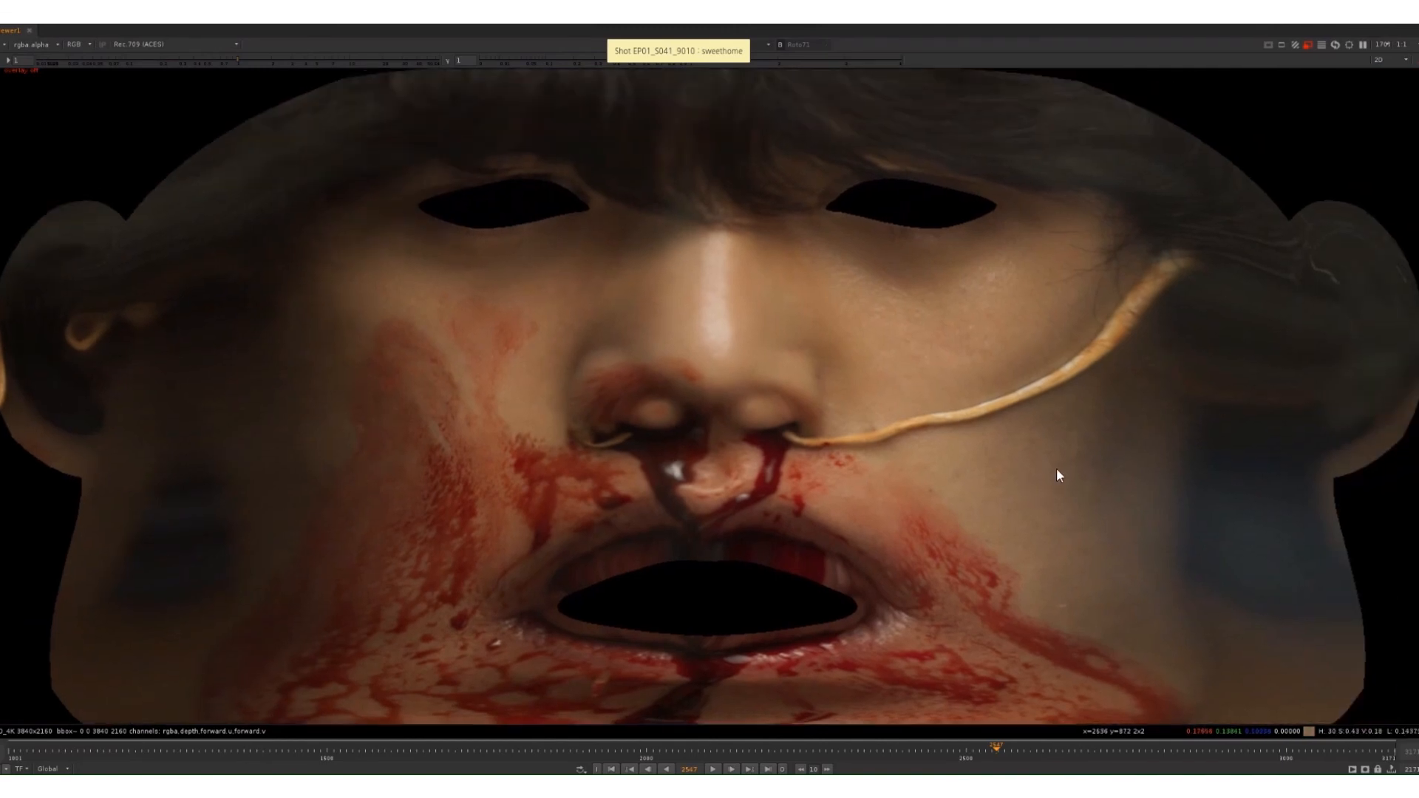
- Switch between both viewer inputs again to compare the tube and cheek areas, ending on the first input
{"action": "key", "text": "2"}
{"action": "key", "text": "1"}
{"action": "middle_click_drag", "start_coordinate": [284, 293], "coordinate": [439, 326]}
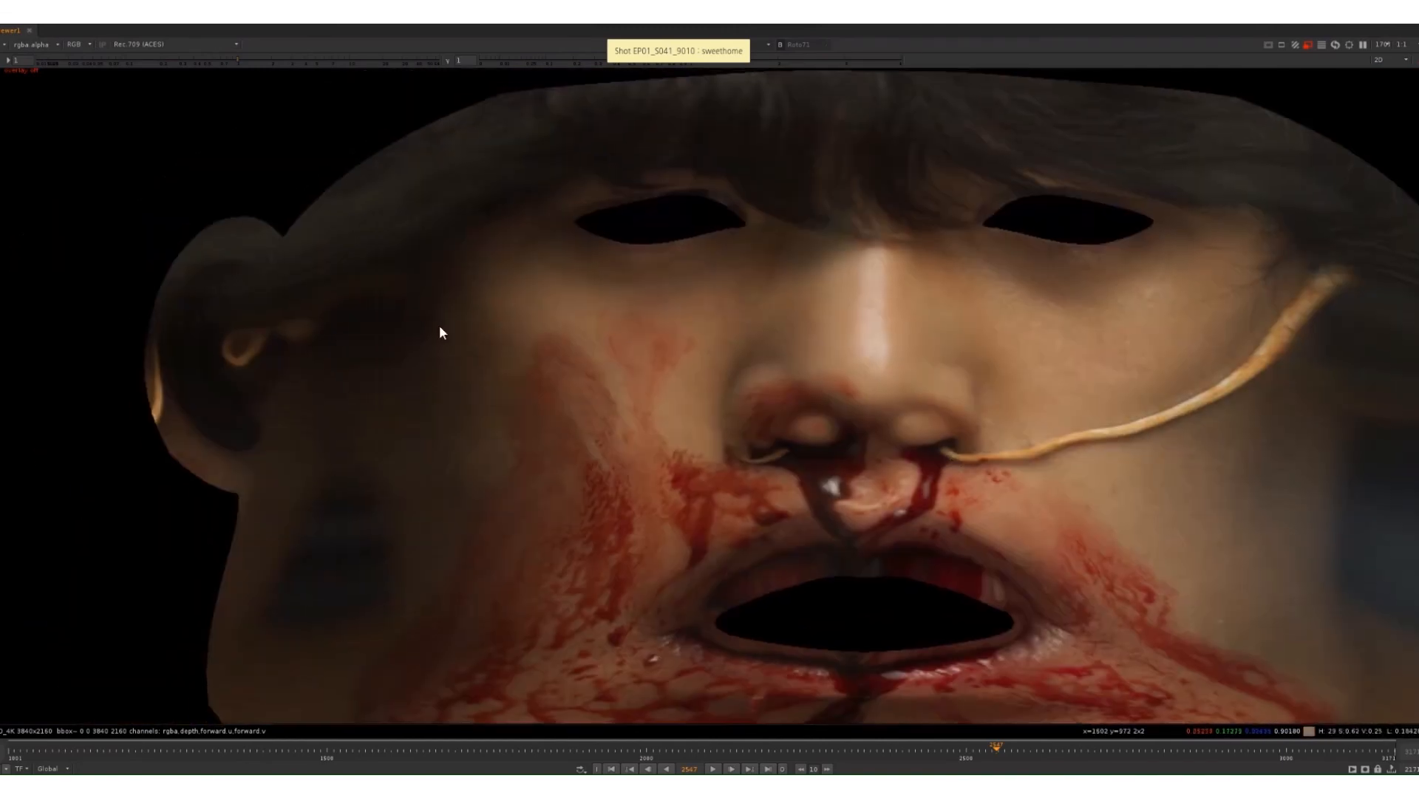
{"action": "middle_click_drag", "start_coordinate": [636, 517], "coordinate": [587, 514]}
{"action": "scroll", "coordinate": [600, 485], "scroll_direction": "down", "scroll_amount": 2}
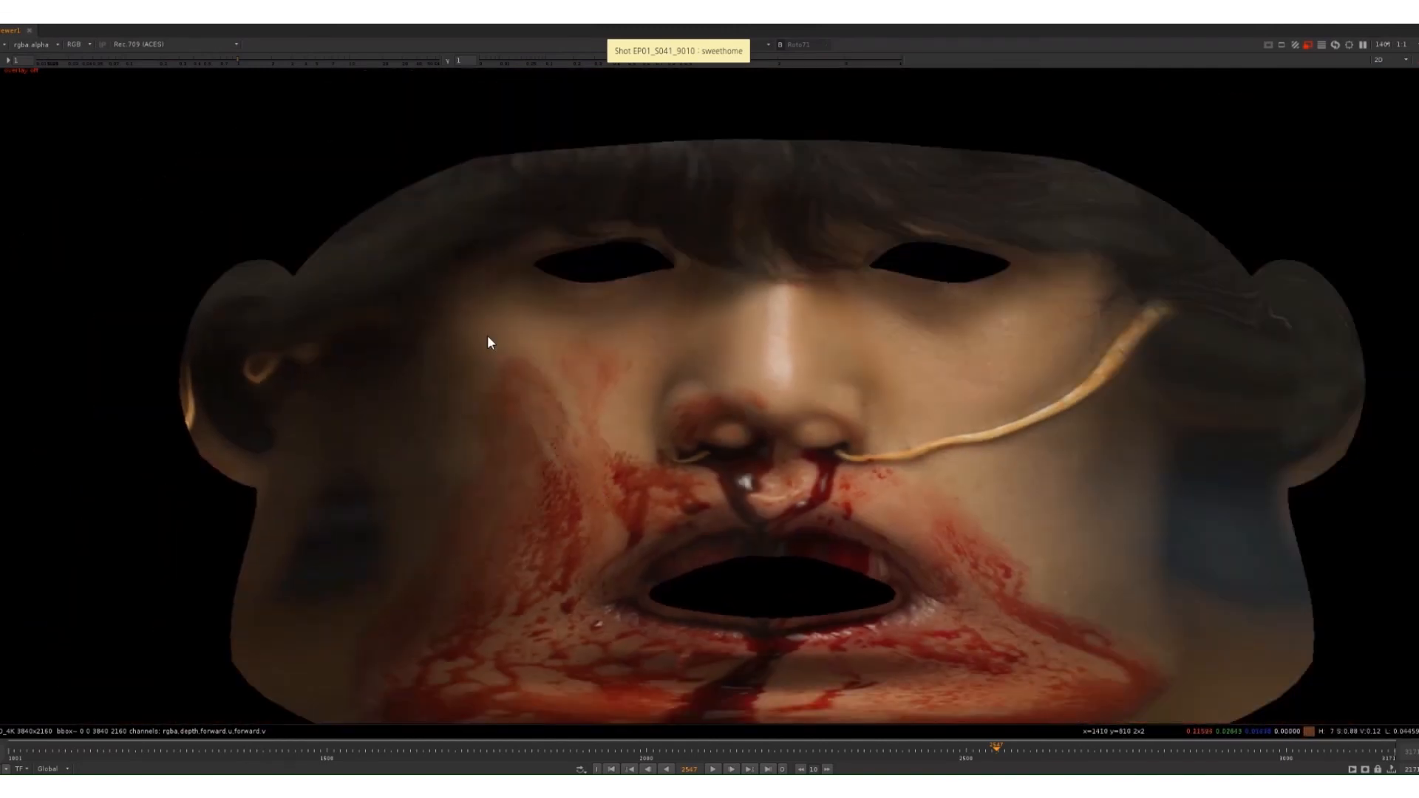
{"action": "scroll", "coordinate": [623, 397], "scroll_direction": "up", "scroll_amount": 2}
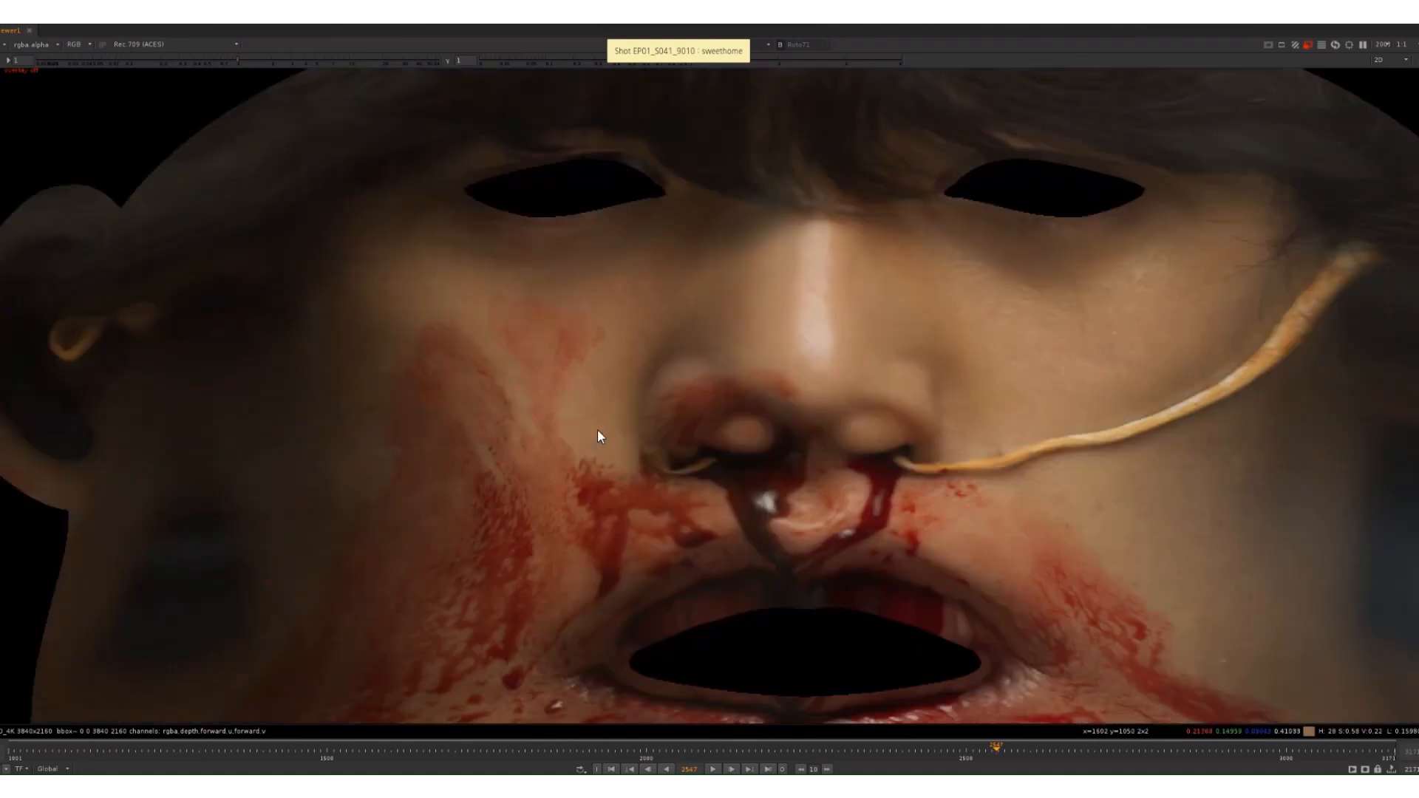
{"action": "key", "text": "2"}
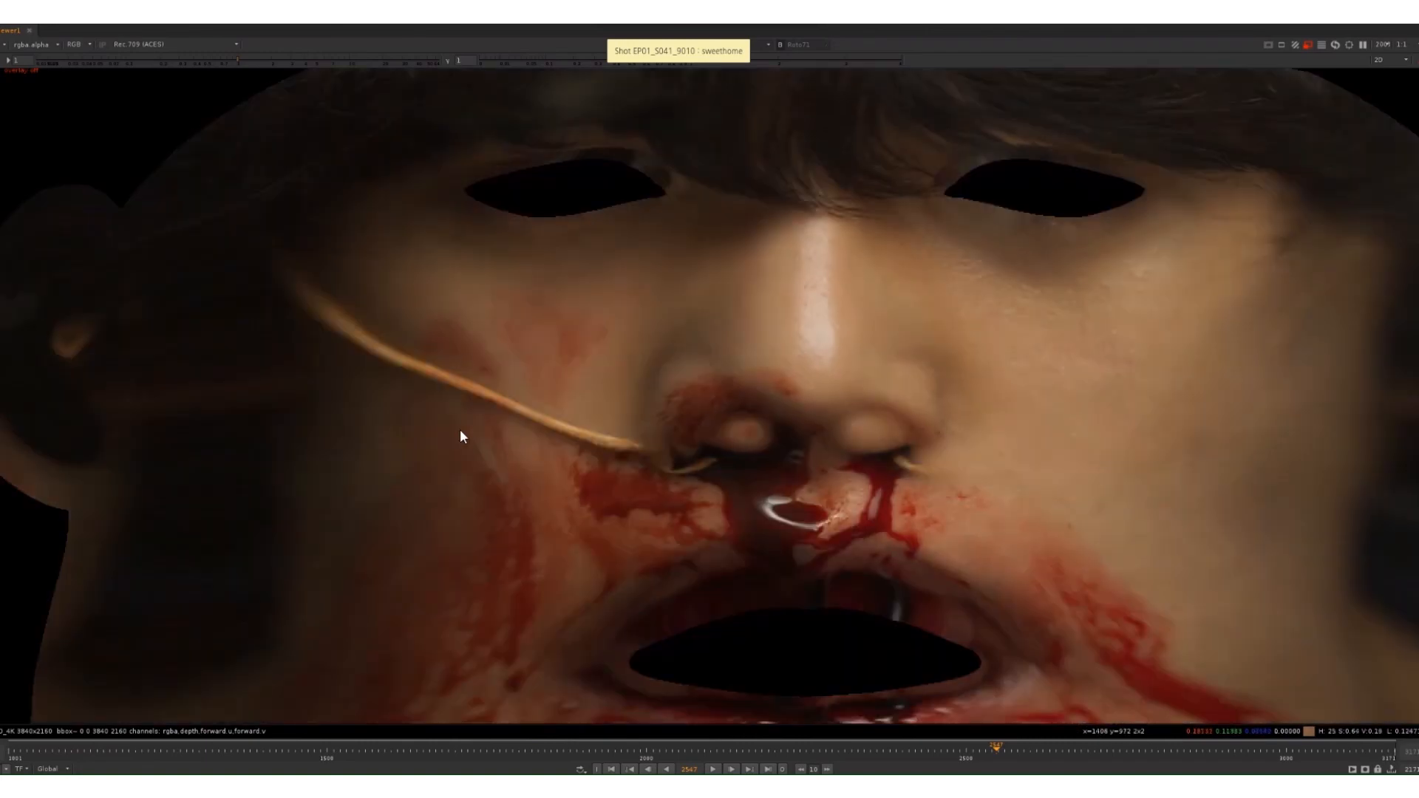
{"action": "scroll", "coordinate": [961, 469], "scroll_direction": "down", "scroll_amount": 1}
{"action": "scroll", "coordinate": [902, 468], "scroll_direction": "right", "scroll_amount": 2}
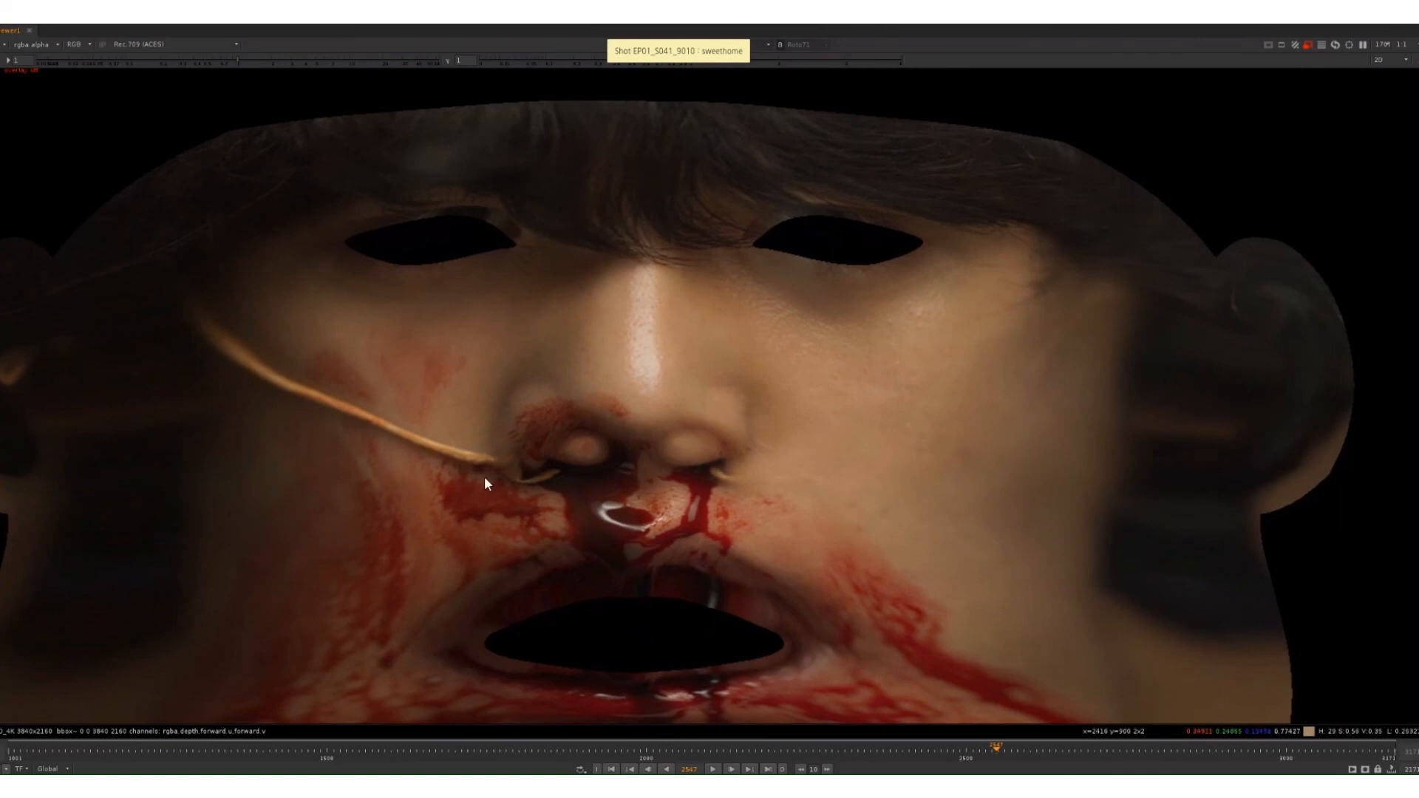
{"action": "key", "text": "1"}
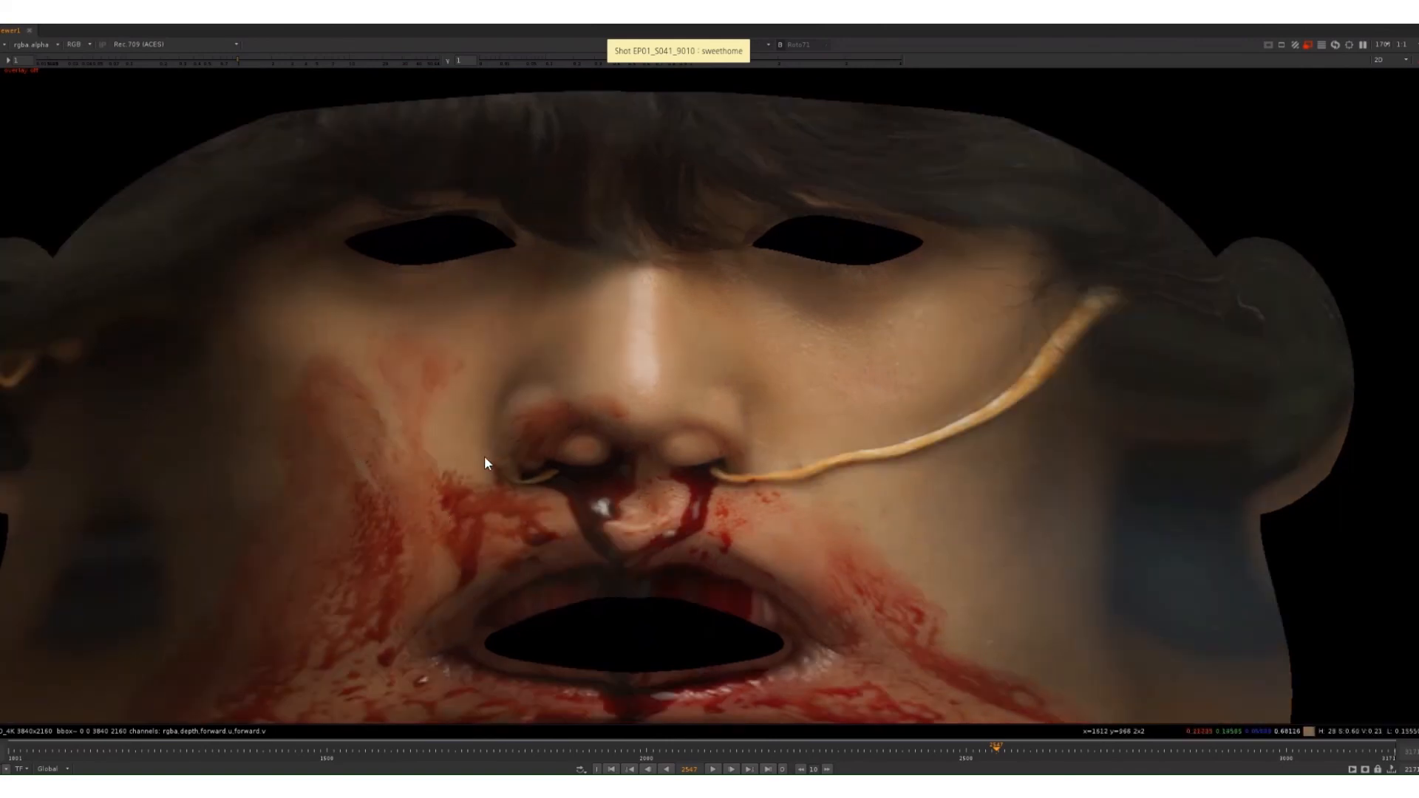
- View the outputs of Defocus2 and the other branch's Premult node, and inspect the isolated cheek patch in the enlarged viewer
{"action": "key", "text": "space"}
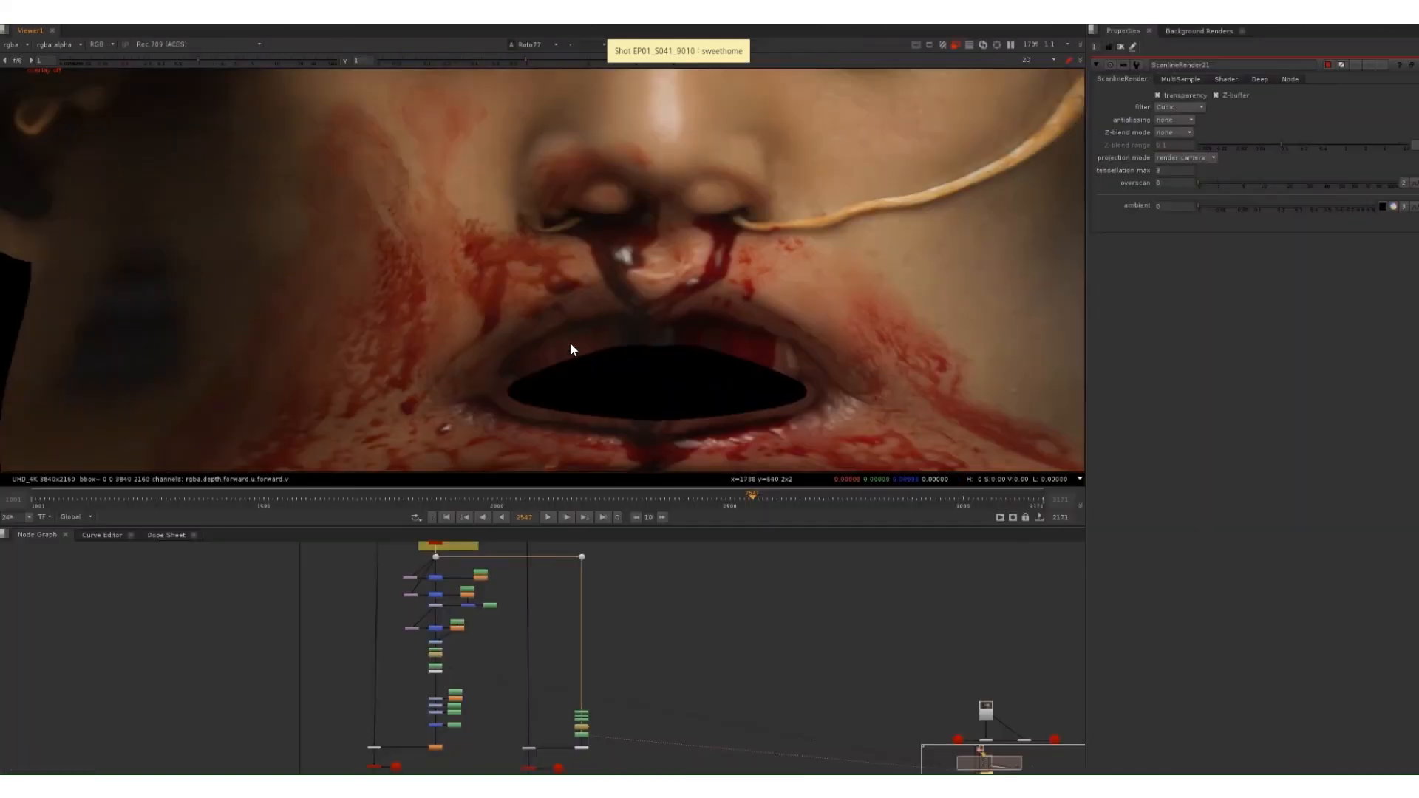
{"action": "scroll", "coordinate": [476, 654], "scroll_direction": "up", "scroll_amount": 8}
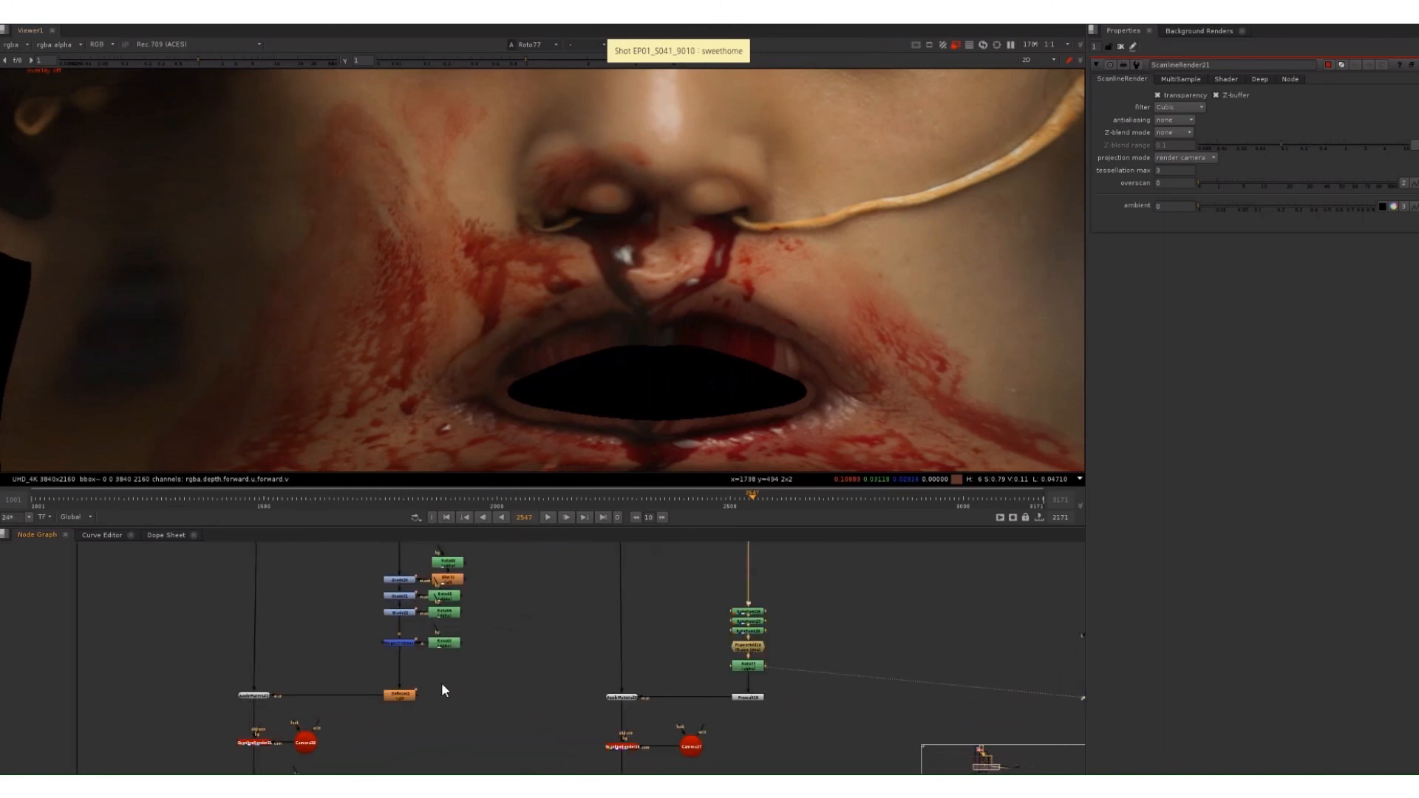
{"action": "left_click", "coordinate": [388, 698]}
{"action": "key", "text": "1"}
{"action": "middle_click_drag", "start_coordinate": [745, 758], "coordinate": [552, 711]}
{"action": "left_click", "coordinate": [620, 655]}
{"action": "key", "text": "space"}
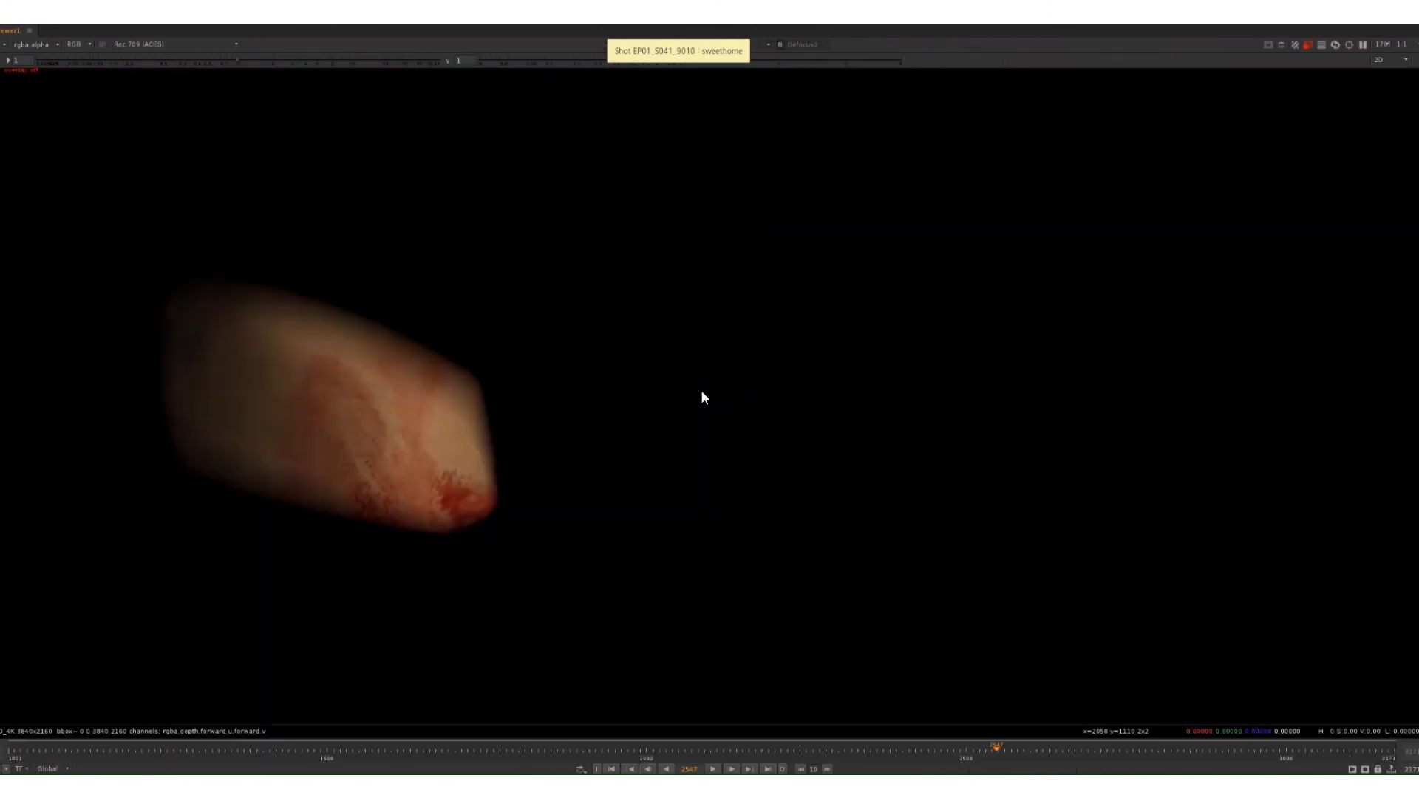
{"action": "scroll", "coordinate": [702, 554], "scroll_direction": "down", "scroll_amount": 2}
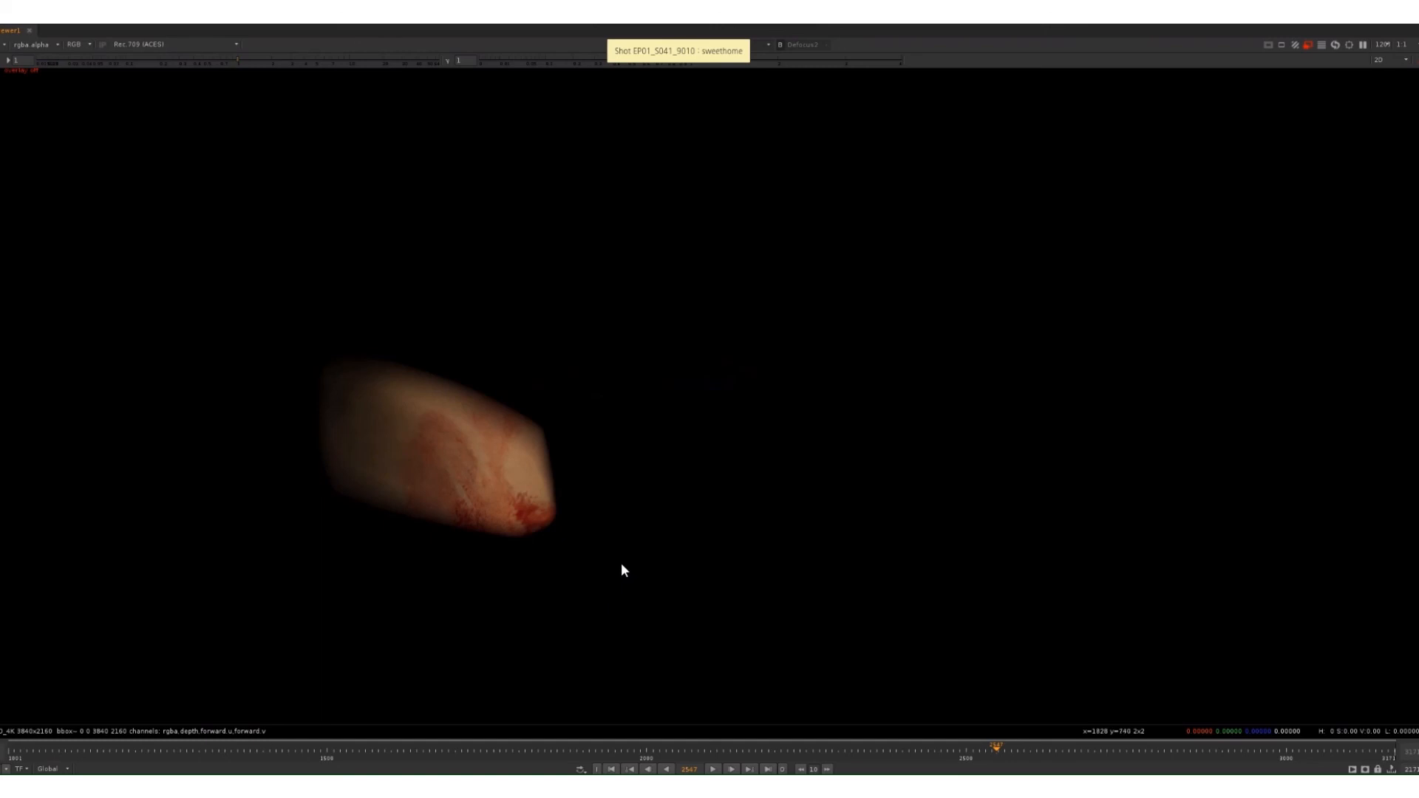
- Restore the full layout, examine the connection from Defocus2 to ApplyMaterial21's mat input, and select ScanlineRender21
{"action": "key", "text": "space"}
{"action": "middle_click_drag", "start_coordinate": [428, 658], "coordinate": [565, 660]}
{"action": "middle_click_drag", "start_coordinate": [457, 692], "coordinate": [561, 708]}
{"action": "scroll", "coordinate": [437, 642], "scroll_direction": "up", "scroll_amount": 3}
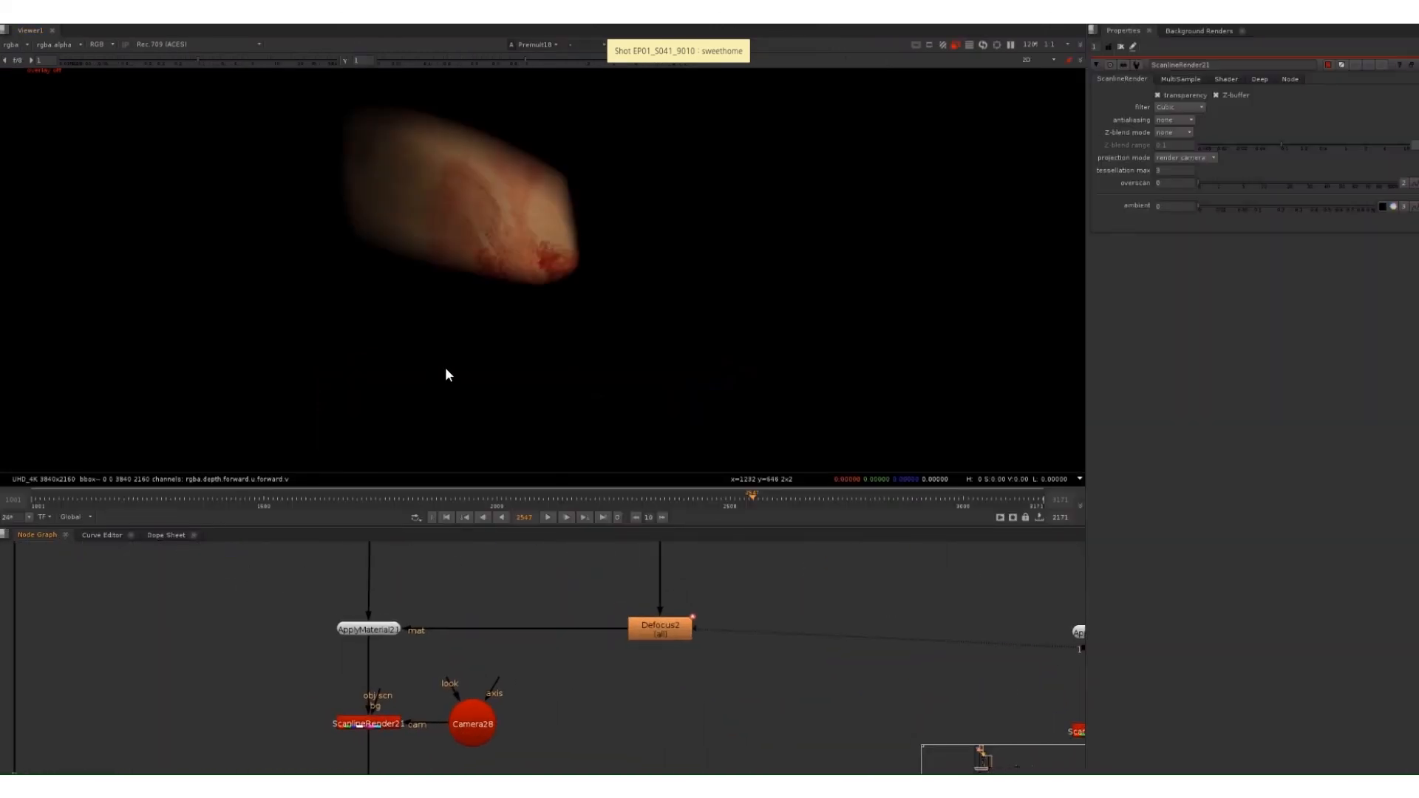
{"action": "middle_click_drag", "start_coordinate": [389, 678], "coordinate": [463, 684]}
{"action": "scroll", "coordinate": [464, 677], "scroll_direction": "up", "scroll_amount": 2}
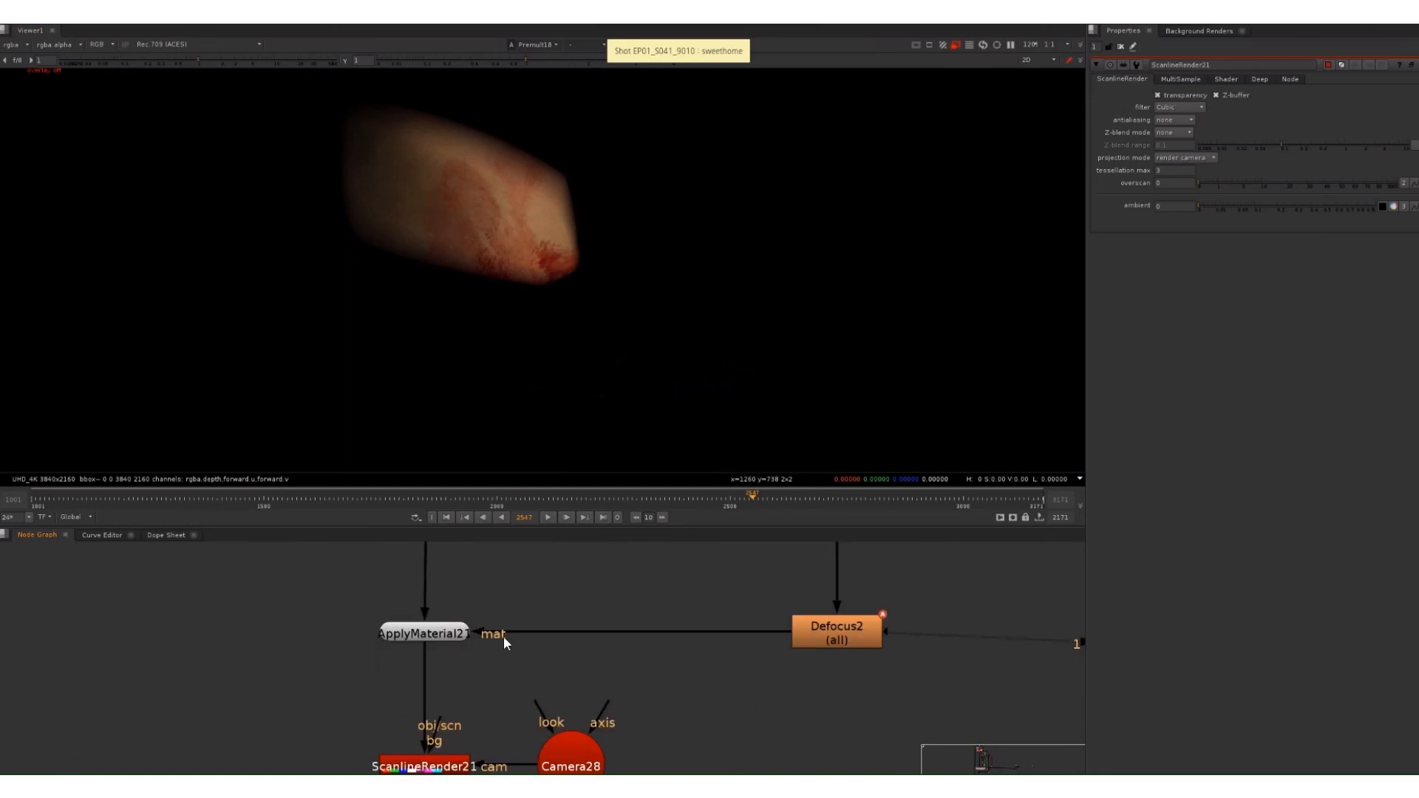
{"action": "middle_click_drag", "start_coordinate": [504, 636], "coordinate": [504, 599]}
{"action": "left_click", "coordinate": [452, 729]}
{"action": "scroll", "coordinate": [568, 642], "scroll_direction": "down", "scroll_amount": 8}
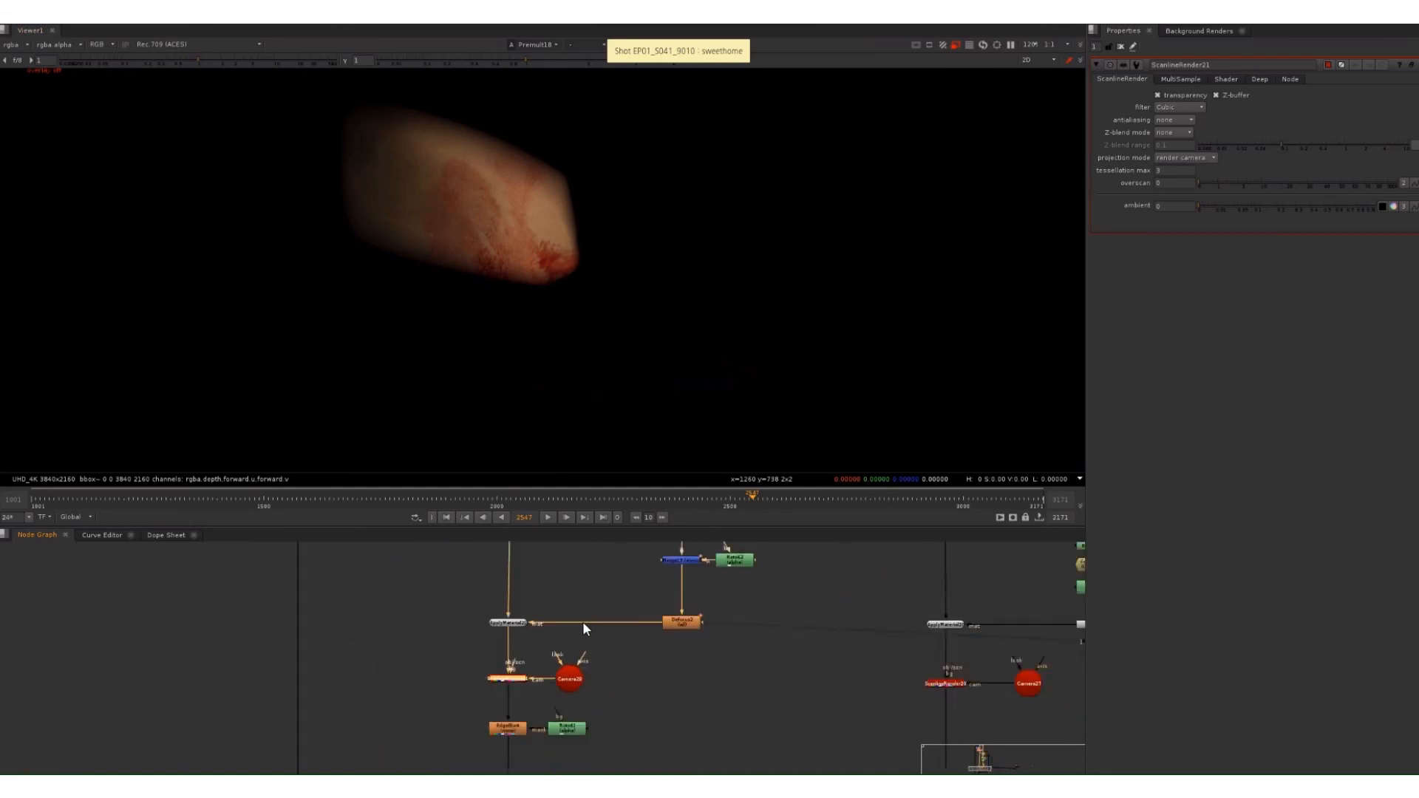
- Trace the geometry line back up to the face track group and open the properties of FaceTracker14
{"action": "middle_click_drag", "start_coordinate": [564, 556], "coordinate": [559, 769]}
{"action": "middle_click_drag", "start_coordinate": [559, 608], "coordinate": [548, 641]}
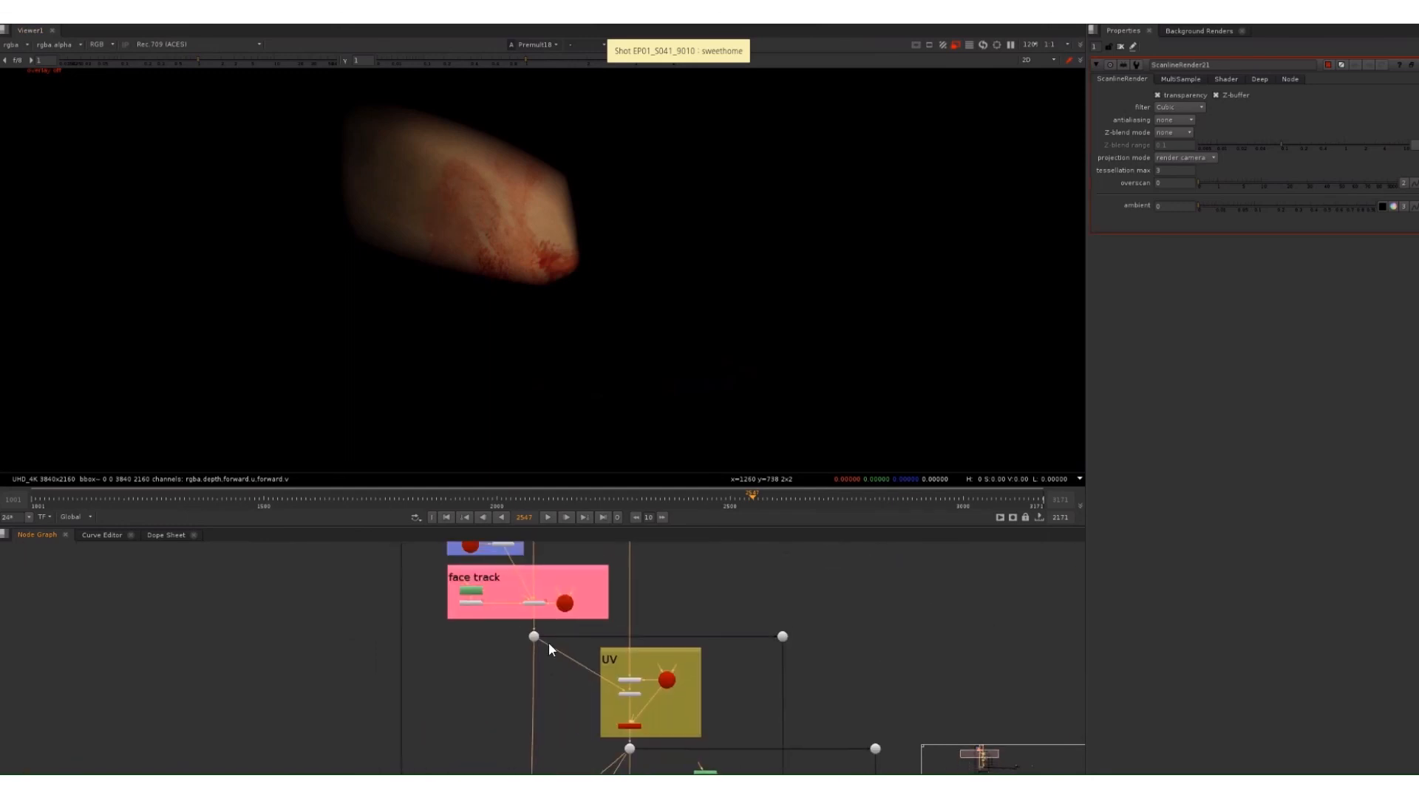
{"action": "scroll", "coordinate": [544, 615], "scroll_direction": "up", "scroll_amount": 6}
{"action": "double_click", "coordinate": [523, 572]}
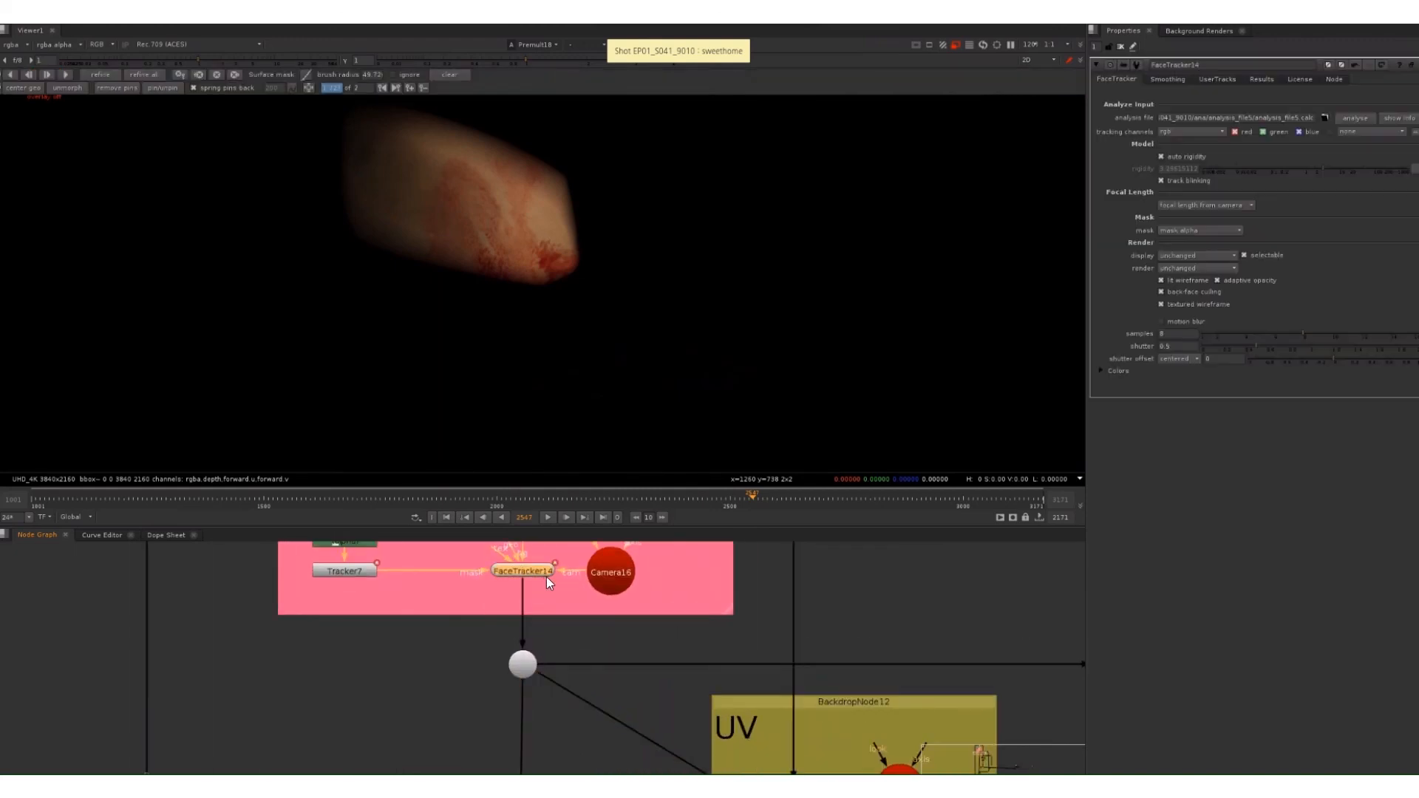
- Open the properties of ScanlineRender21 below ApplyMaterial21 and view its rendered cheek patch
{"action": "middle_click_drag", "start_coordinate": [609, 713], "coordinate": [567, 661]}
{"action": "scroll", "coordinate": [566, 661], "scroll_direction": "down", "scroll_amount": 4}
{"action": "middle_click_drag", "start_coordinate": [562, 770], "coordinate": [547, 618]}
{"action": "middle_click_drag", "start_coordinate": [558, 685], "coordinate": [522, 706]}
{"action": "scroll", "coordinate": [522, 700], "scroll_direction": "up", "scroll_amount": 5}
{"action": "double_click", "coordinate": [469, 628]}
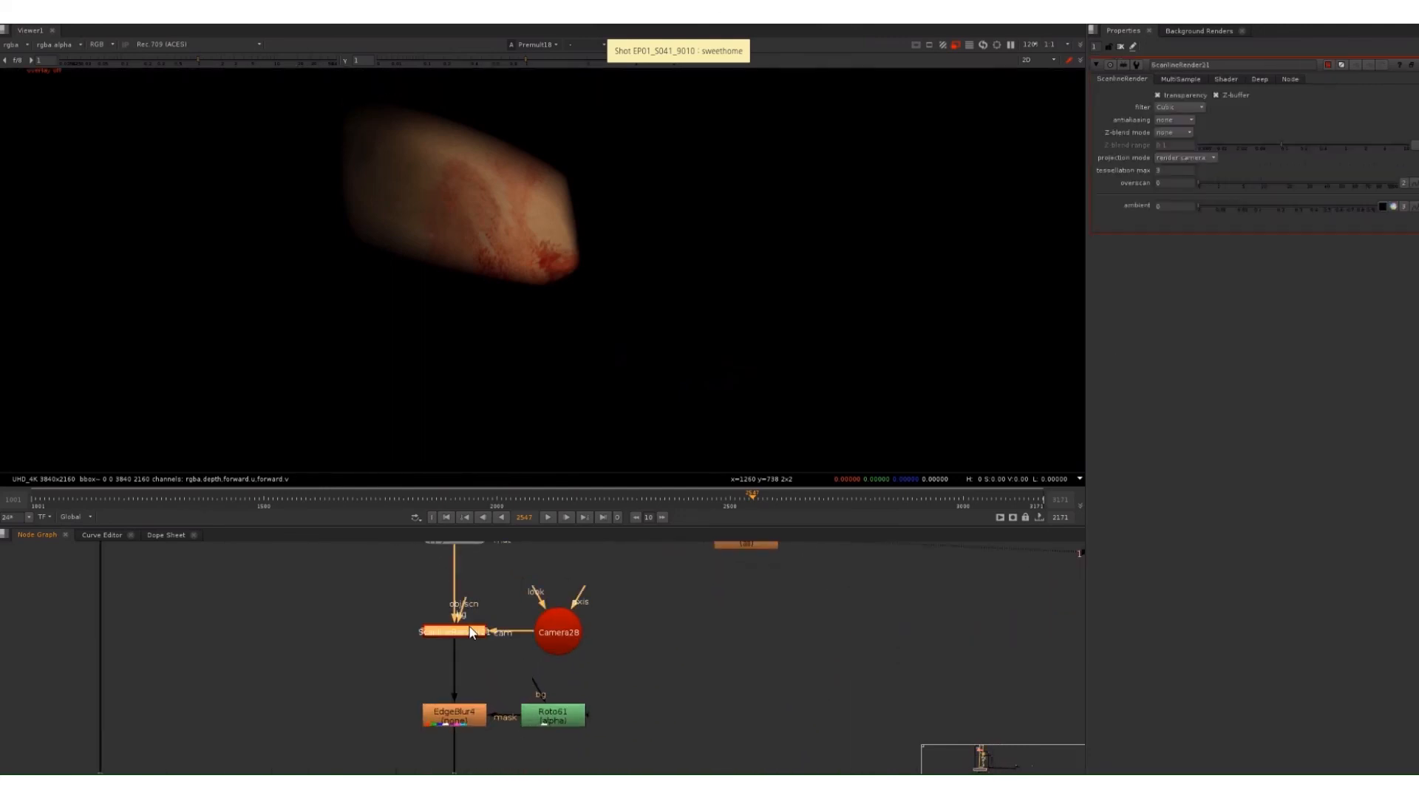
{"action": "key", "text": "1"}
{"action": "scroll", "coordinate": [519, 730], "scroll_direction": "up", "scroll_amount": 2}
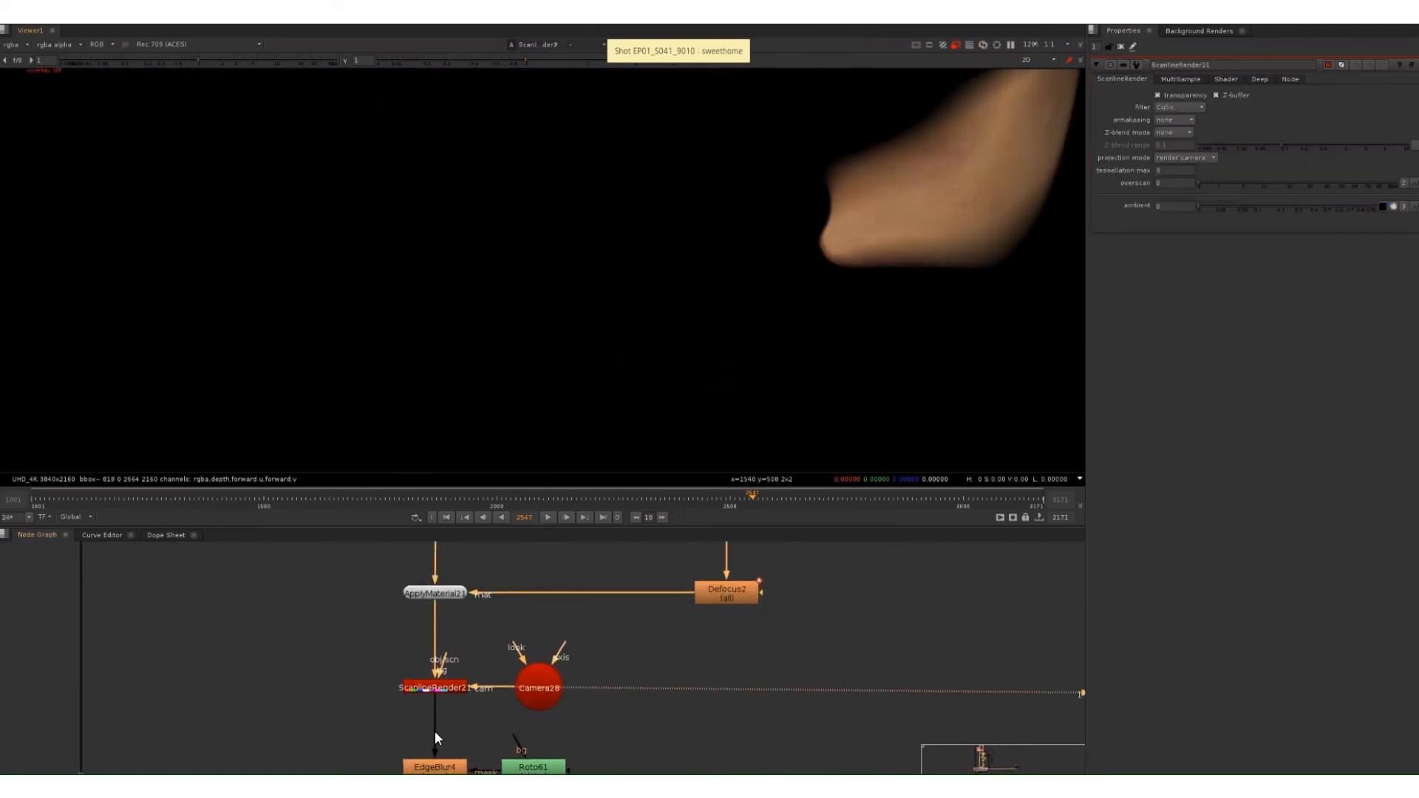
- Open the properties of the ScanlineRender node in the second patch branch beside Camera27 and view its output
{"action": "scroll", "coordinate": [434, 731], "scroll_direction": "down", "scroll_amount": 2}
{"action": "middle_click_drag", "start_coordinate": [453, 717], "coordinate": [428, 655]}
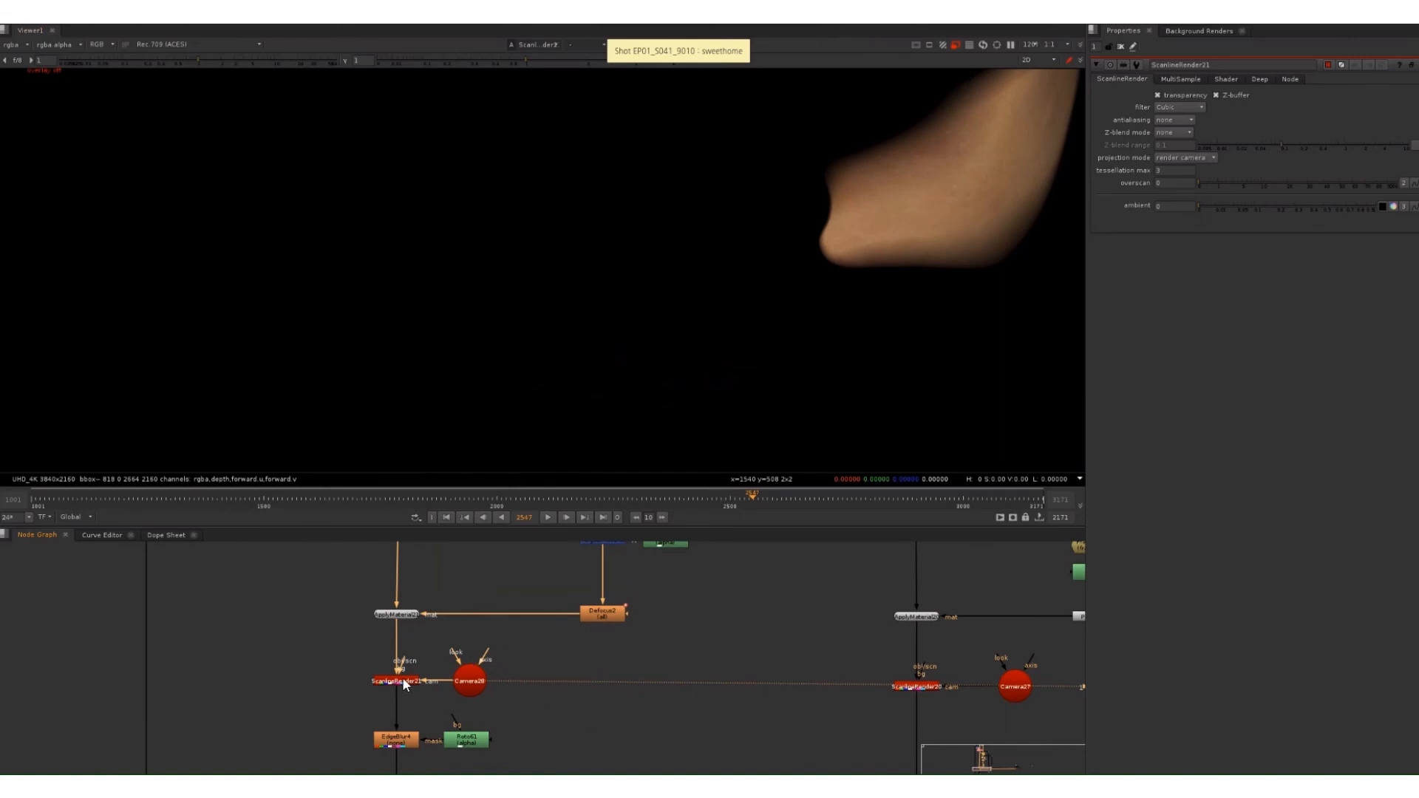
{"action": "middle_click_drag", "start_coordinate": [516, 716], "coordinate": [139, 687]}
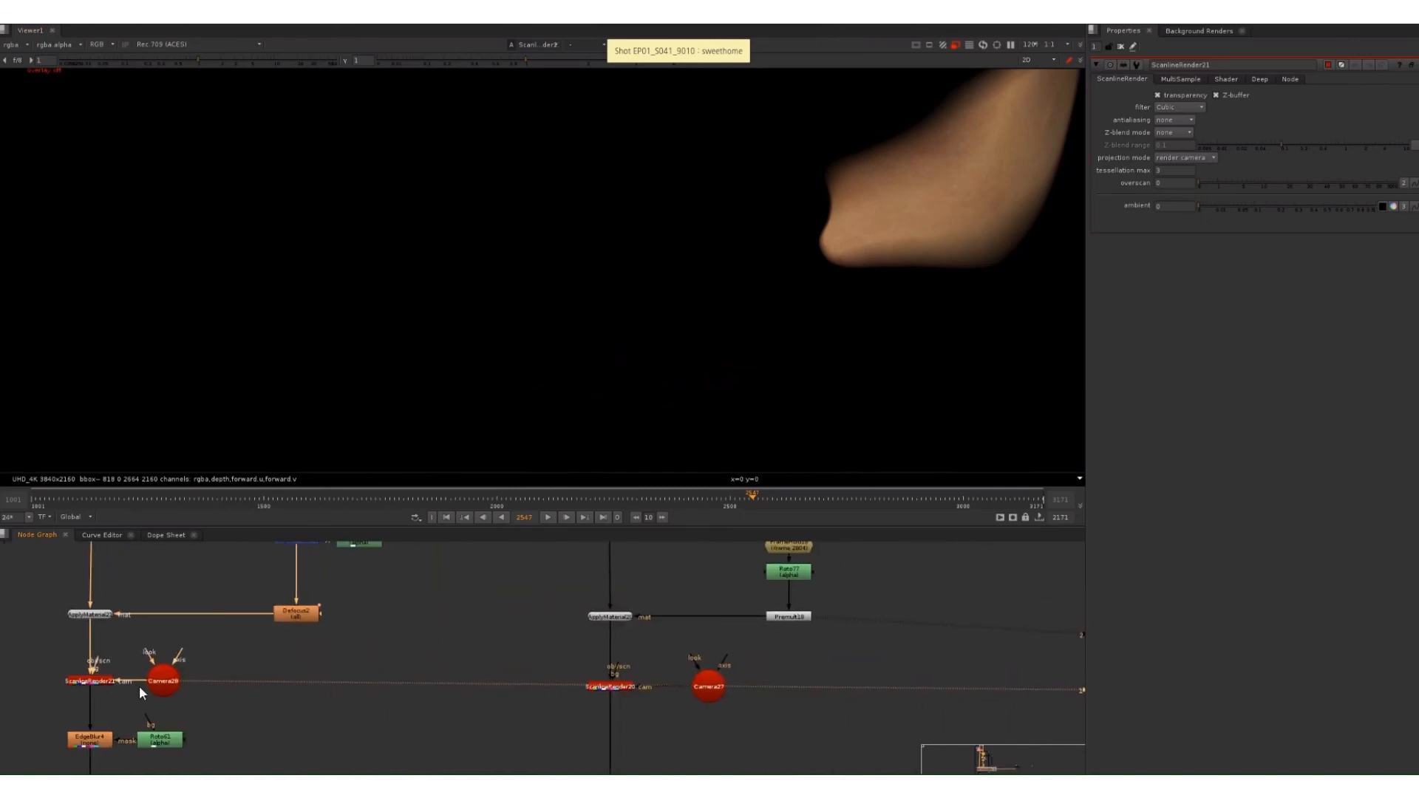
{"action": "middle_click_drag", "start_coordinate": [535, 710], "coordinate": [430, 710]}
{"action": "double_click", "coordinate": [521, 689]}
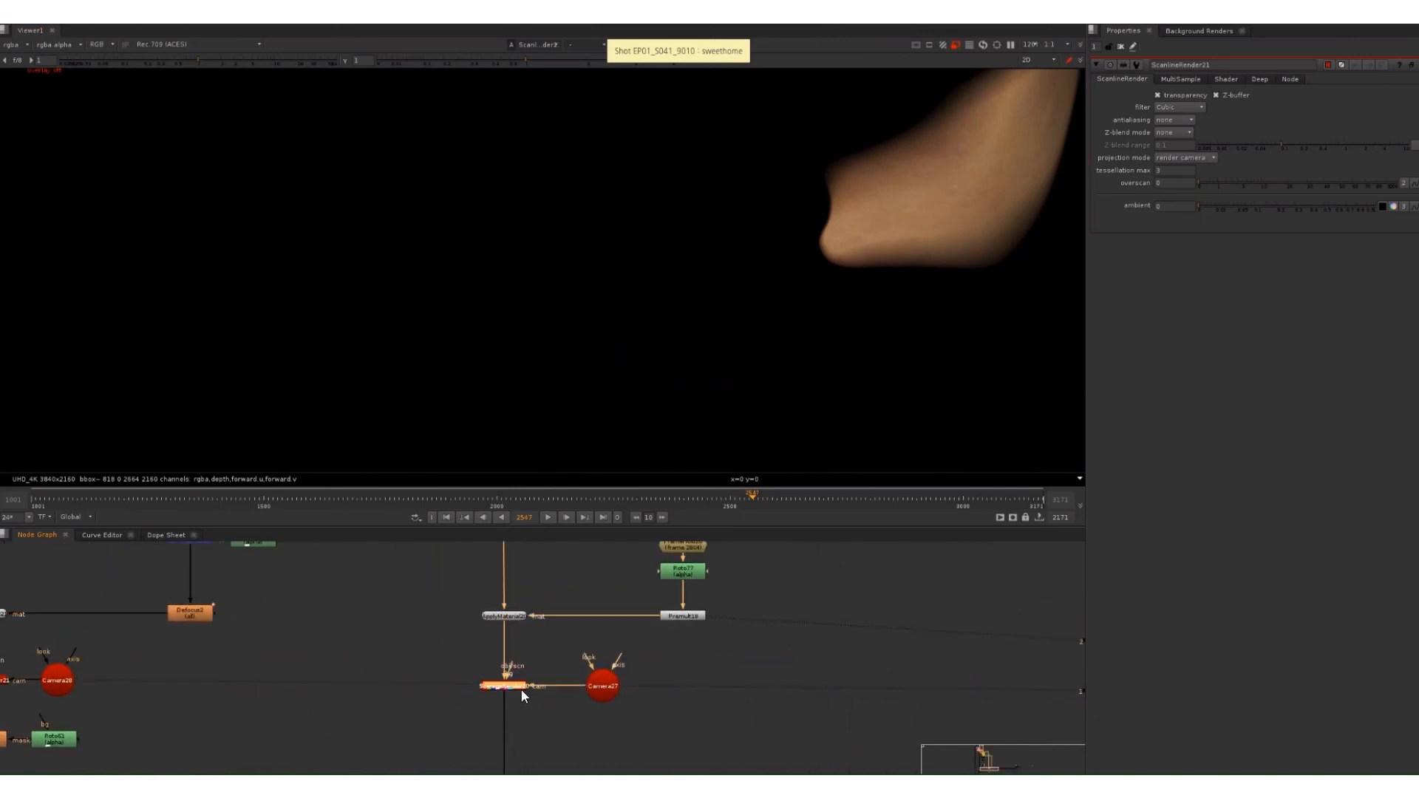
{"action": "key", "text": "1"}
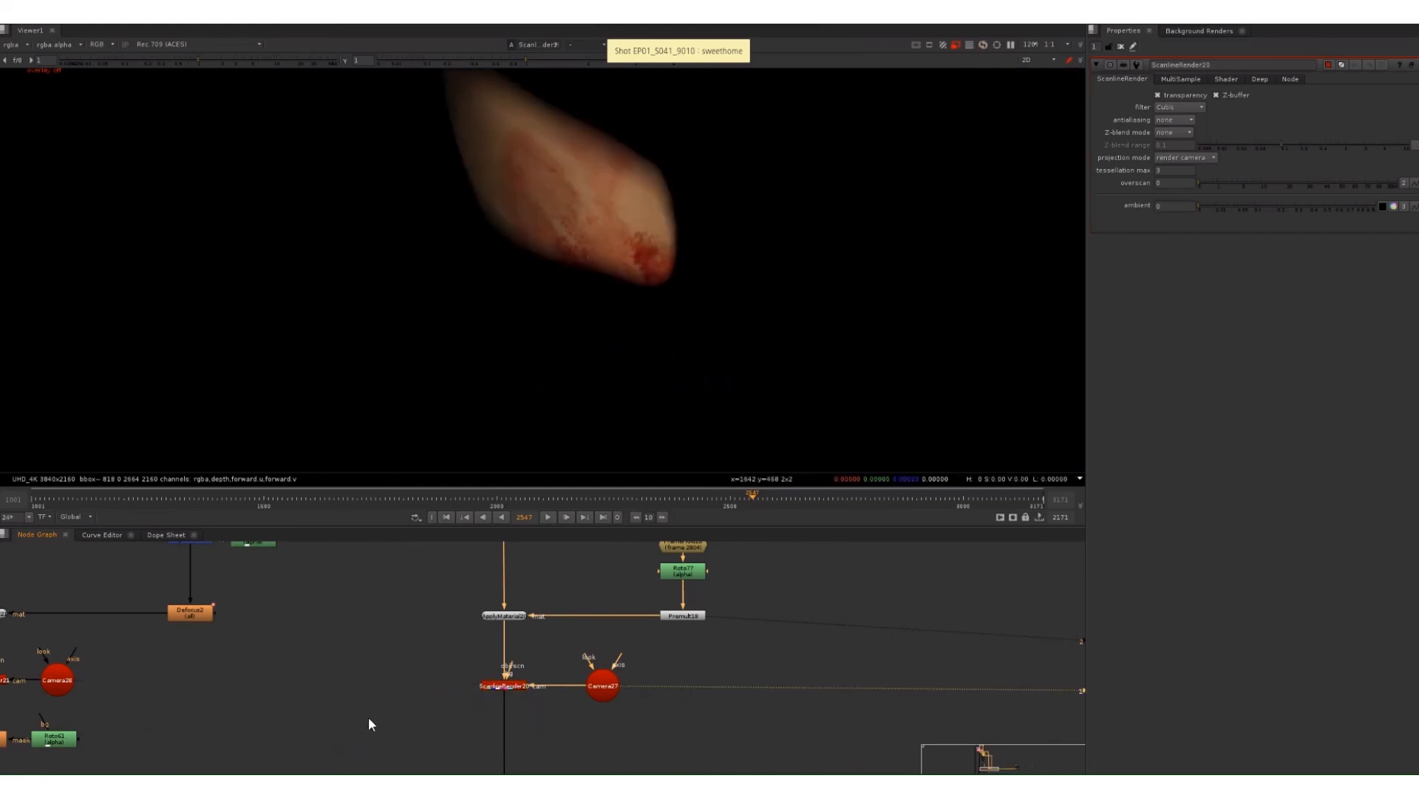
- Examine the nodes below both ScanlineRender branches, following the merges down to where they join the main plate line
{"action": "scroll", "coordinate": [368, 716], "scroll_direction": "down", "scroll_amount": 2}
{"action": "middle_click_drag", "start_coordinate": [329, 695], "coordinate": [495, 634]}
{"action": "scroll", "coordinate": [494, 627], "scroll_direction": "down", "scroll_amount": 2}
{"action": "middle_click_drag", "start_coordinate": [386, 685], "coordinate": [451, 649]}
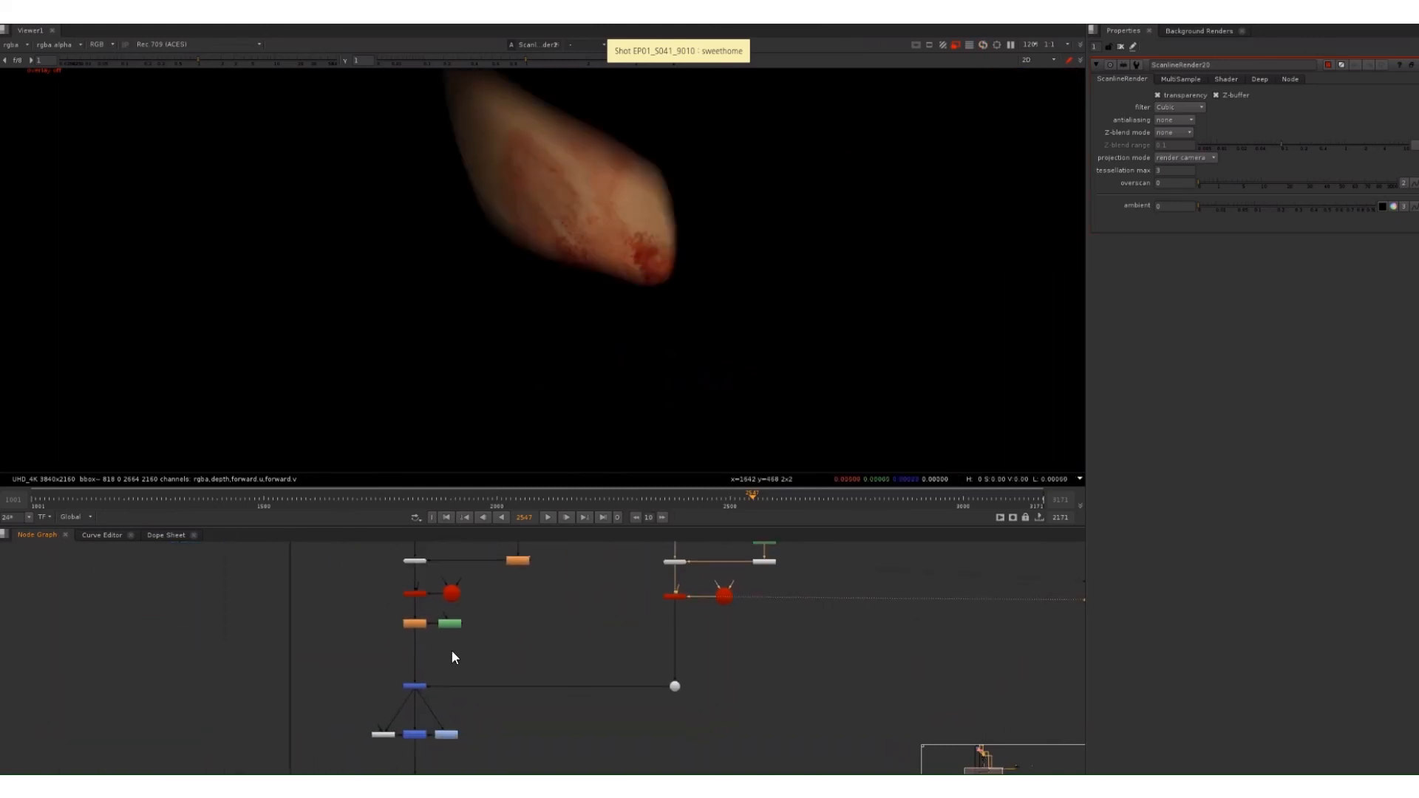
{"action": "scroll", "coordinate": [424, 667], "scroll_direction": "up", "scroll_amount": 2}
{"action": "scroll", "coordinate": [438, 674], "scroll_direction": "down", "scroll_amount": 3}
{"action": "middle_click_drag", "start_coordinate": [403, 722], "coordinate": [459, 659]}
{"action": "scroll", "coordinate": [442, 658], "scroll_direction": "up", "scroll_amount": 1}
{"action": "middle_click_drag", "start_coordinate": [385, 686], "coordinate": [437, 684]}
{"action": "scroll", "coordinate": [433, 699], "scroll_direction": "up", "scroll_amount": 1}
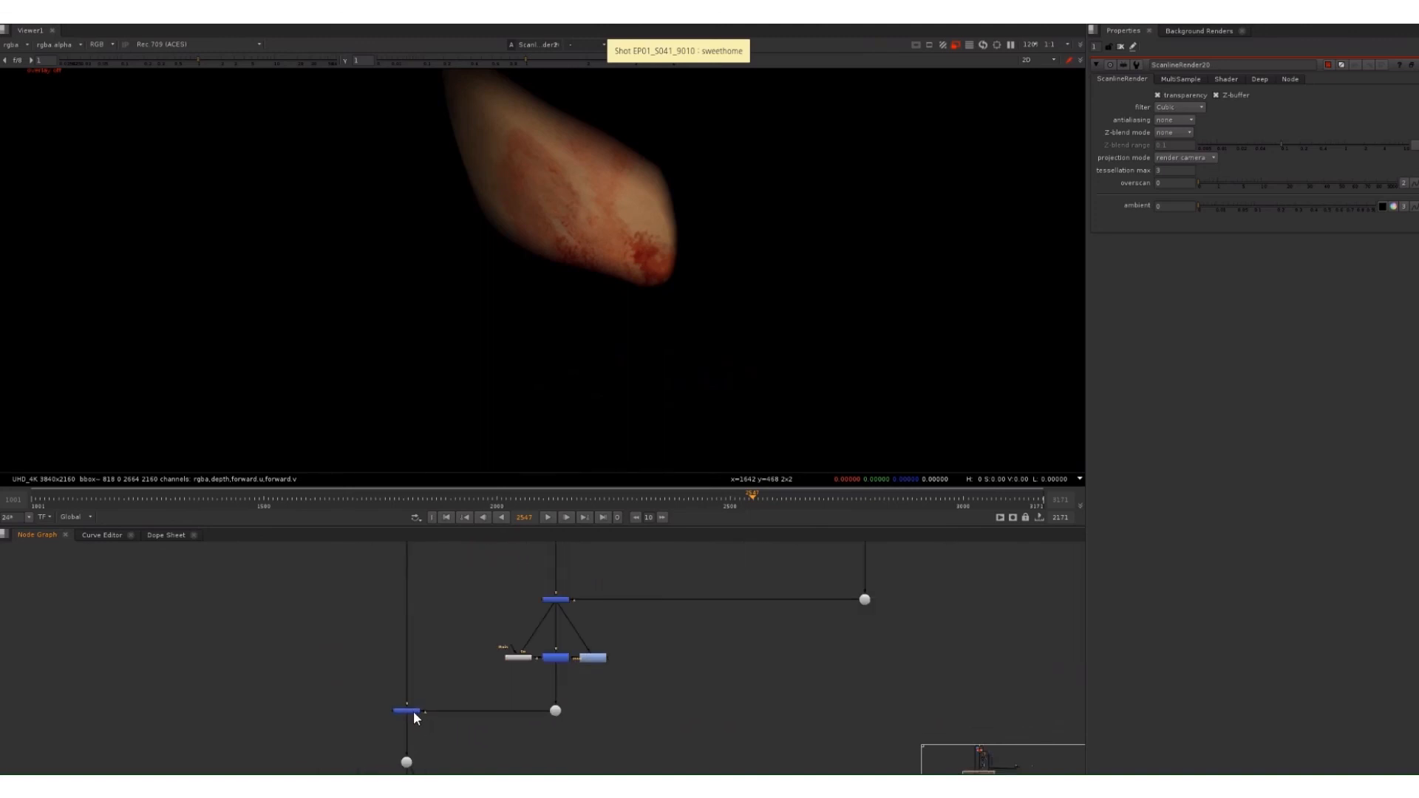
- Open the properties of Merge19 on the main plate line and view its composited face in a full-window viewer
{"action": "double_click", "coordinate": [413, 711]}
{"action": "key", "text": "1"}
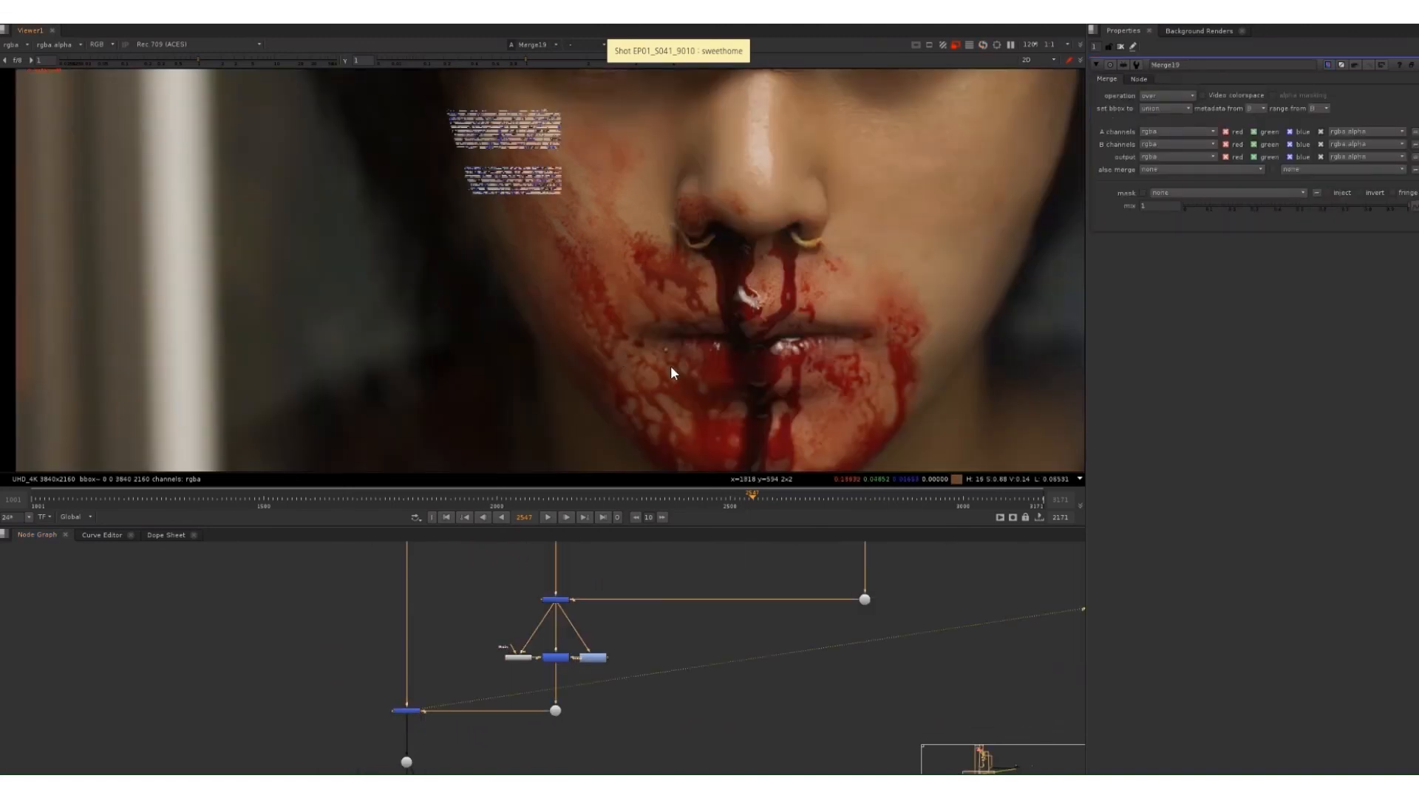
{"action": "right_click", "coordinate": [627, 318]}
{"action": "left_click", "coordinate": [855, 303]}
{"action": "key", "text": "space"}
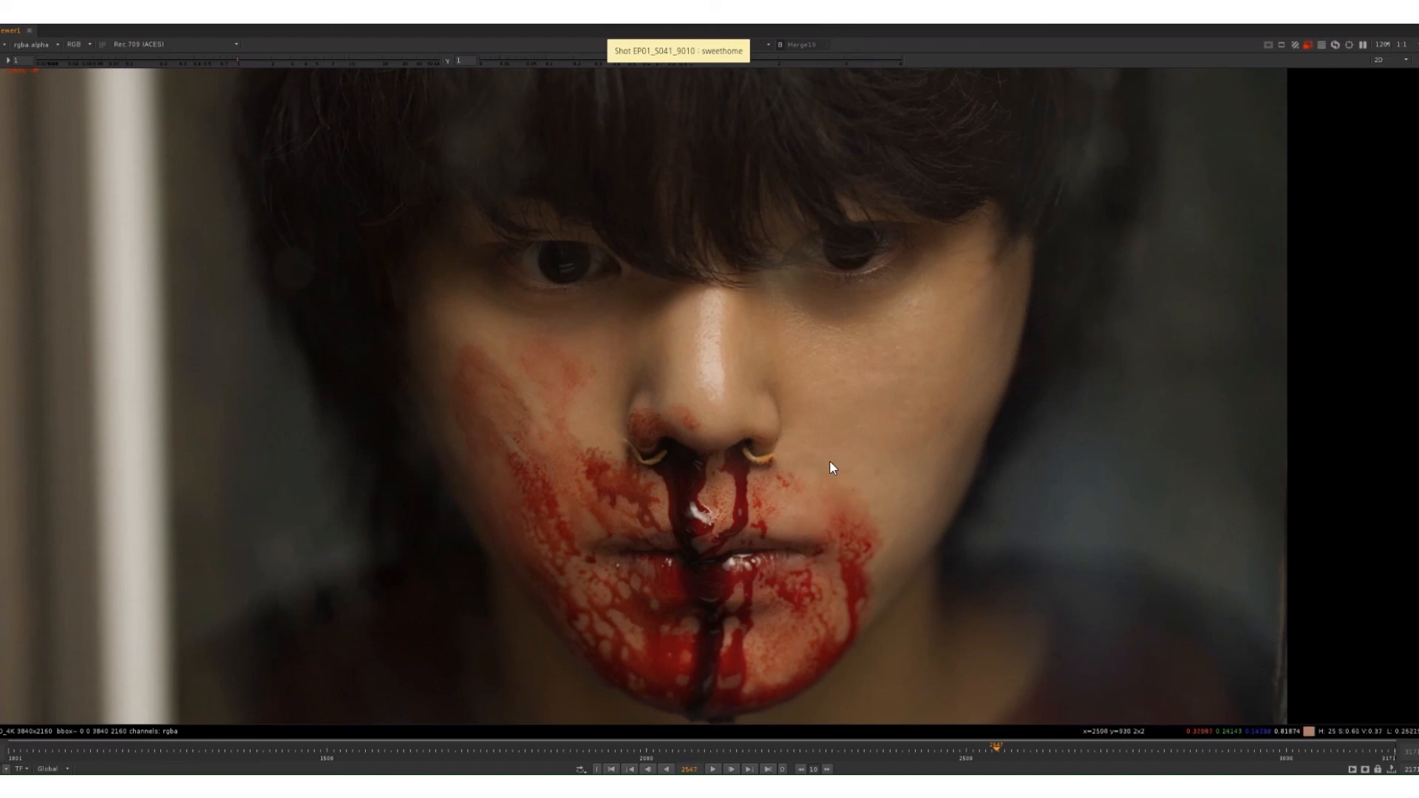
- Restore the node graph below the viewer and examine the nodes under Merge19 at the end of the main plate line
{"action": "right_click", "coordinate": [789, 468]}
{"action": "key", "text": "Escape"}
{"action": "key", "text": "space"}
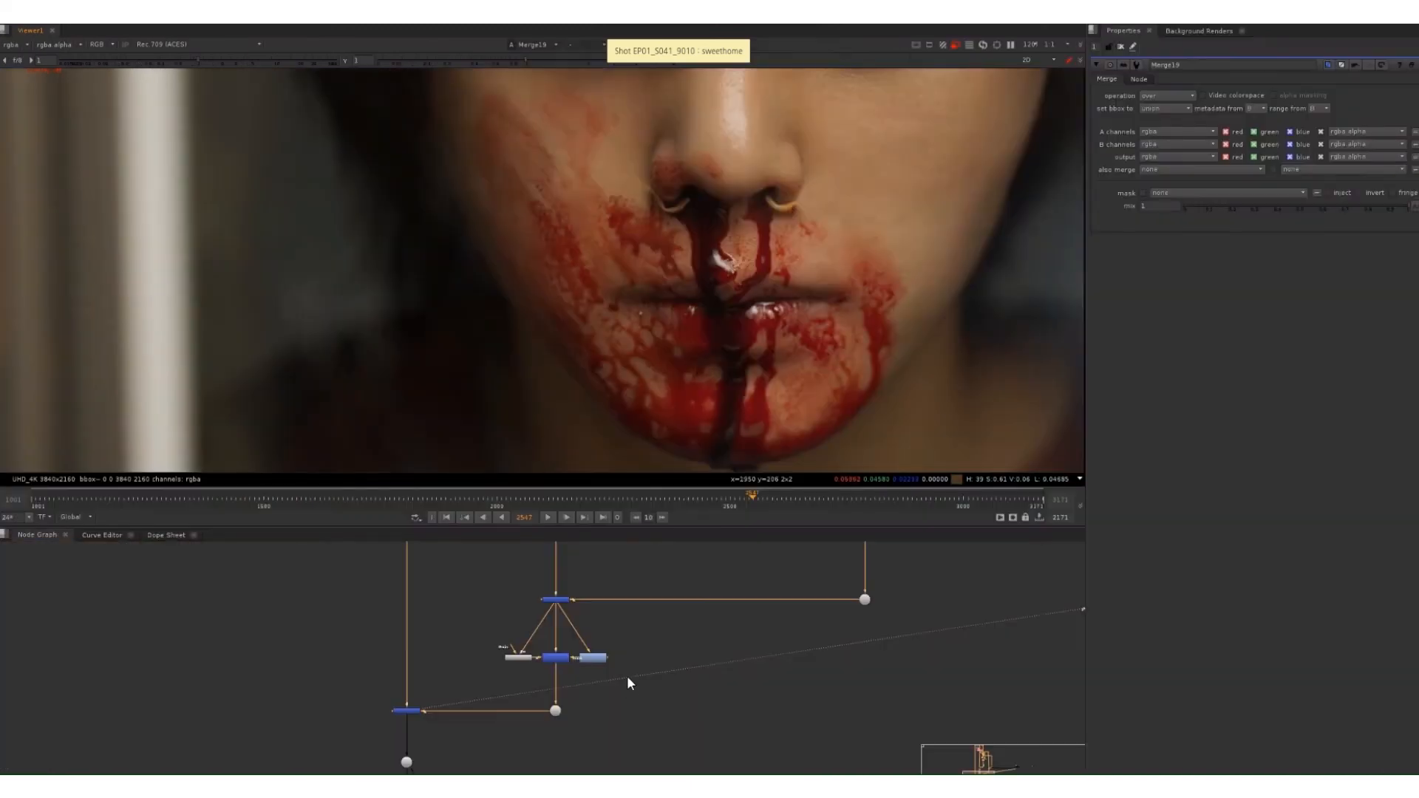
{"action": "middle_click_drag", "start_coordinate": [615, 627], "coordinate": [616, 544]}
{"action": "middle_click_drag", "start_coordinate": [507, 654], "coordinate": [528, 673]}
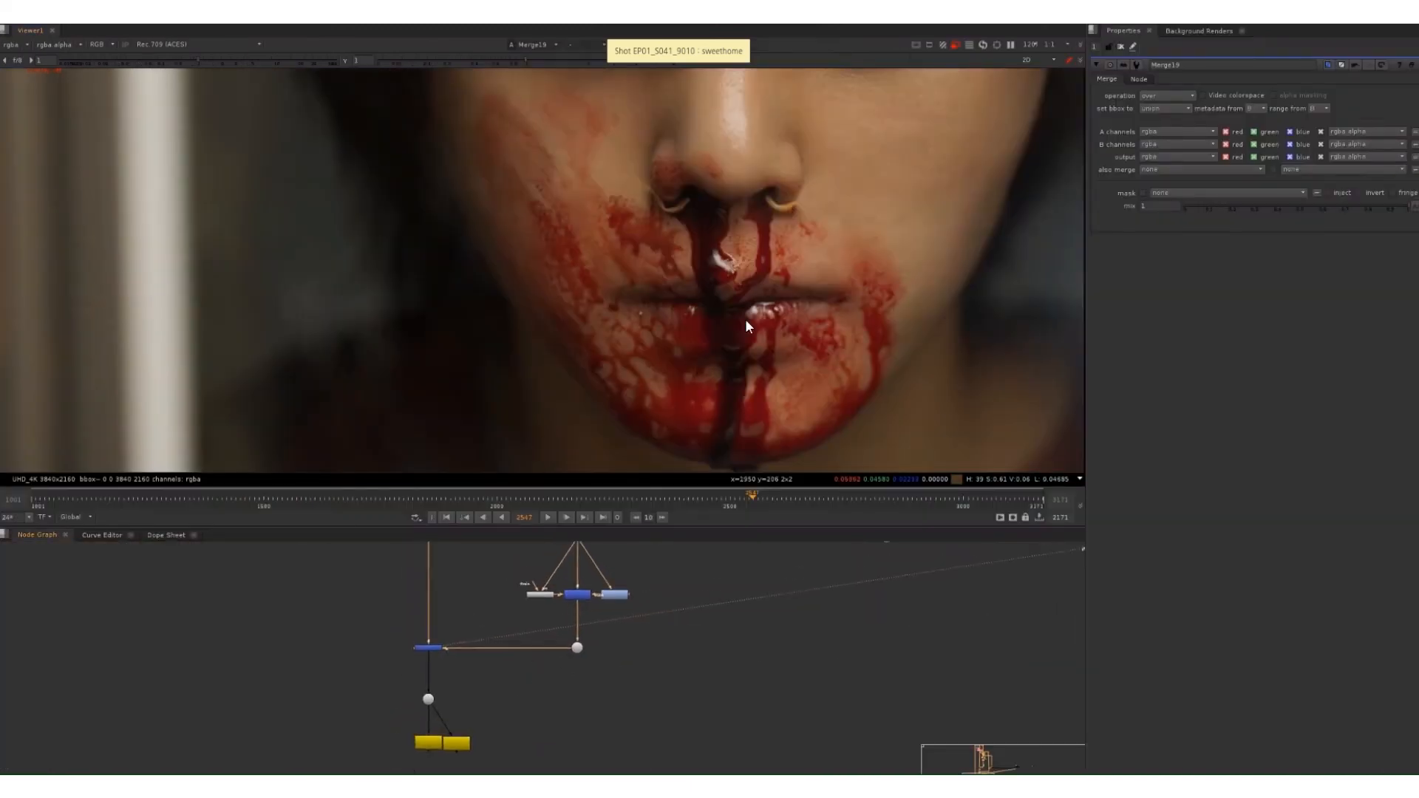
{"action": "scroll", "coordinate": [757, 361], "scroll_direction": "down", "scroll_amount": 1}
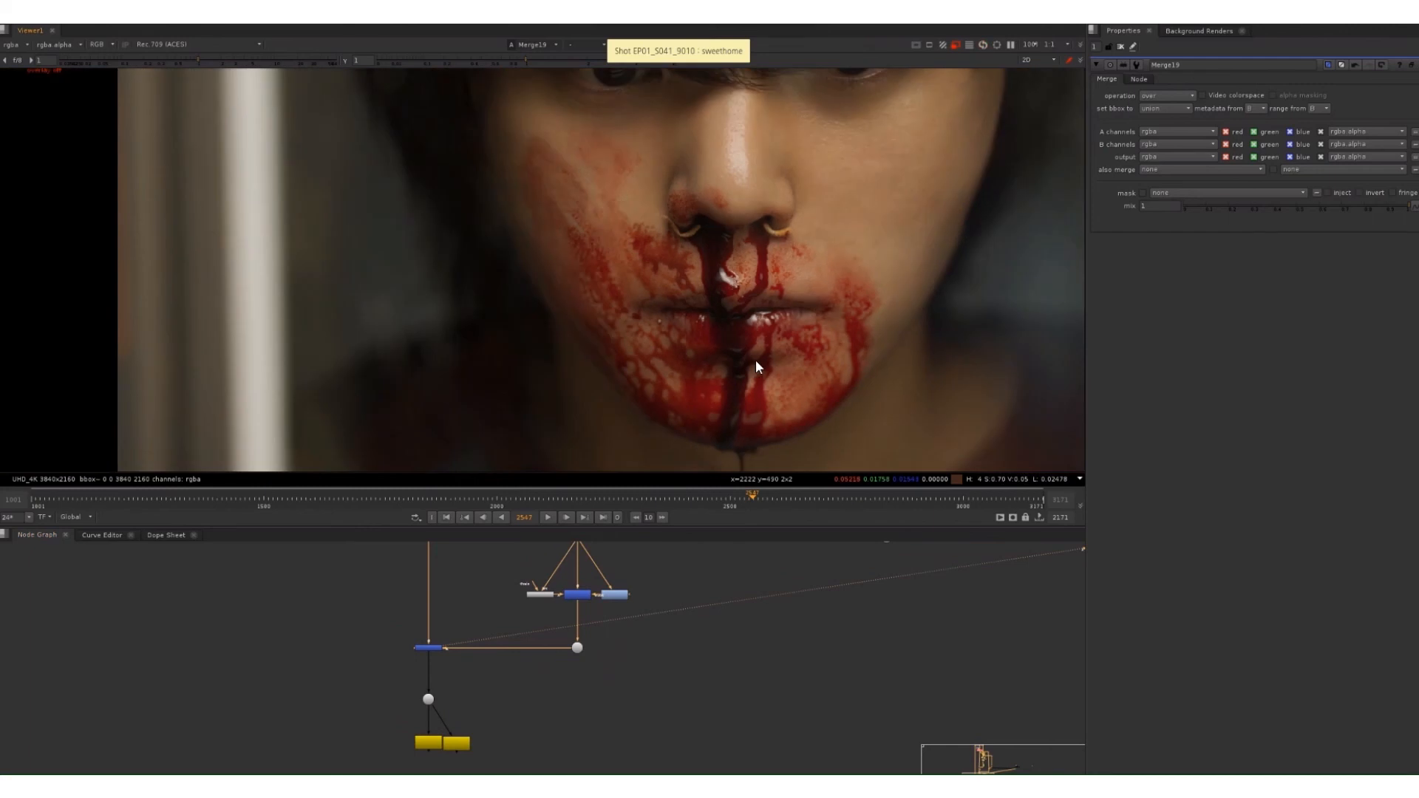
- Enlarge the viewer to the full window and play the Merge19 composite backward and forward to check the cheek patches in motion
{"action": "key", "text": "space"}
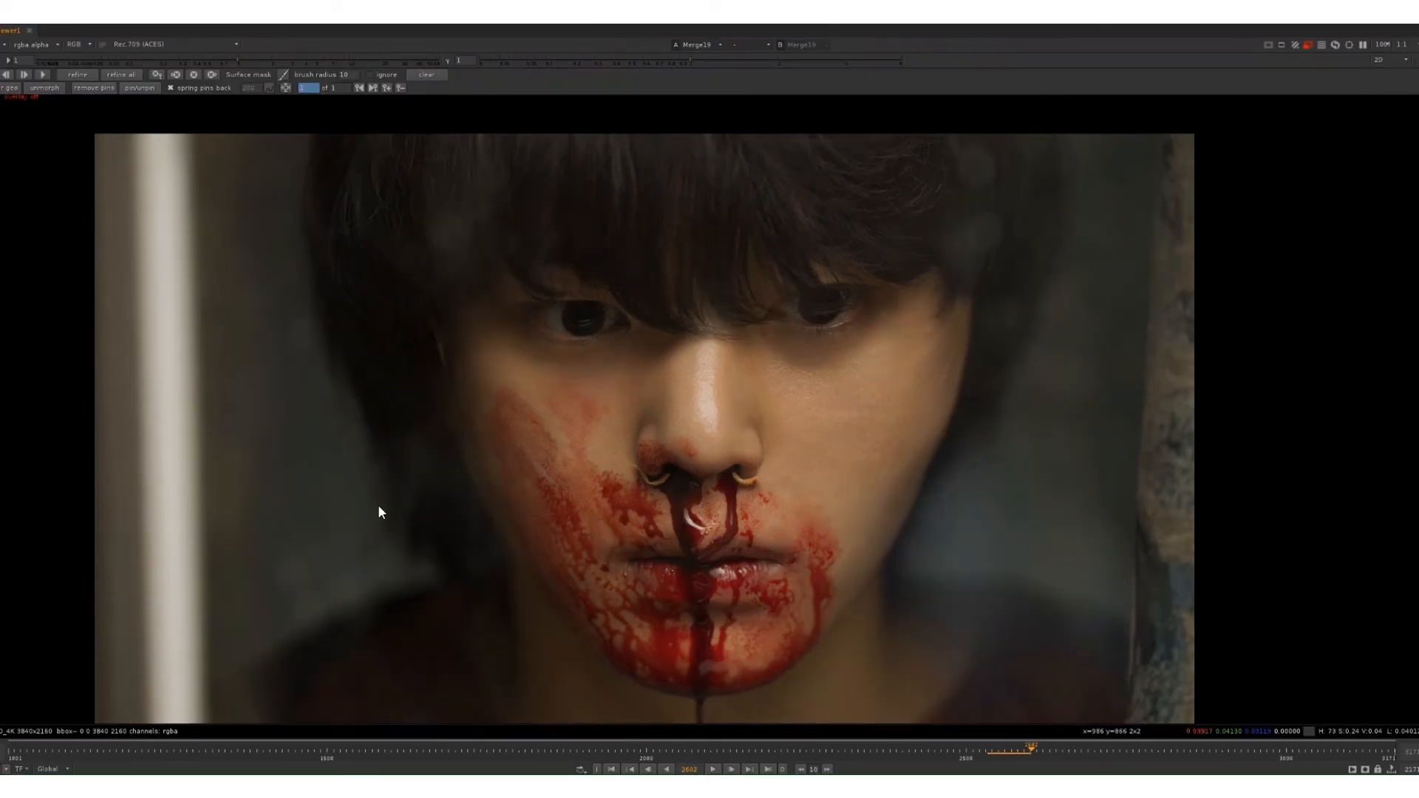
{"action": "key", "text": "j"}
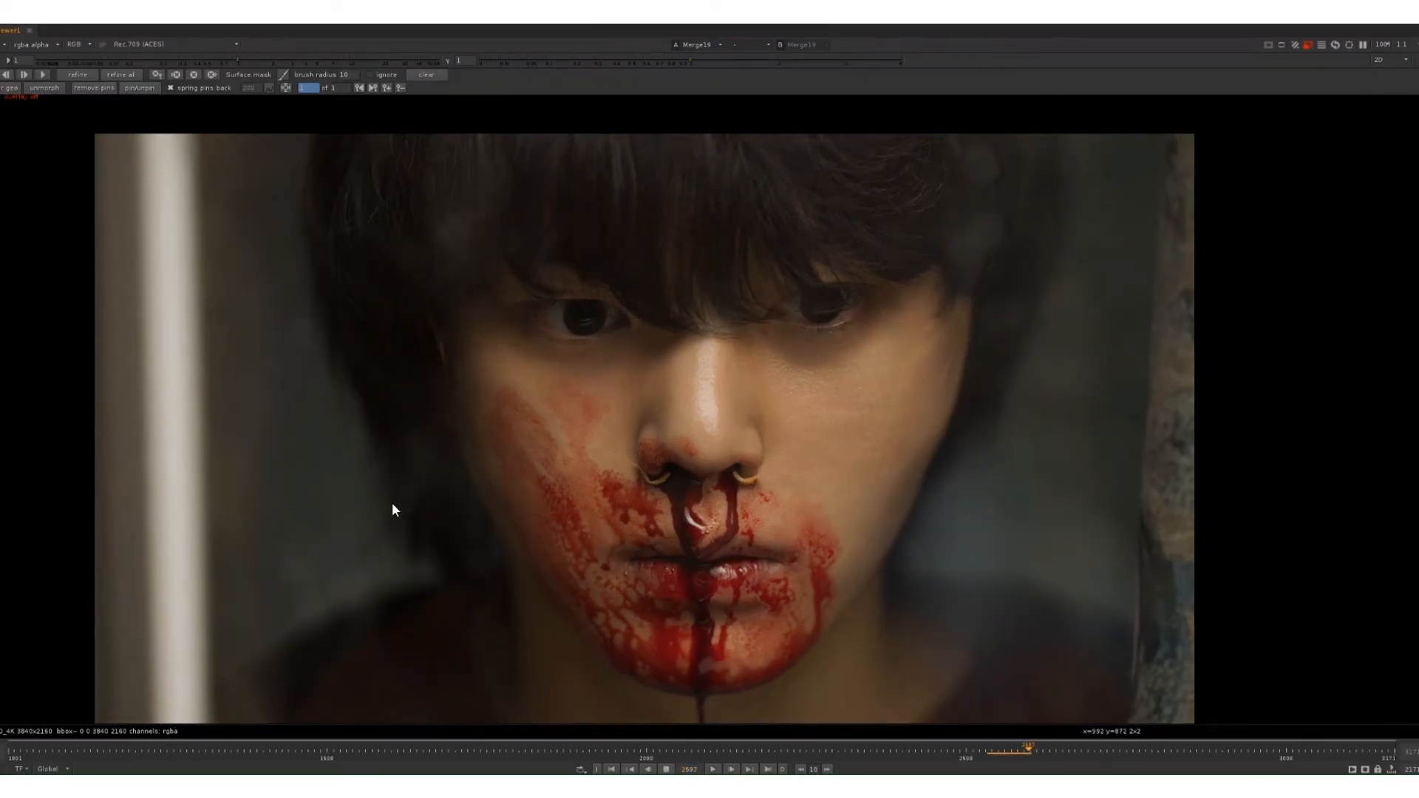
{"action": "key", "text": "l"}
{"action": "key", "text": "k"}
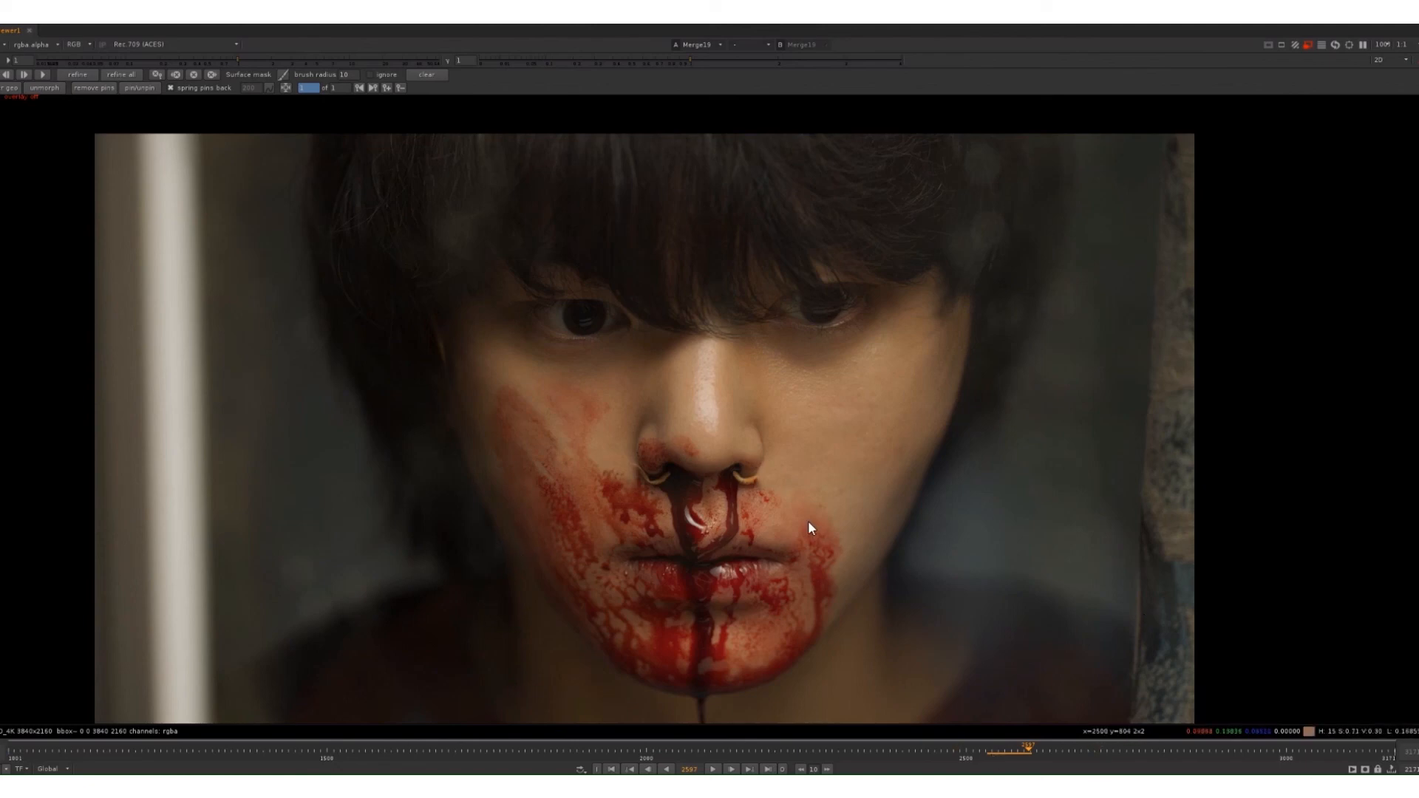
{"action": "key", "text": "l"}
{"action": "key", "text": "j"}
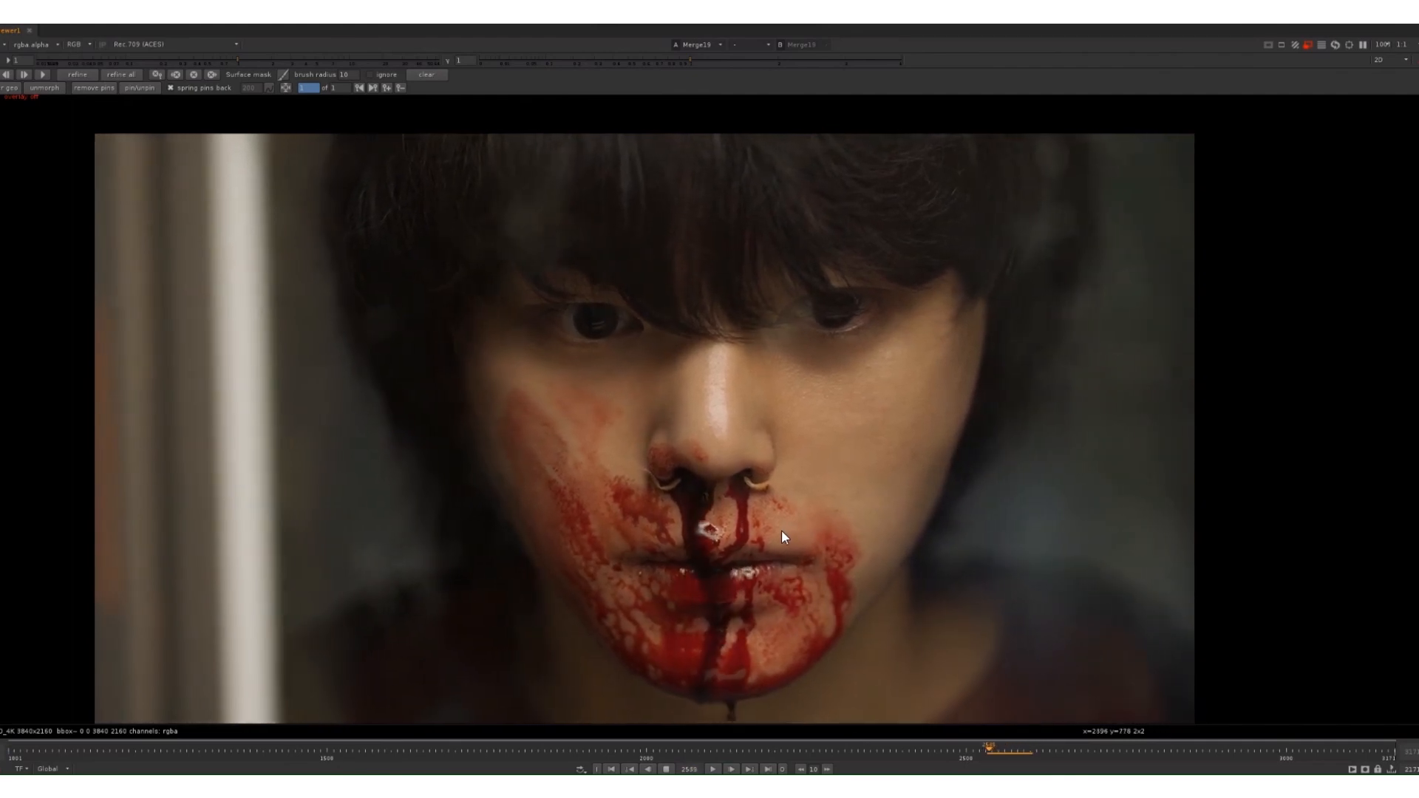
{"action": "key", "text": "l"}
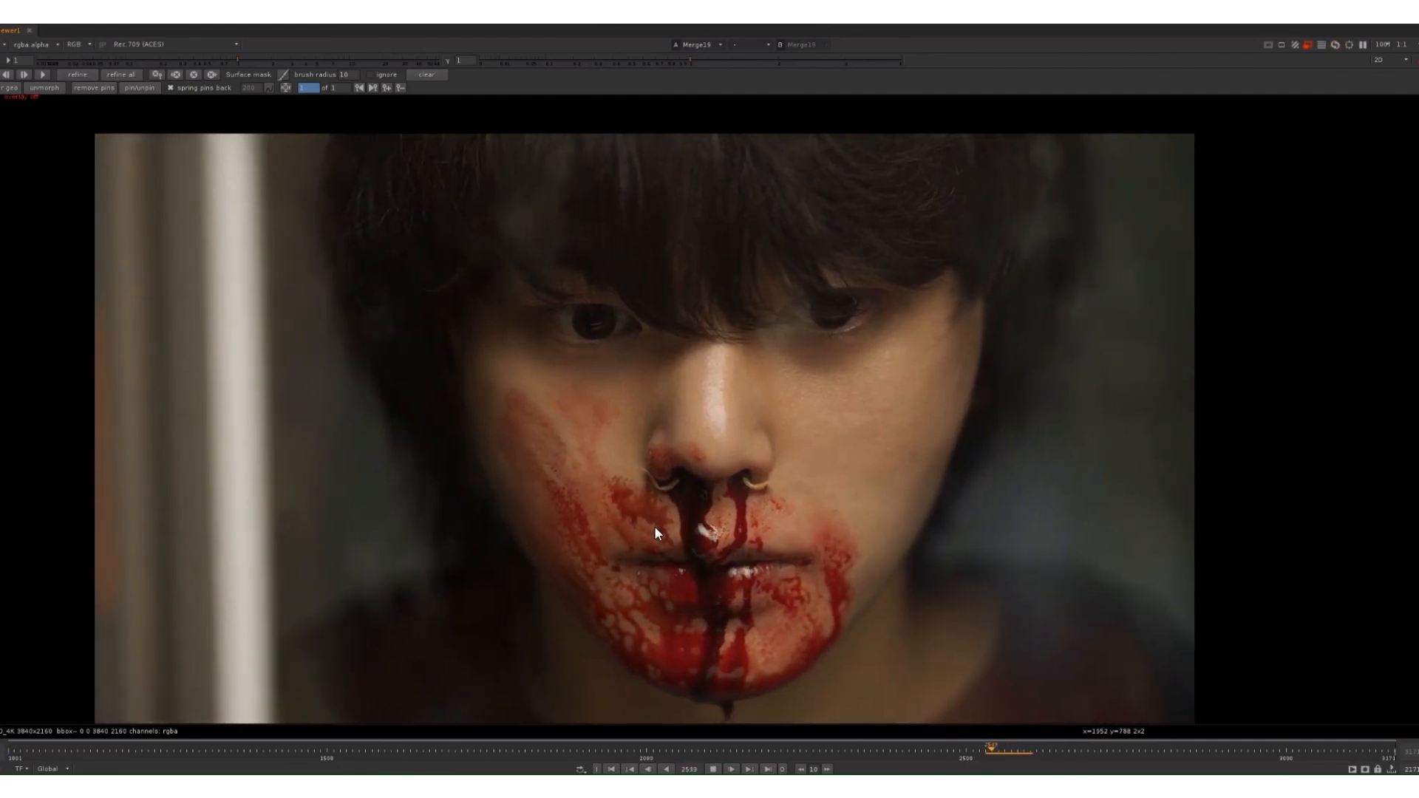
{"action": "key", "text": "k"}
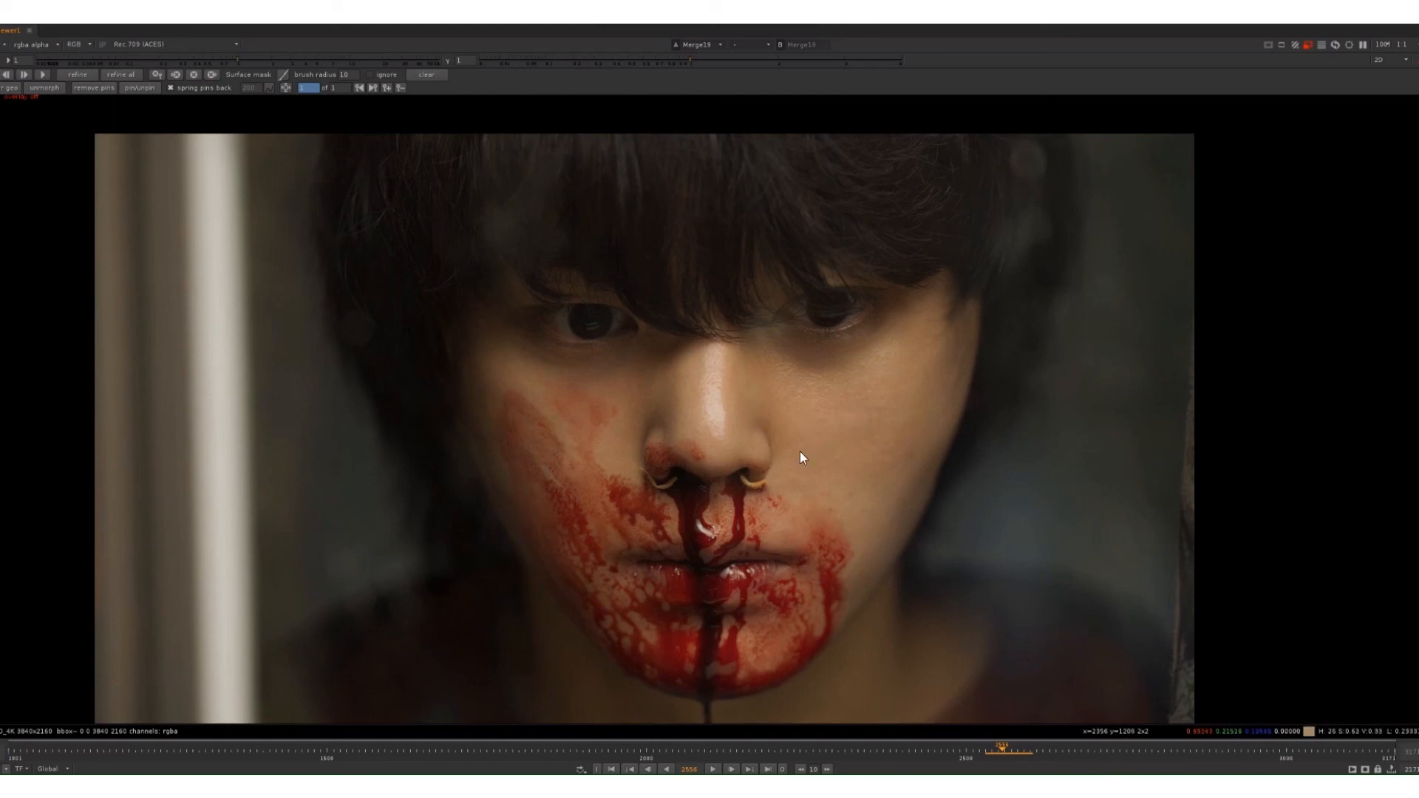
{"action": "key", "text": "l"}
{"action": "key", "text": "k"}
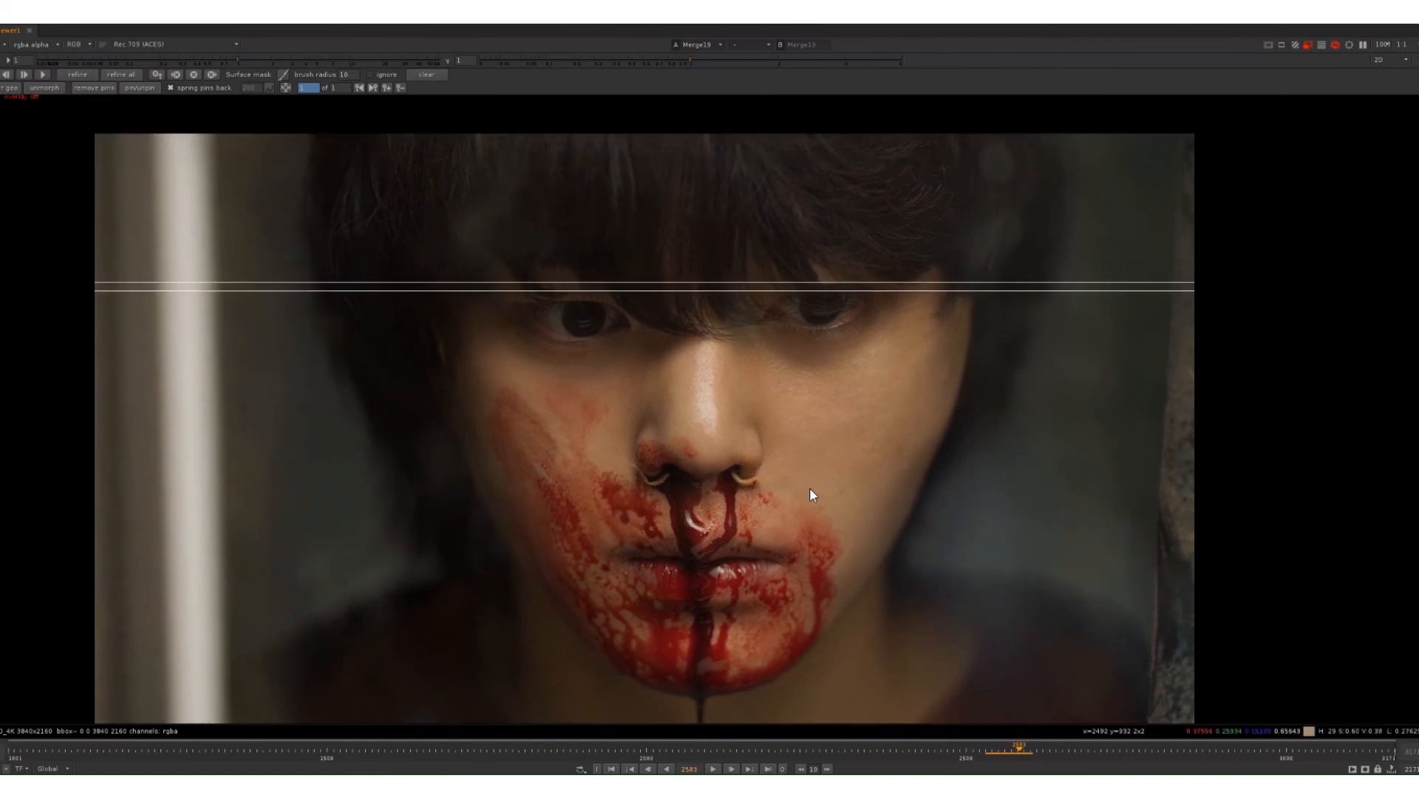